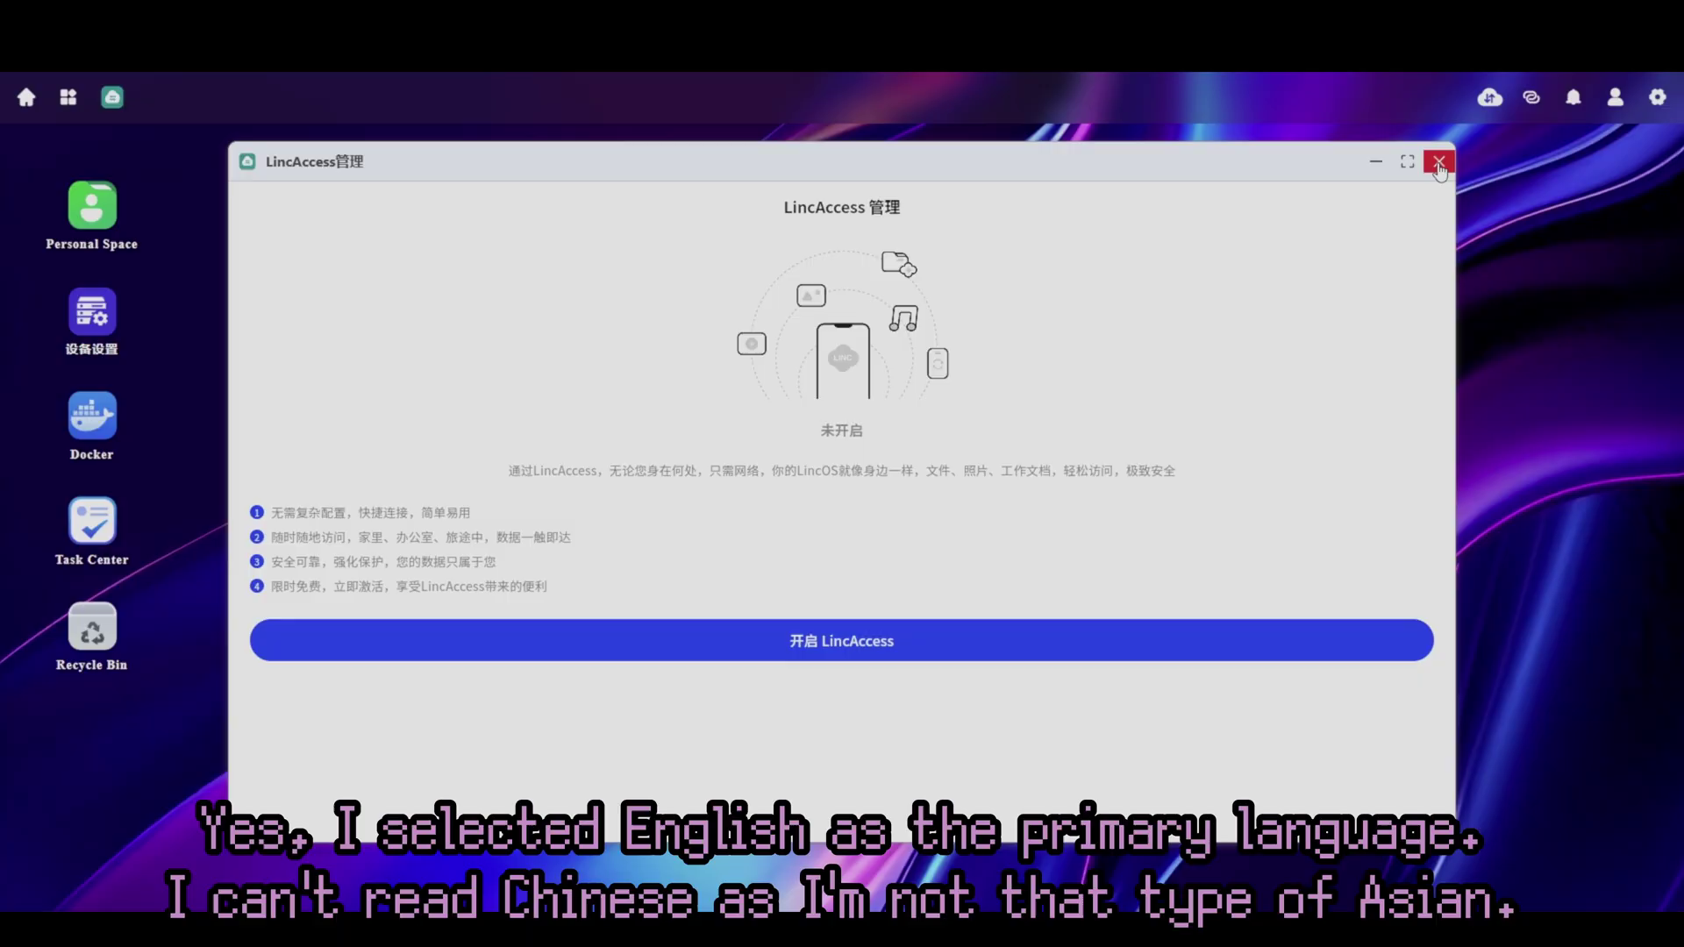
# Close the LincAccess window, view the WLAN app from the application launcher and close it again
pyautogui.click(1435, 165)
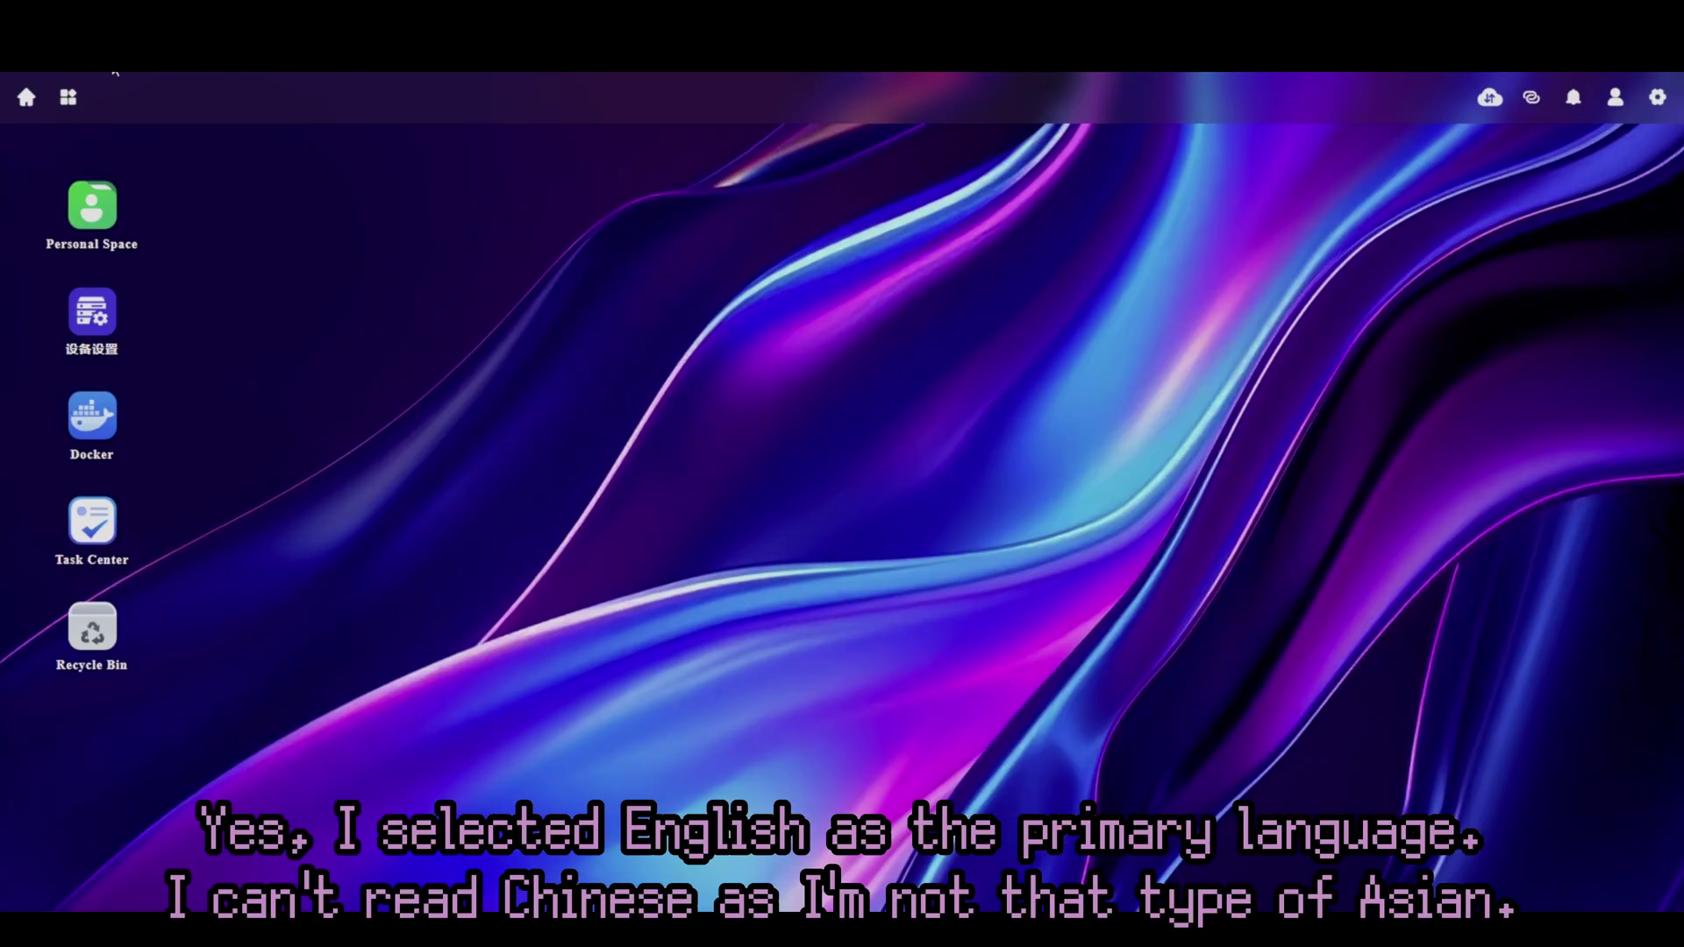
pyautogui.click(69, 97)
pyautogui.moveTo(330, 632)
pyautogui.click(321, 667)
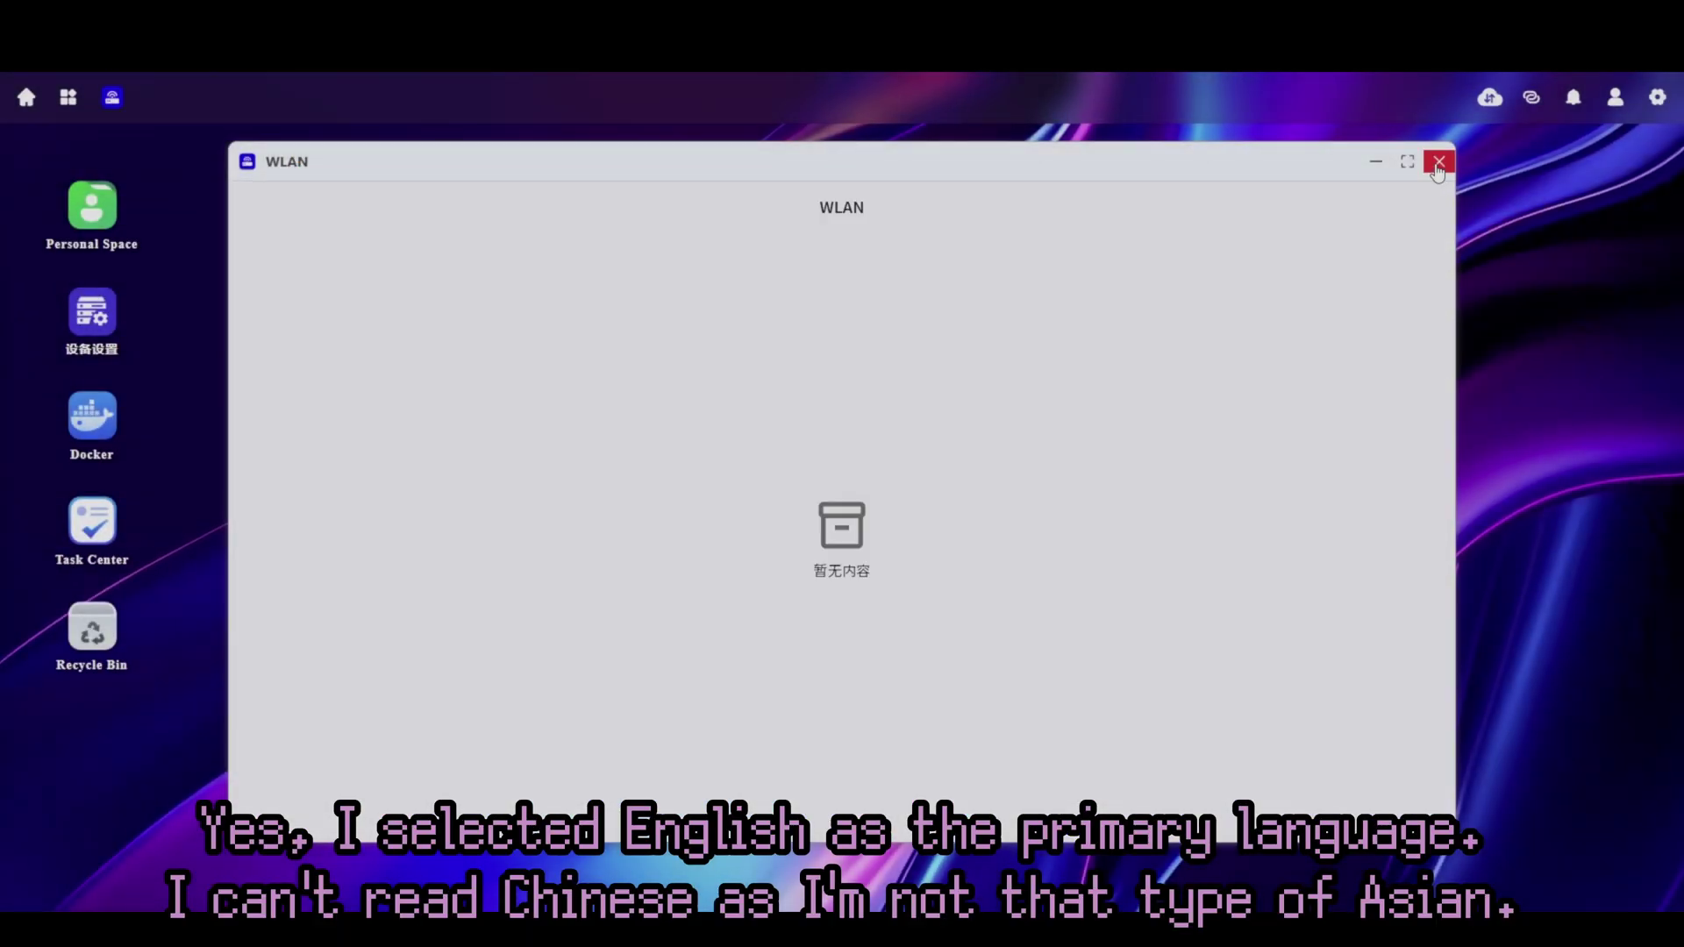
pyautogui.click(1438, 164)
# Open the device monitoring app (设备监控) and review its storage, drive and network information
pyautogui.click(68, 98)
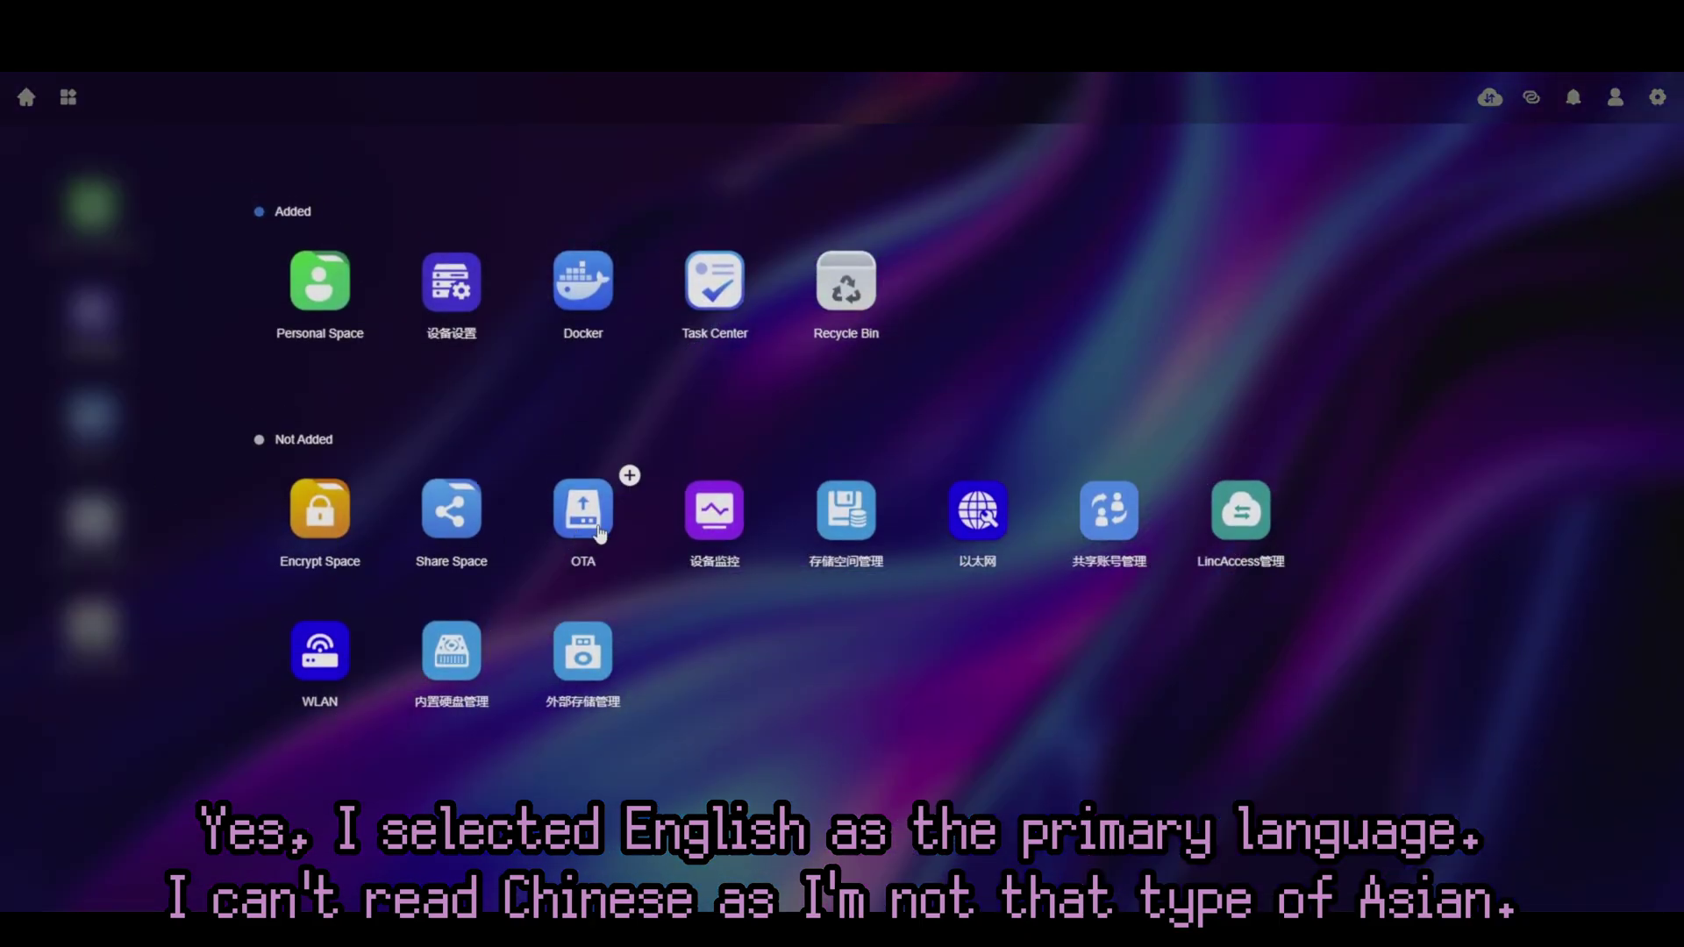
pyautogui.click(724, 542)
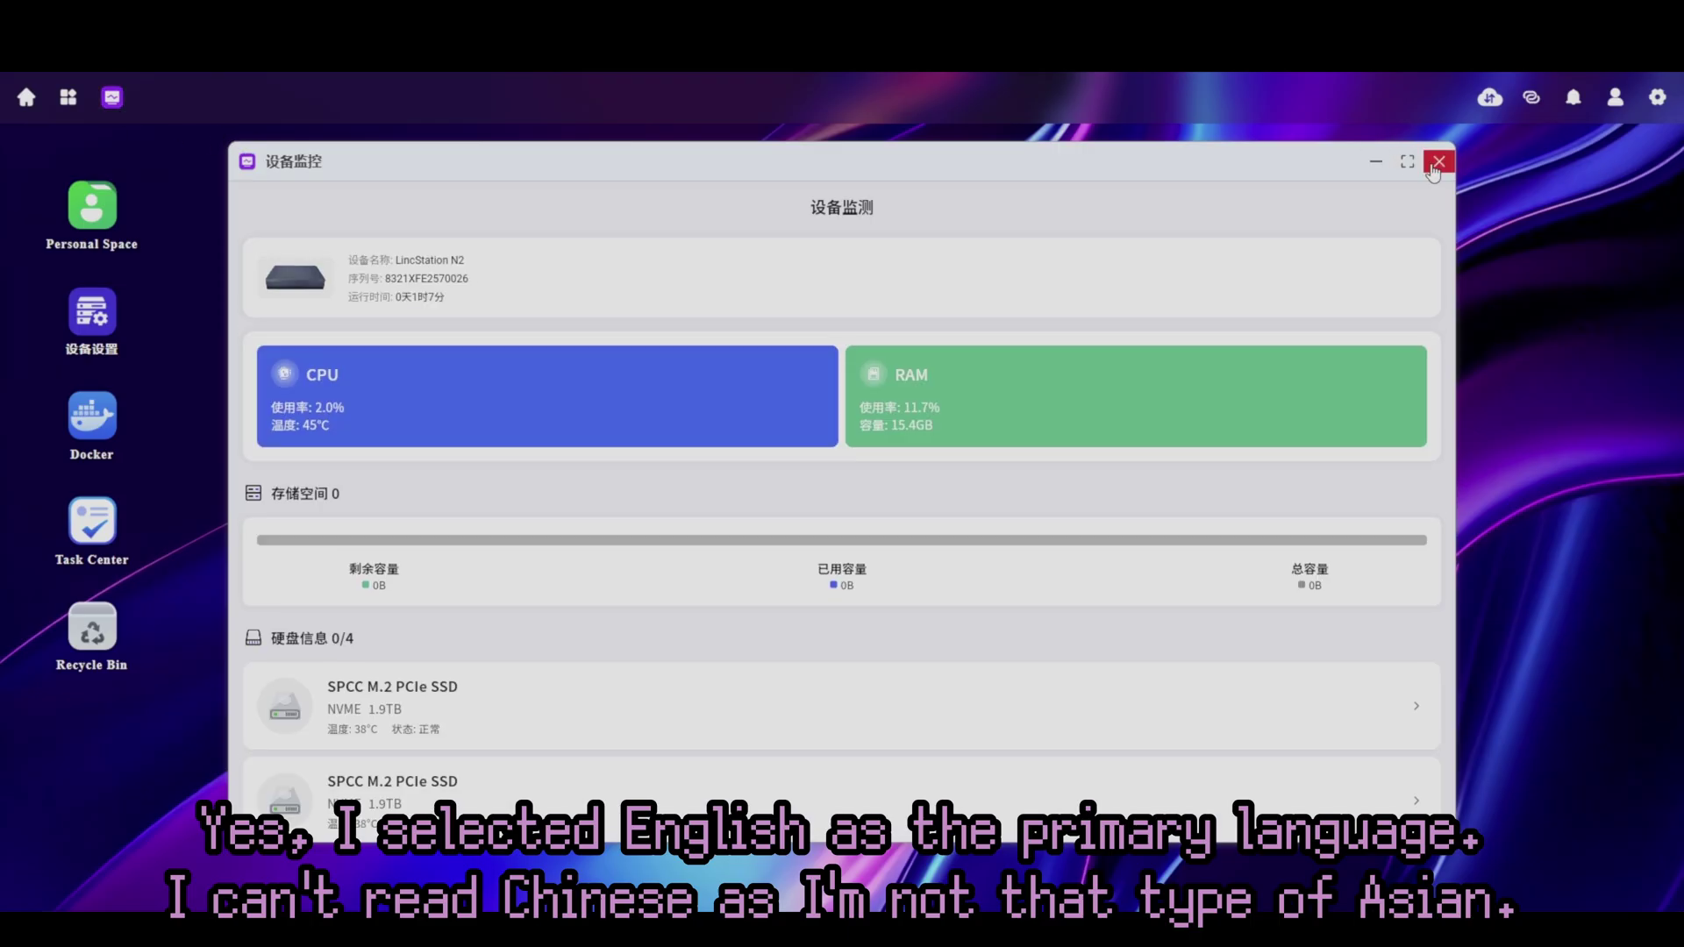
pyautogui.scroll(-2, 684, 463)
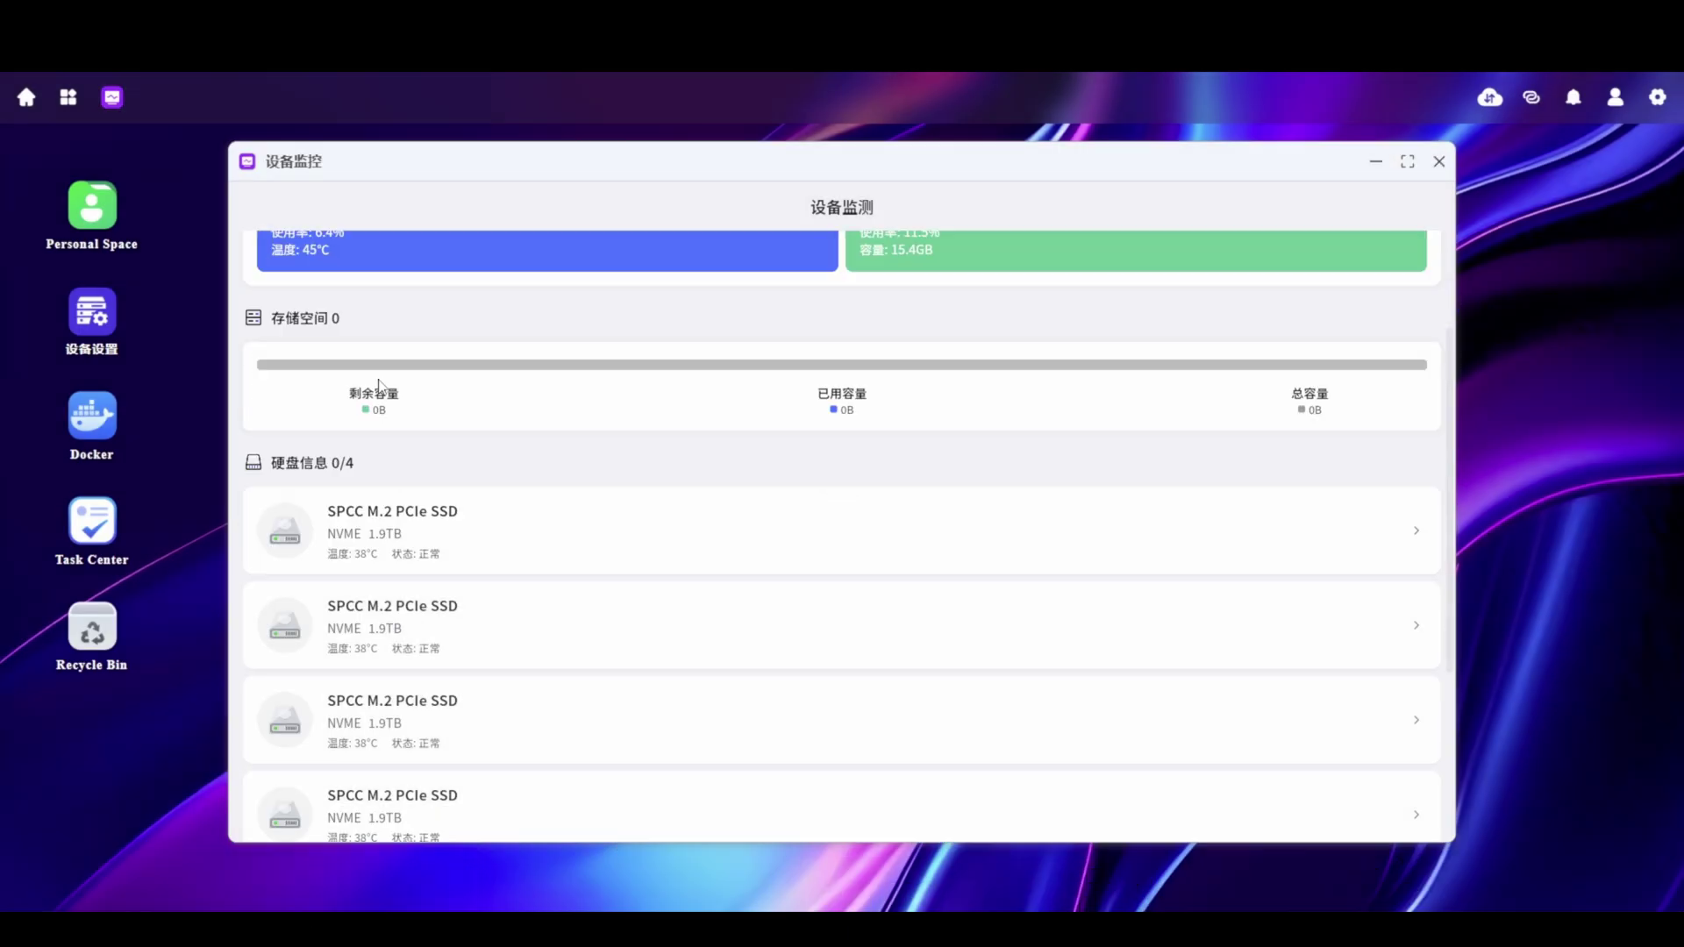
pyautogui.scroll(-2, 379, 386)
pyautogui.scroll(1, 526, 667)
pyautogui.scroll(-3, 518, 614)
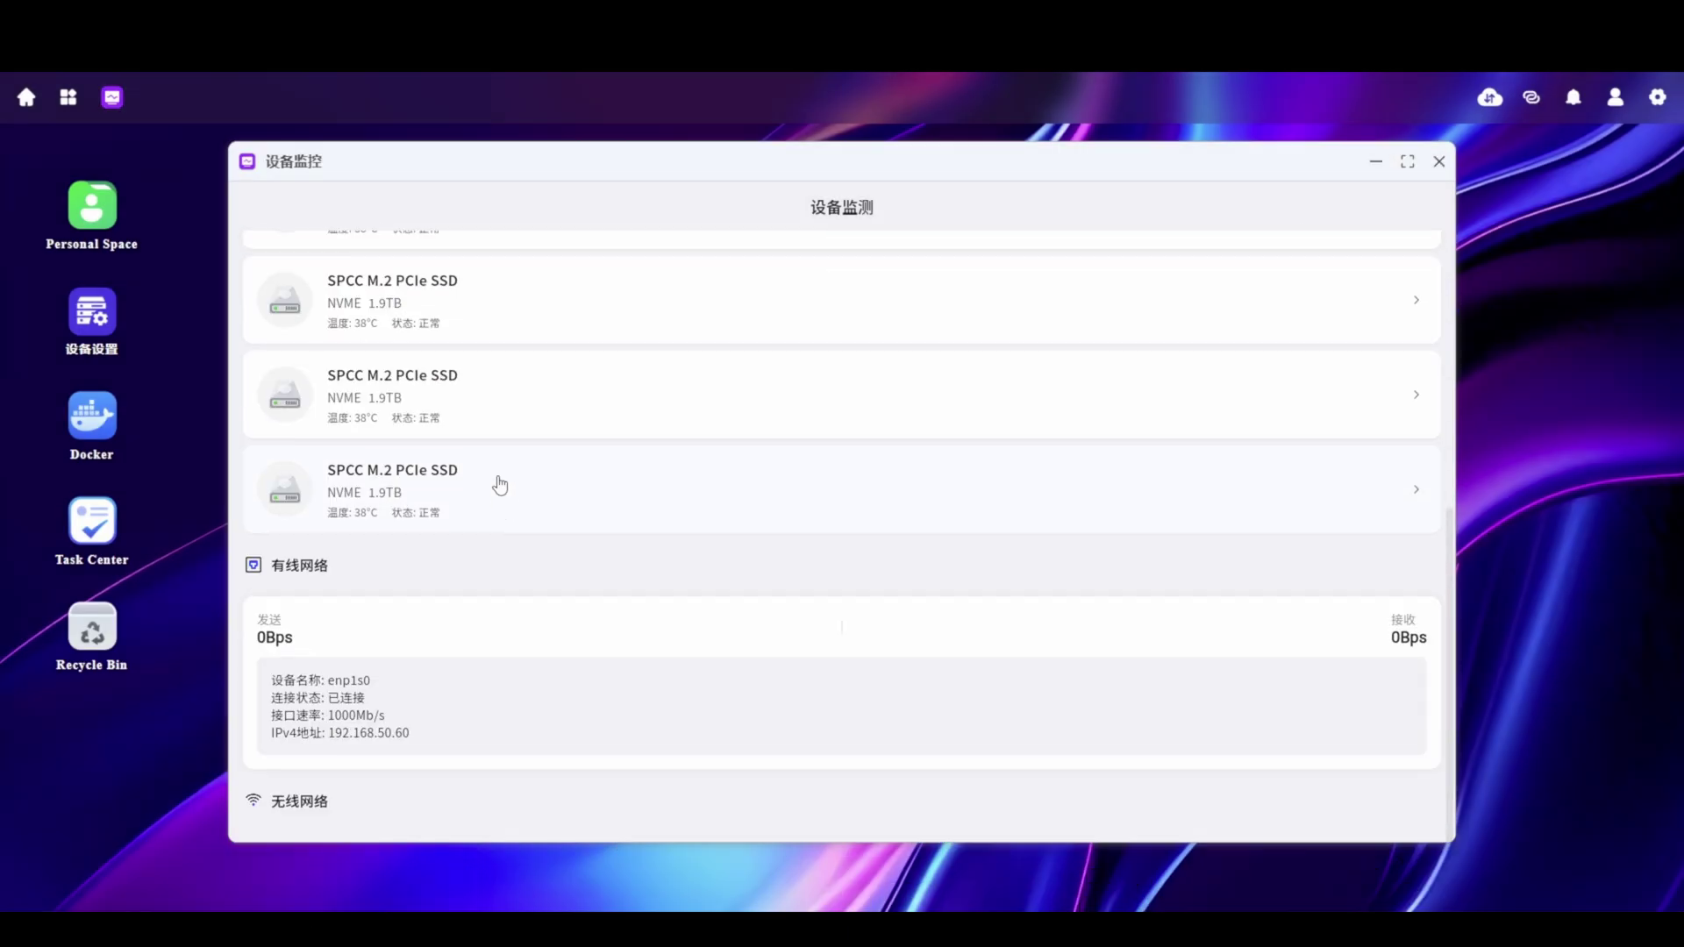
pyautogui.scroll(3, 515, 553)
# Examine the health information (健康信息) of an SPCC M.2 PCIe SSD and return to the monitoring overview
pyautogui.click(451, 490)
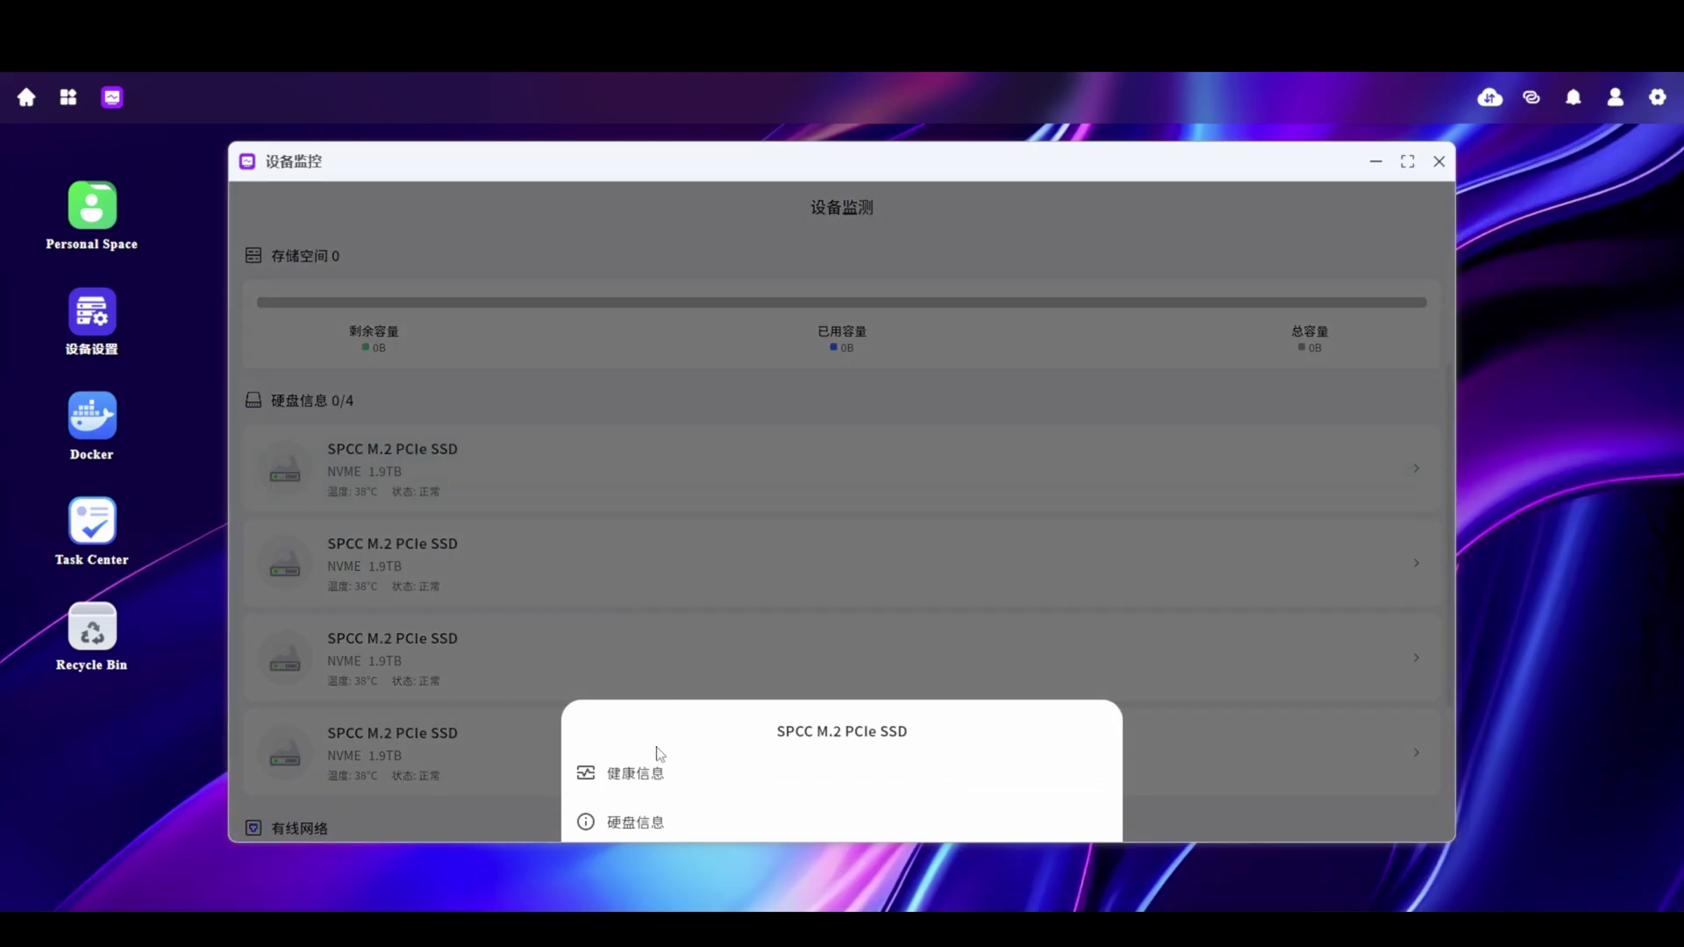
pyautogui.click(649, 776)
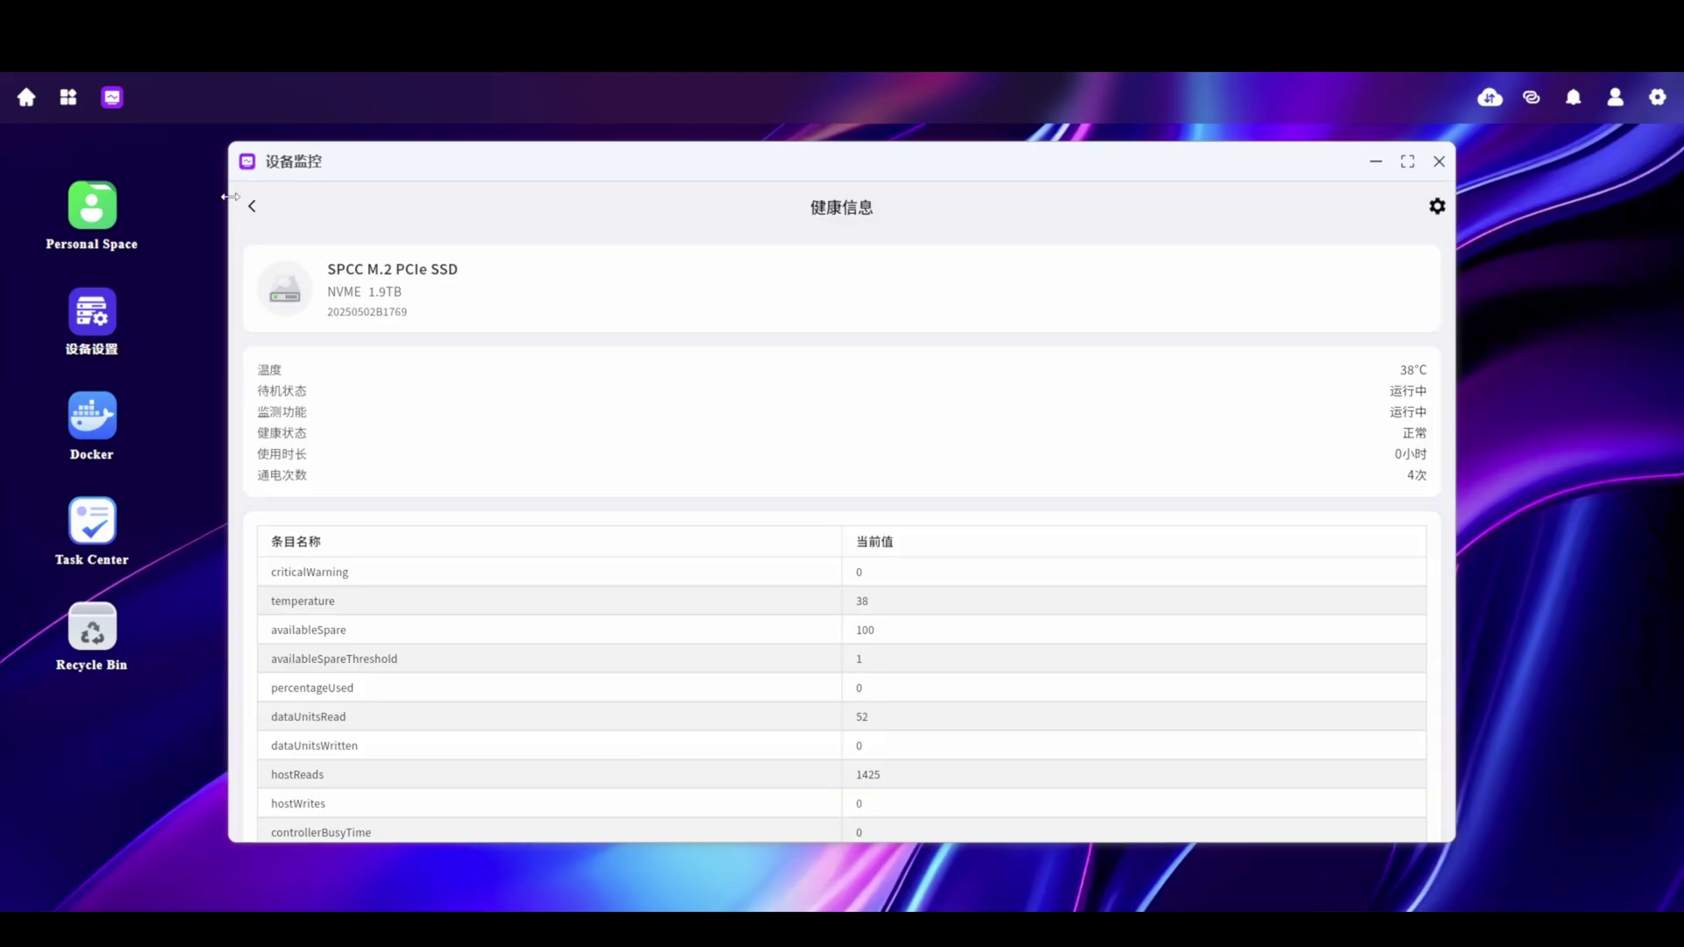
pyautogui.scroll(-3, 737, 623)
pyautogui.scroll(3, 272, 243)
pyautogui.click(259, 207)
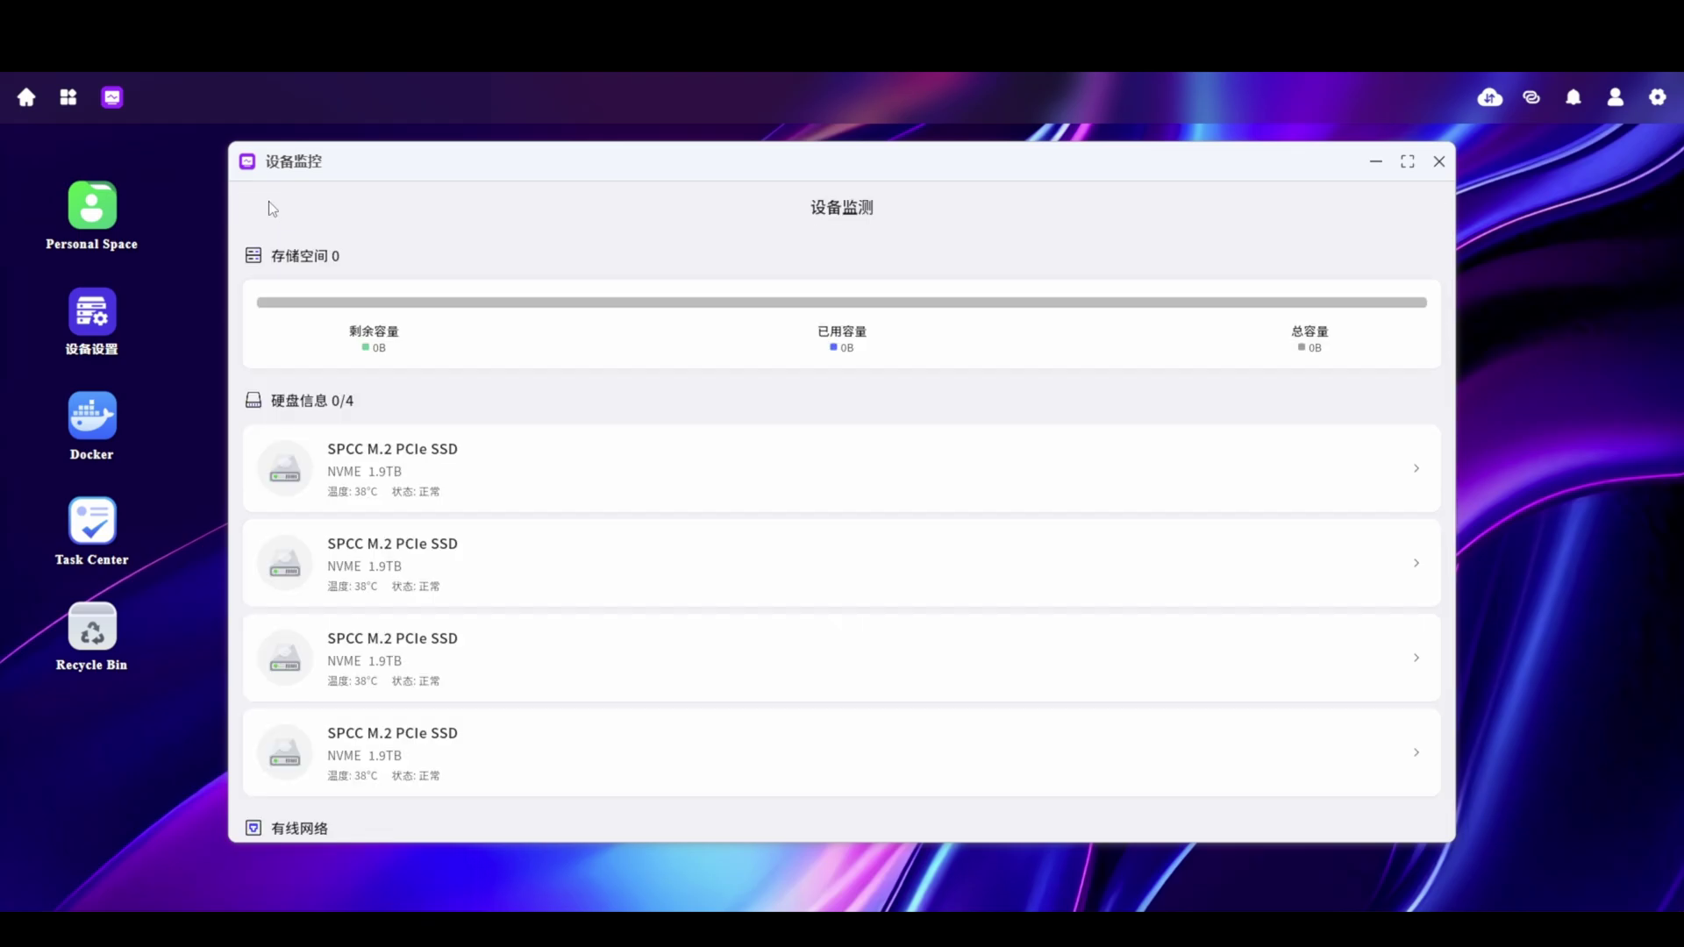
# Log in with the account name lincstation and the account password
pyautogui.write('lincstation')
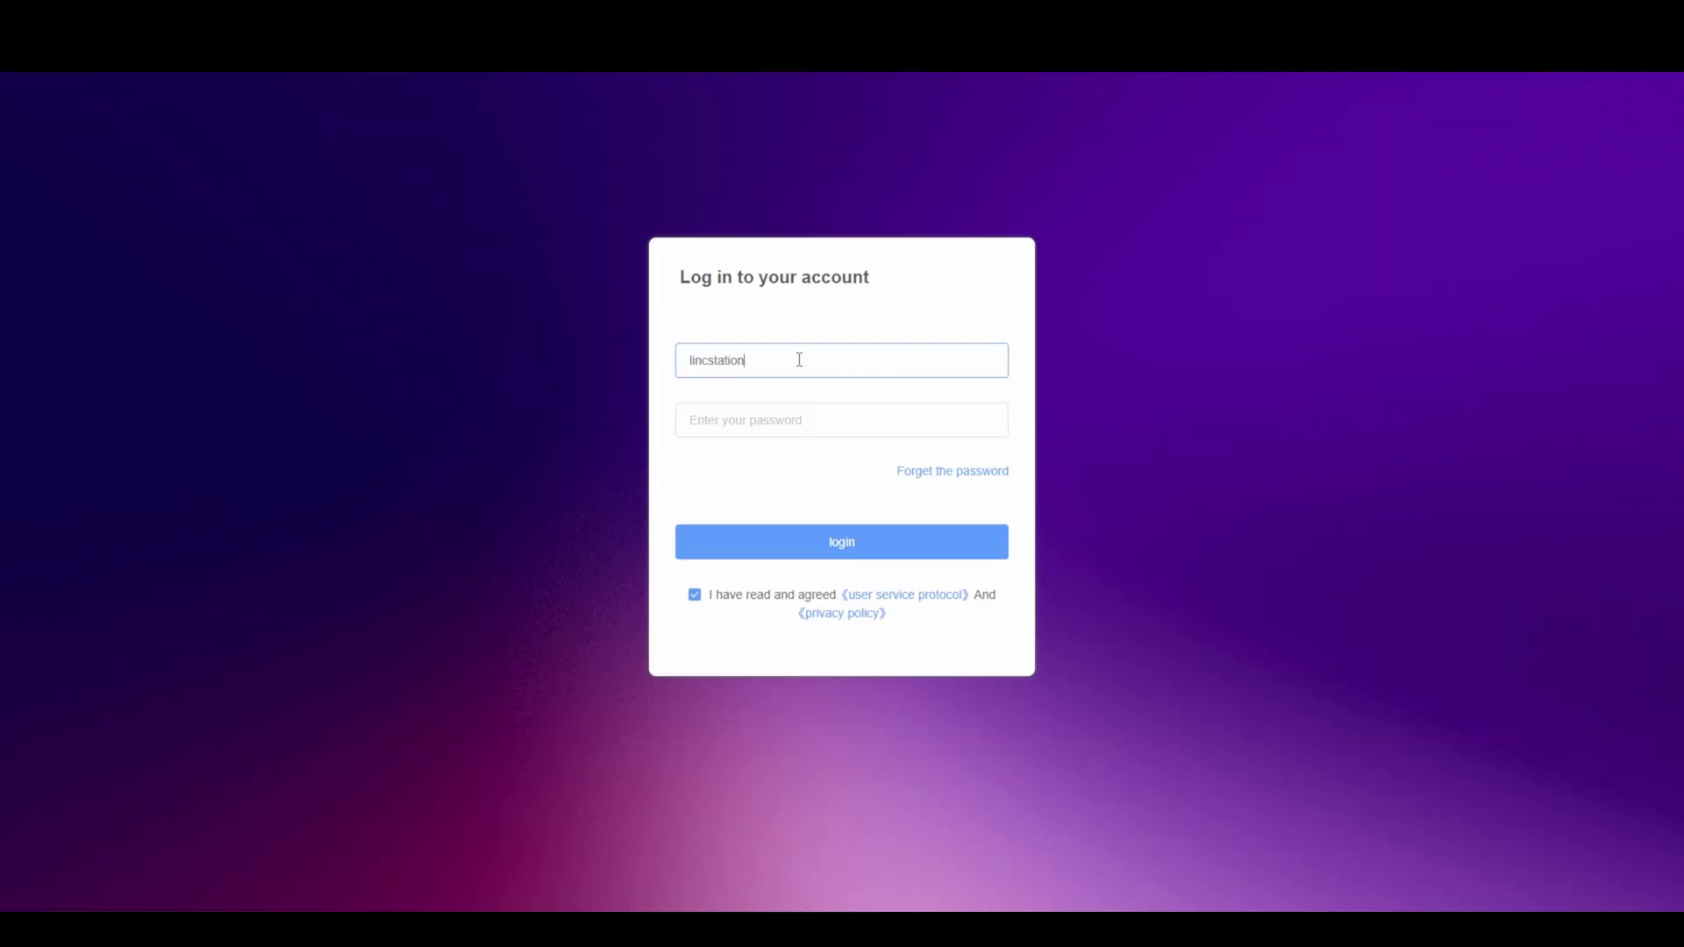
pyautogui.press('Tab')
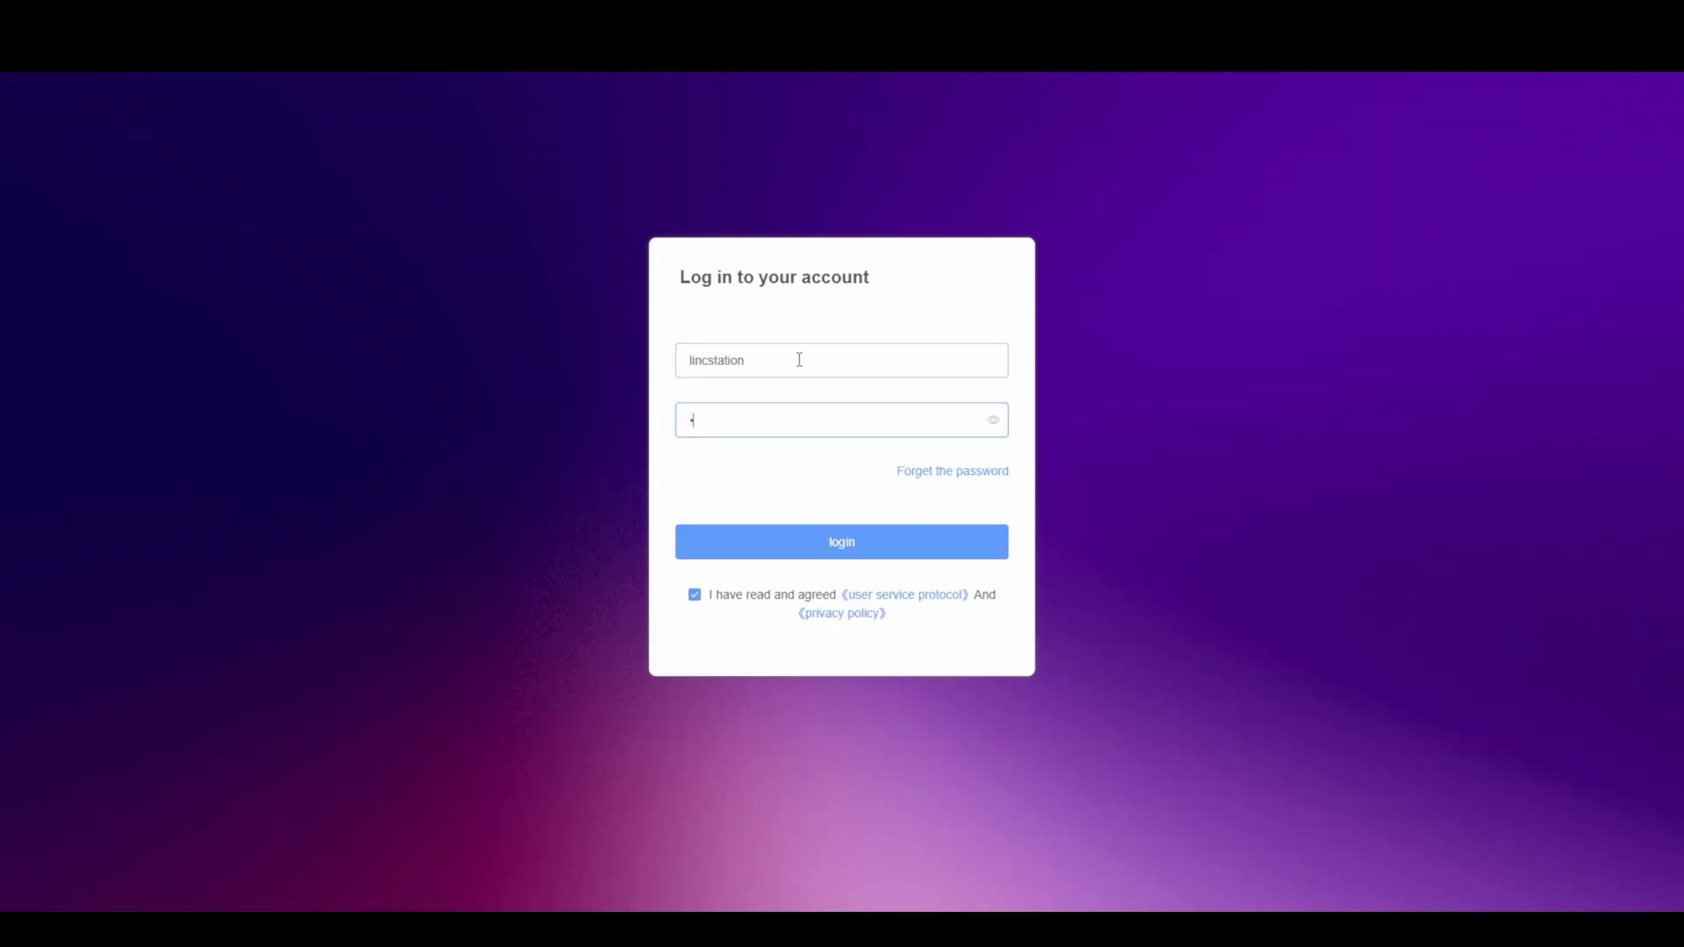
pyautogui.press('BackSpace')
pyautogui.write('a')
pyautogui.click(870, 546)
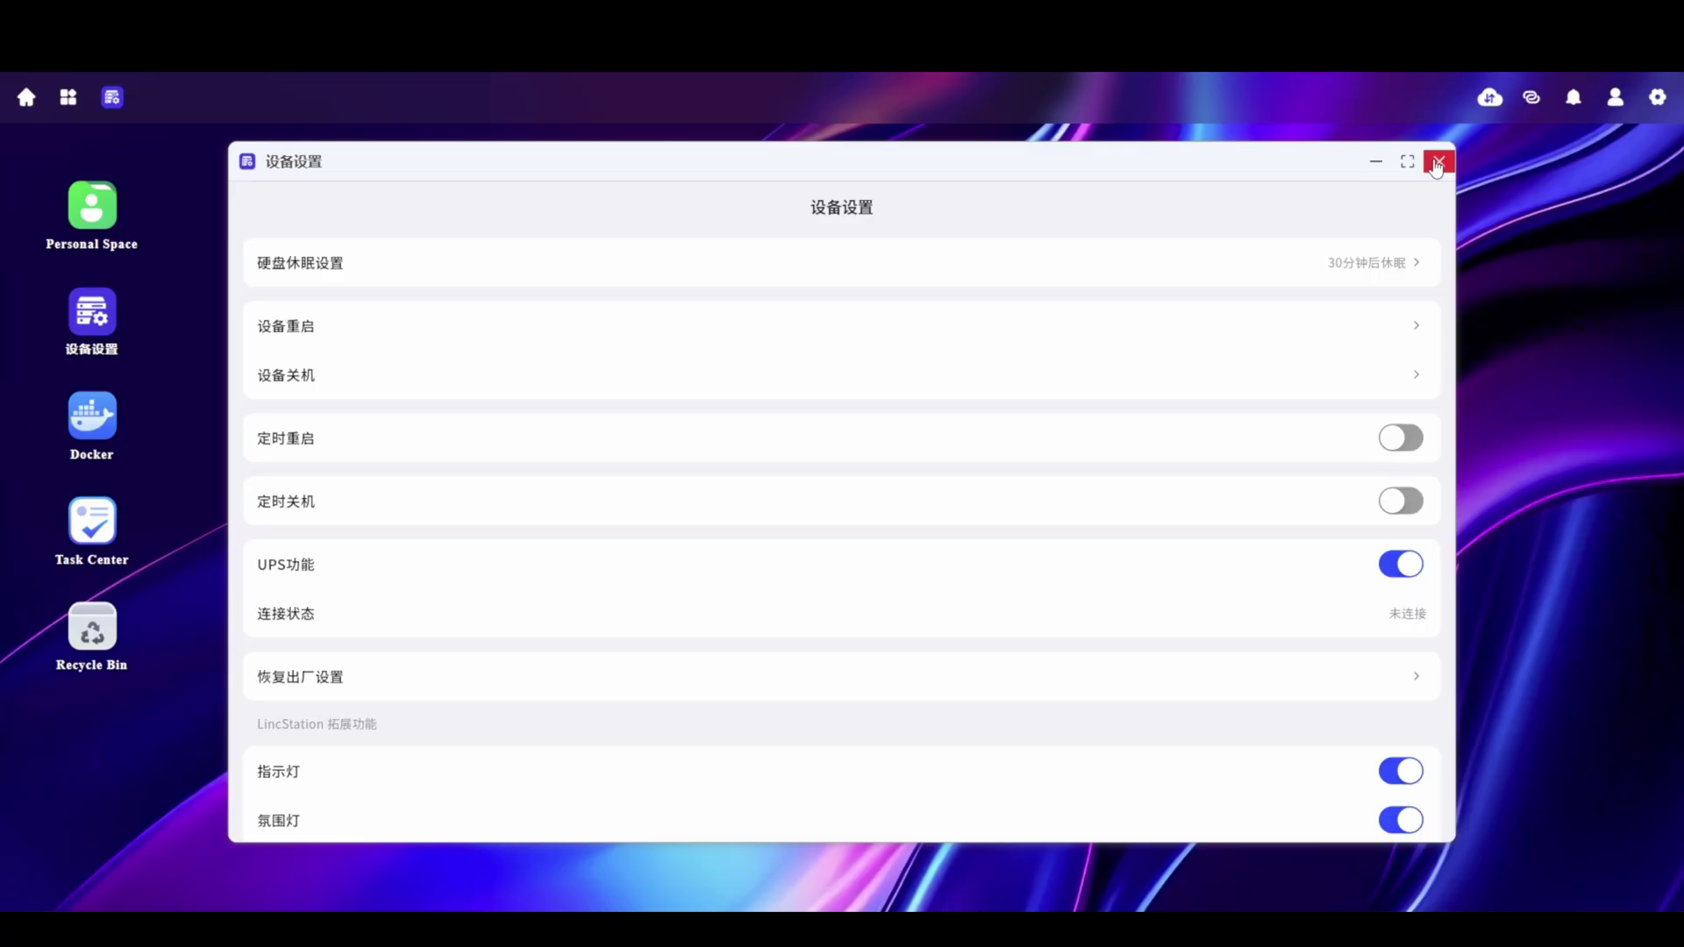
# Review the options in the device settings (设备设置) and close the window
pyautogui.scroll(-4, 1165, 533)
pyautogui.scroll(4, 1176, 564)
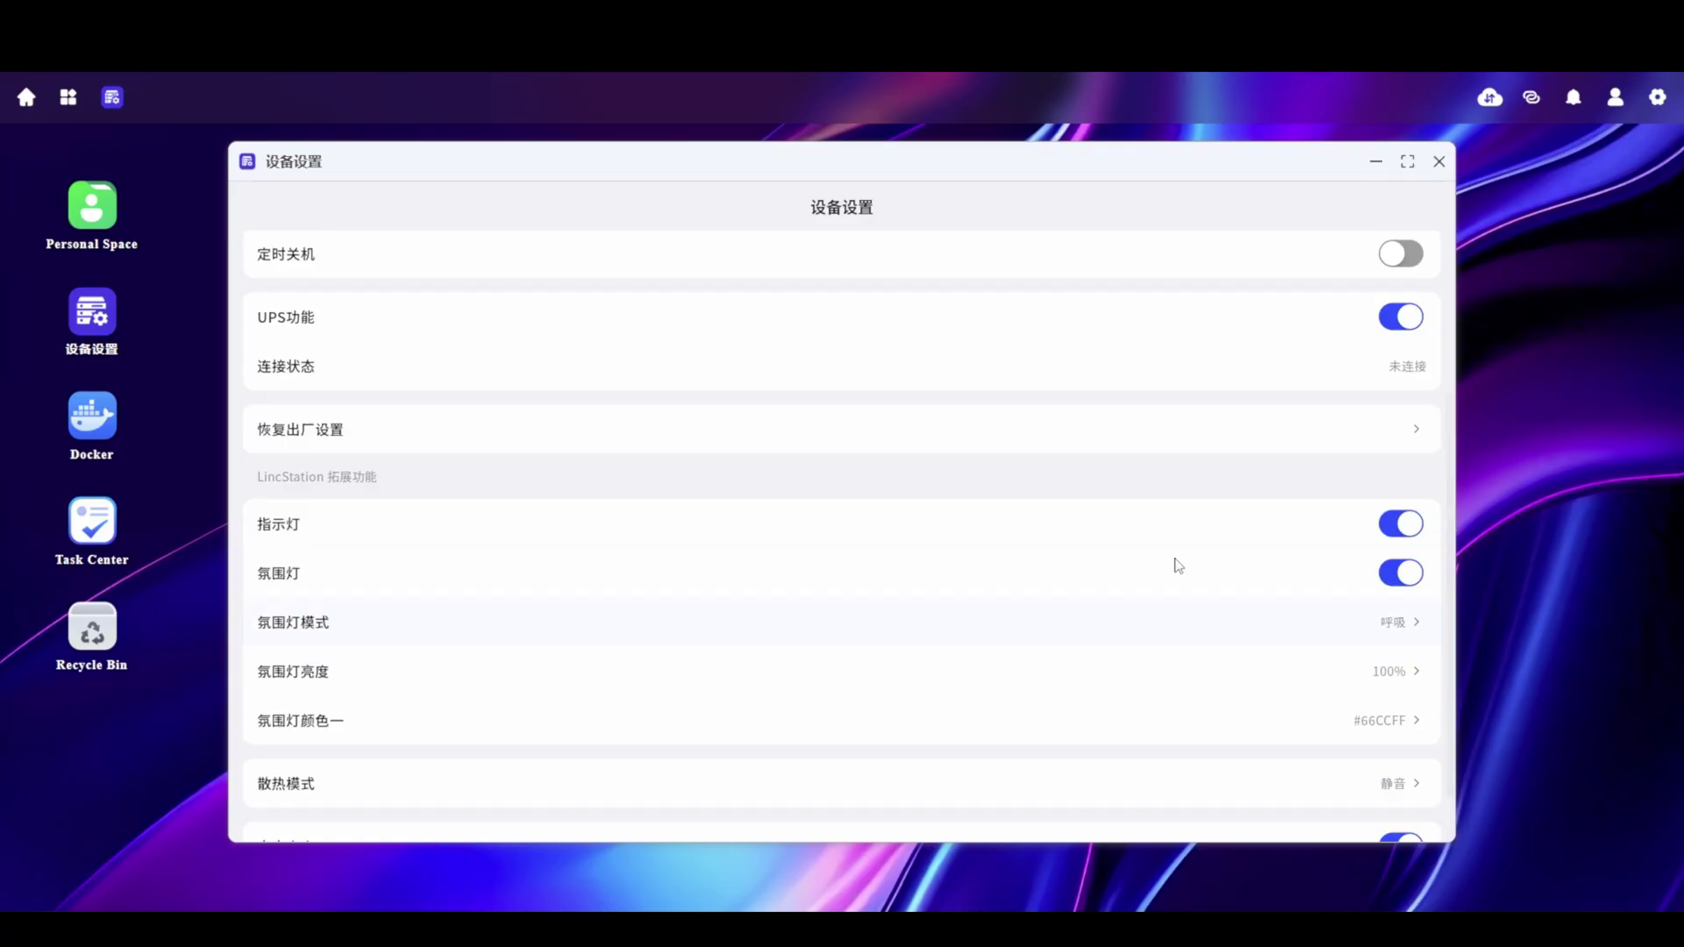
pyautogui.click(1438, 162)
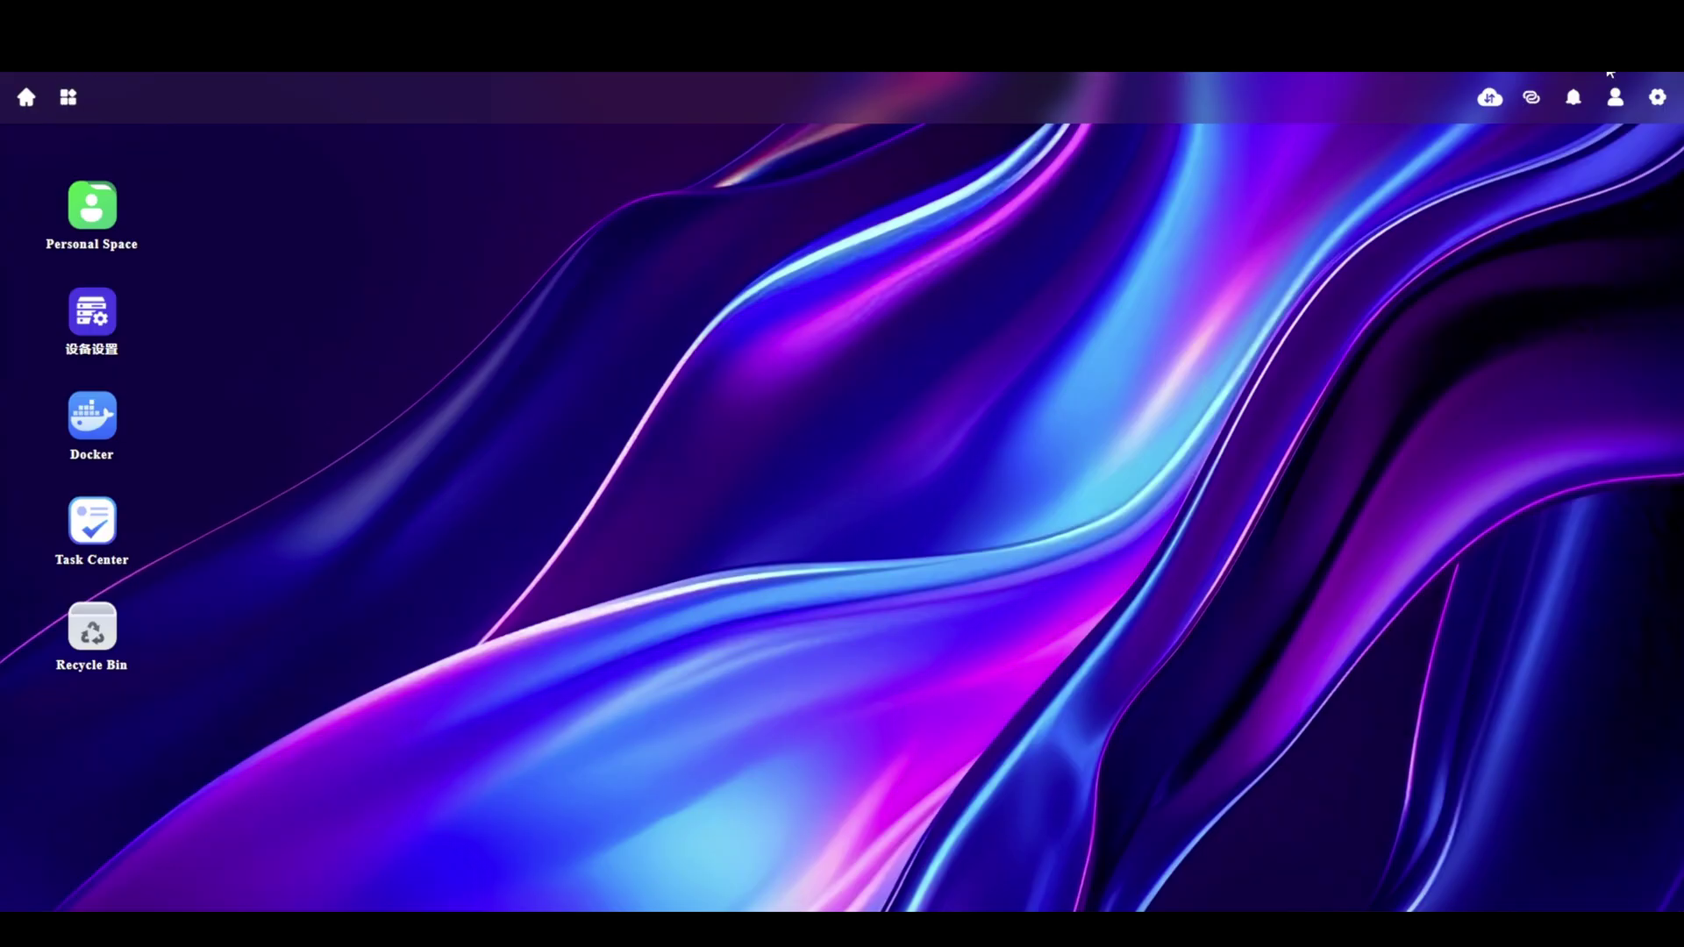
# Review the application list in the system's App Settings, try to edit the 设备设置 entry, and close the settings
pyautogui.click(1660, 99)
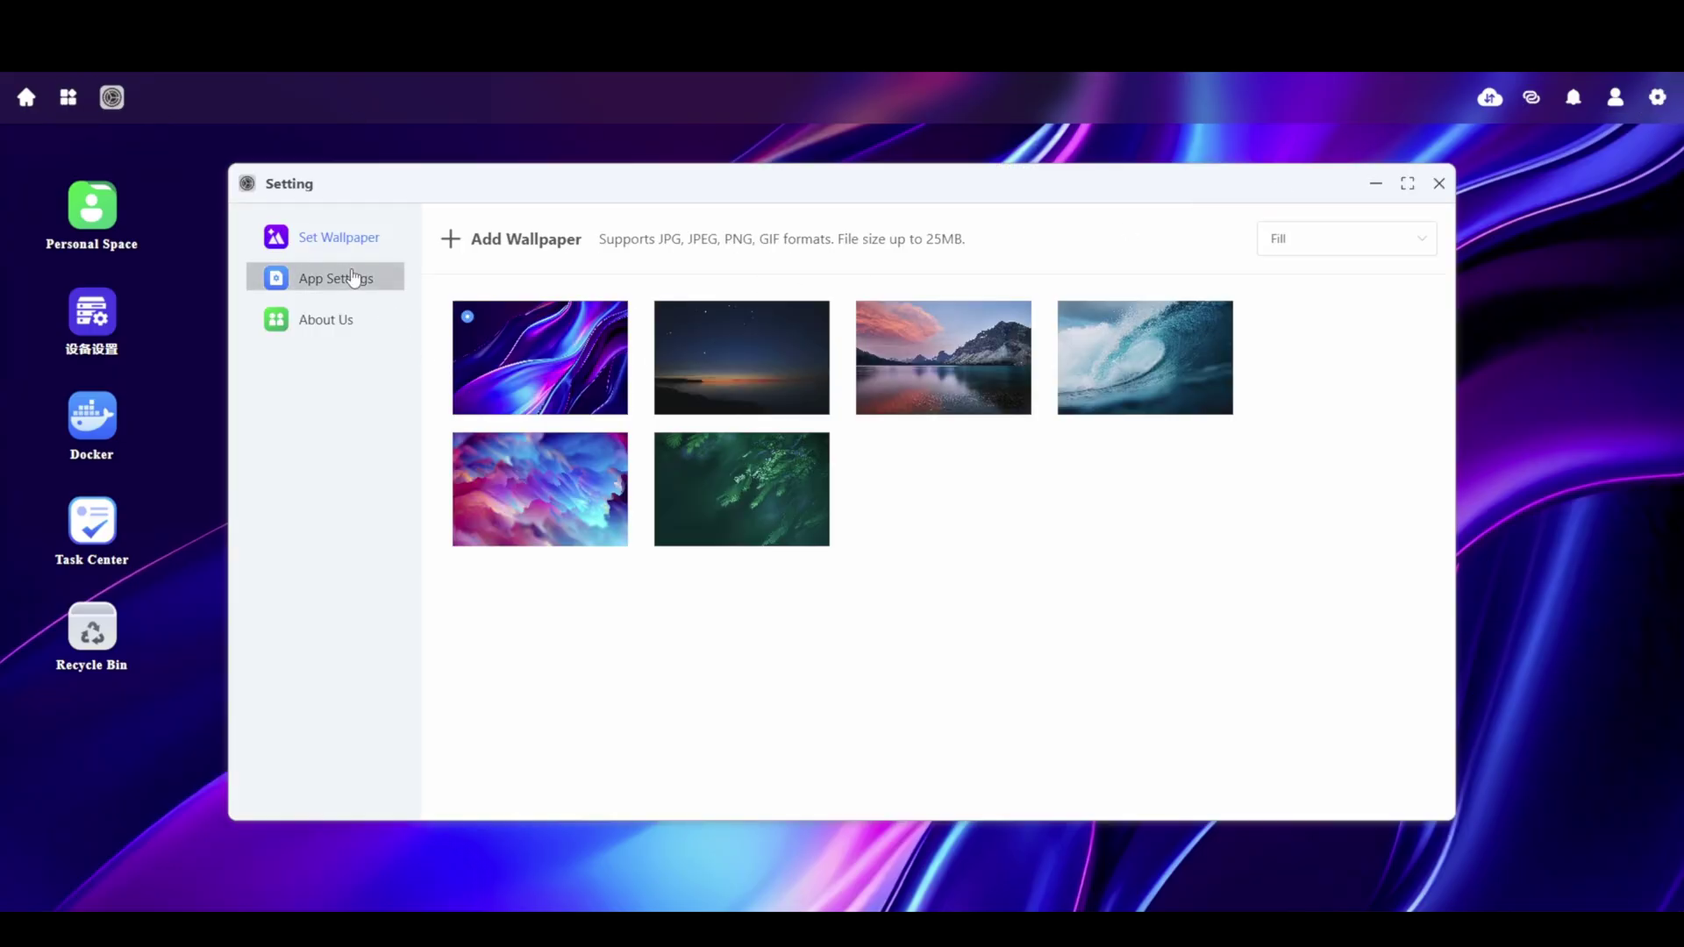
pyautogui.click(350, 293)
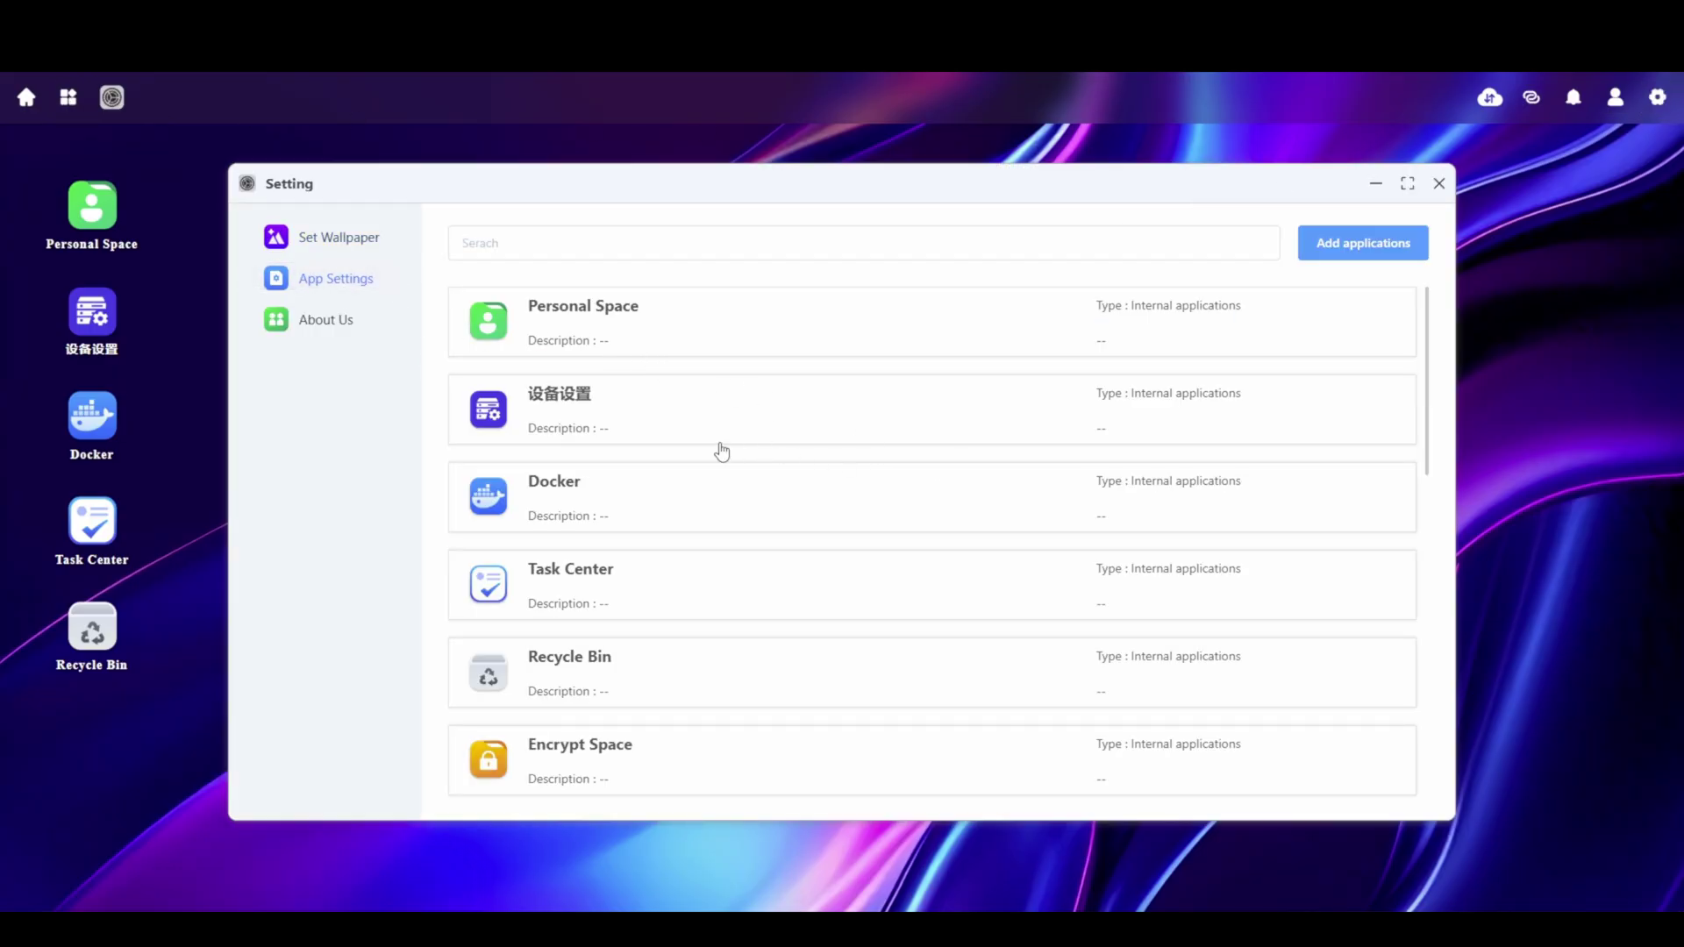
pyautogui.scroll(-7, 620, 492)
pyautogui.scroll(7, 611, 497)
pyautogui.doubleClick(451, 392)
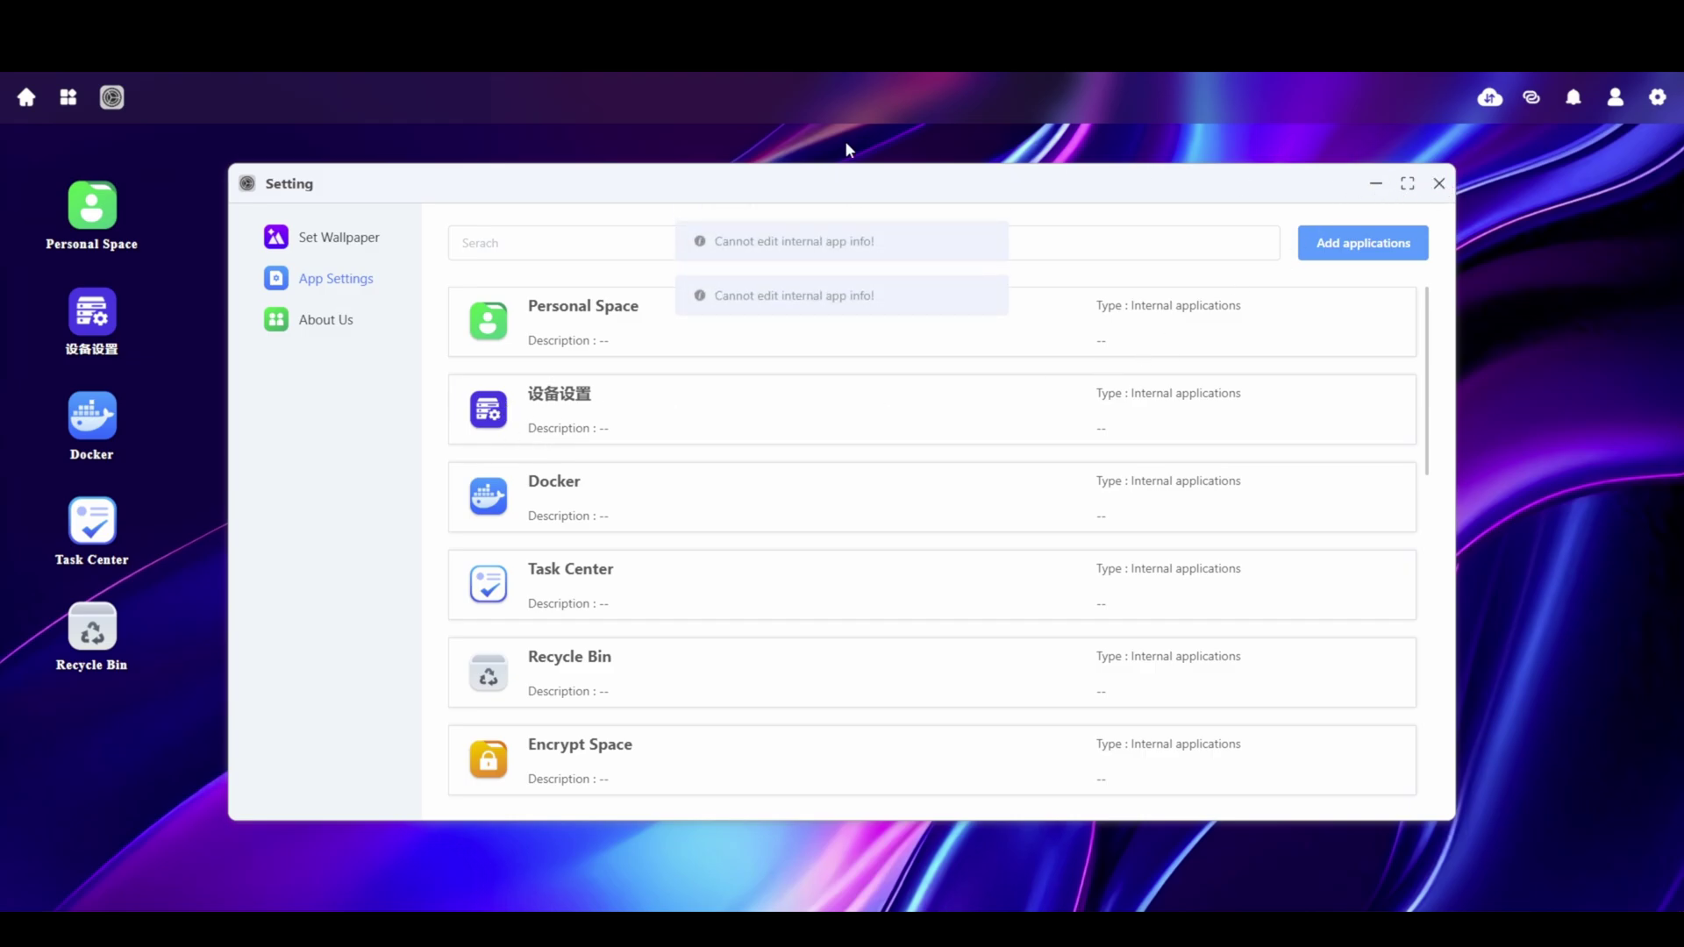
pyautogui.click(1439, 184)
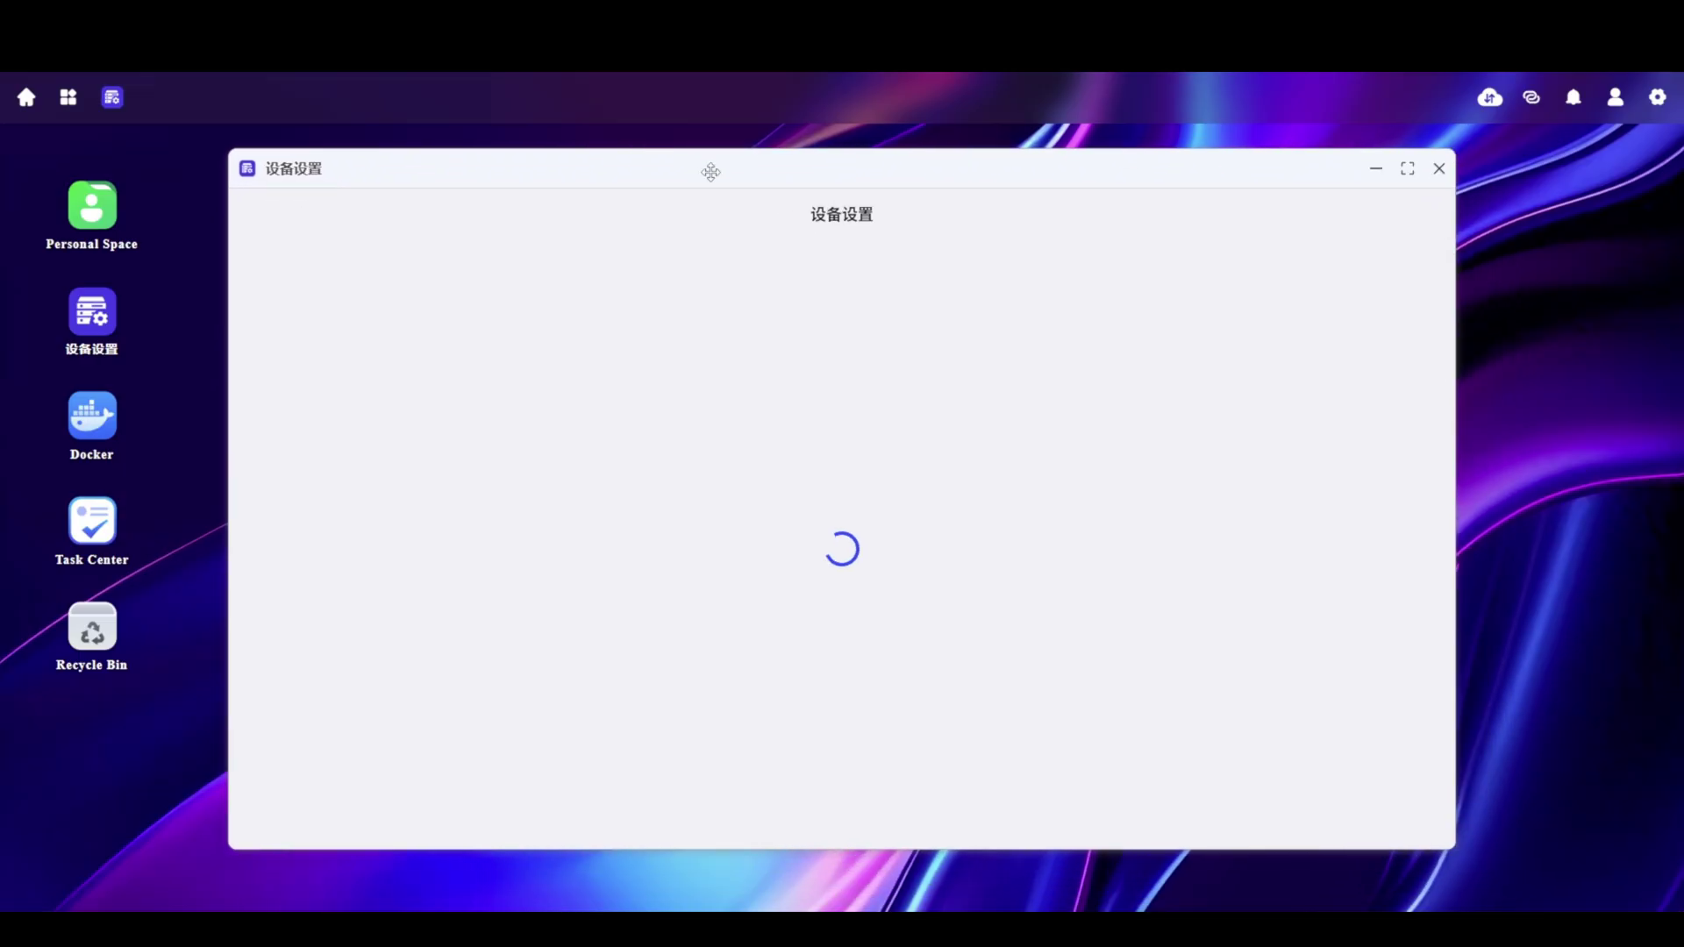
# Inspect the disk sleep options (硬盘休眠设置) and the ambient light colour picker (氛围灯颜色一) in the device settings without changing them
pyautogui.moveTo(711, 172)
pyautogui.mouseDown()
pyautogui.moveTo(602, 135)
pyautogui.moveTo(587, 158)
pyautogui.moveTo(725, 189)
pyautogui.mouseUp()
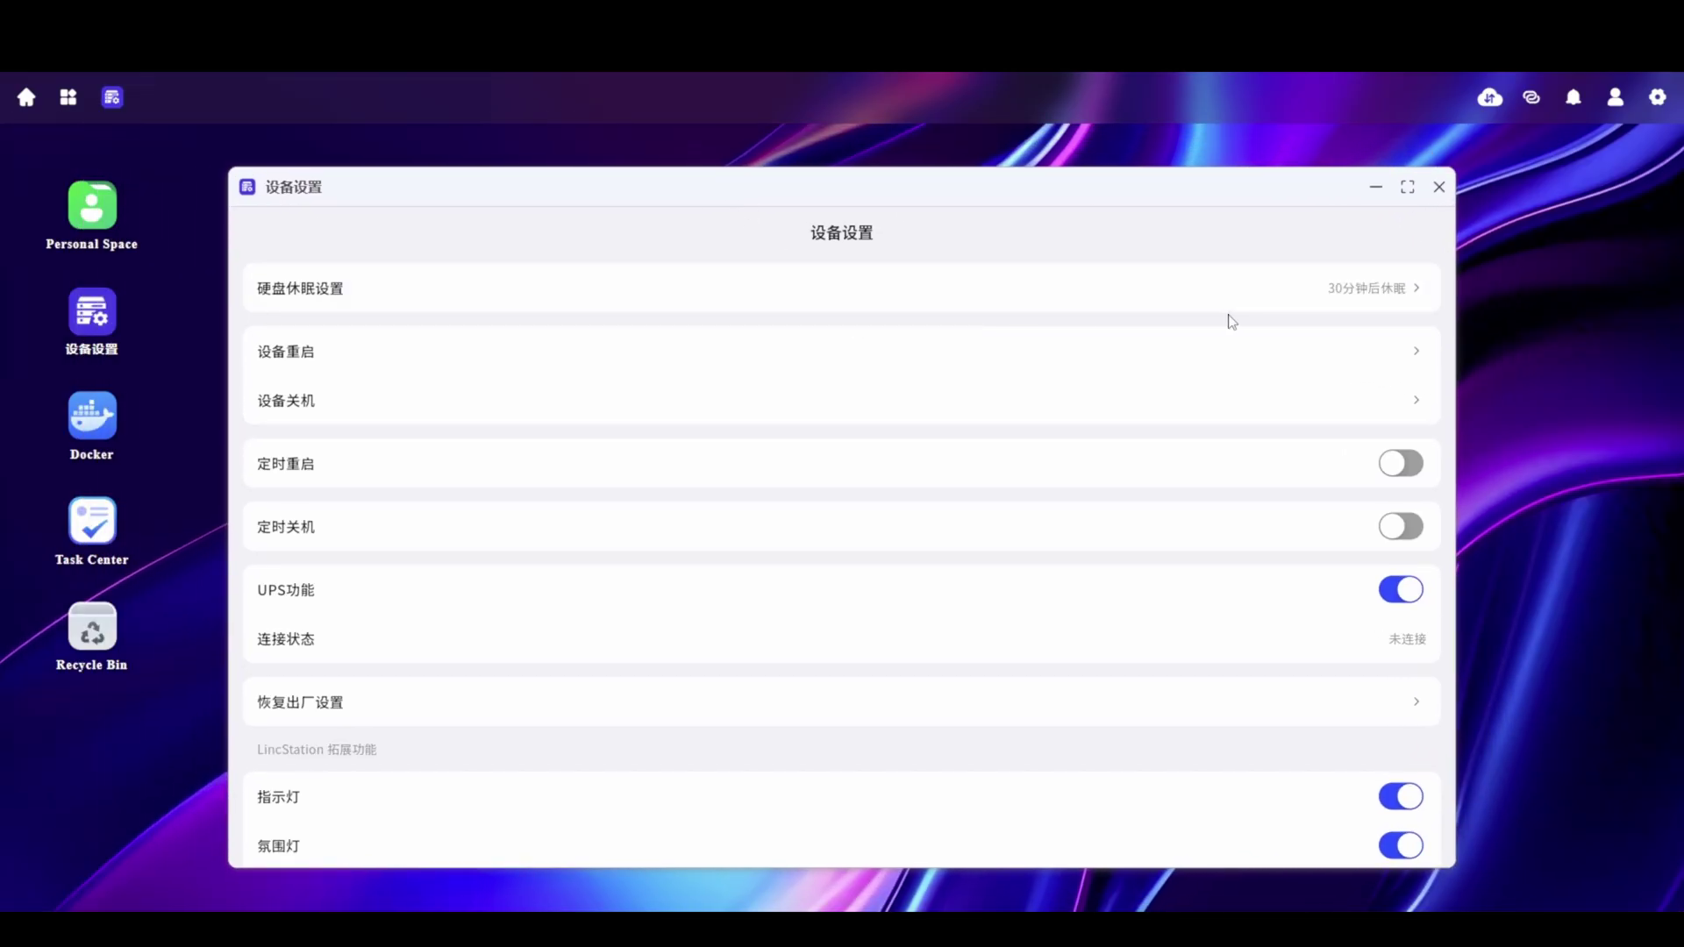
pyautogui.click(1296, 298)
pyautogui.click(838, 322)
pyautogui.scroll(-4, 833, 649)
pyautogui.click(1123, 669)
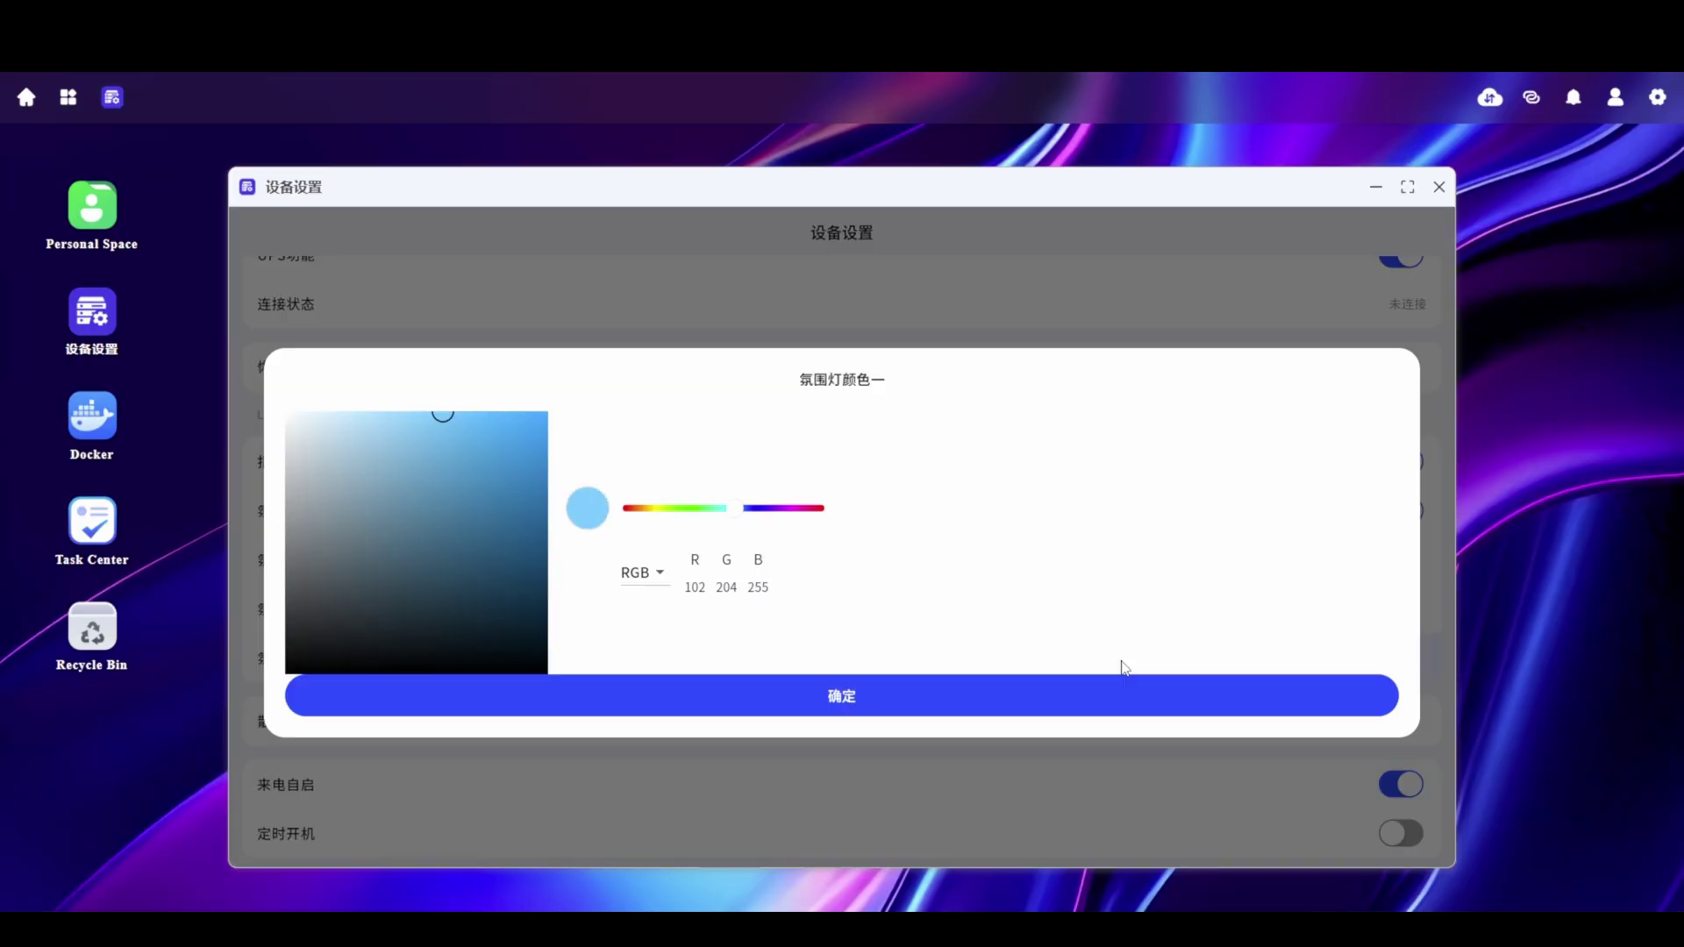
pyautogui.click(893, 329)
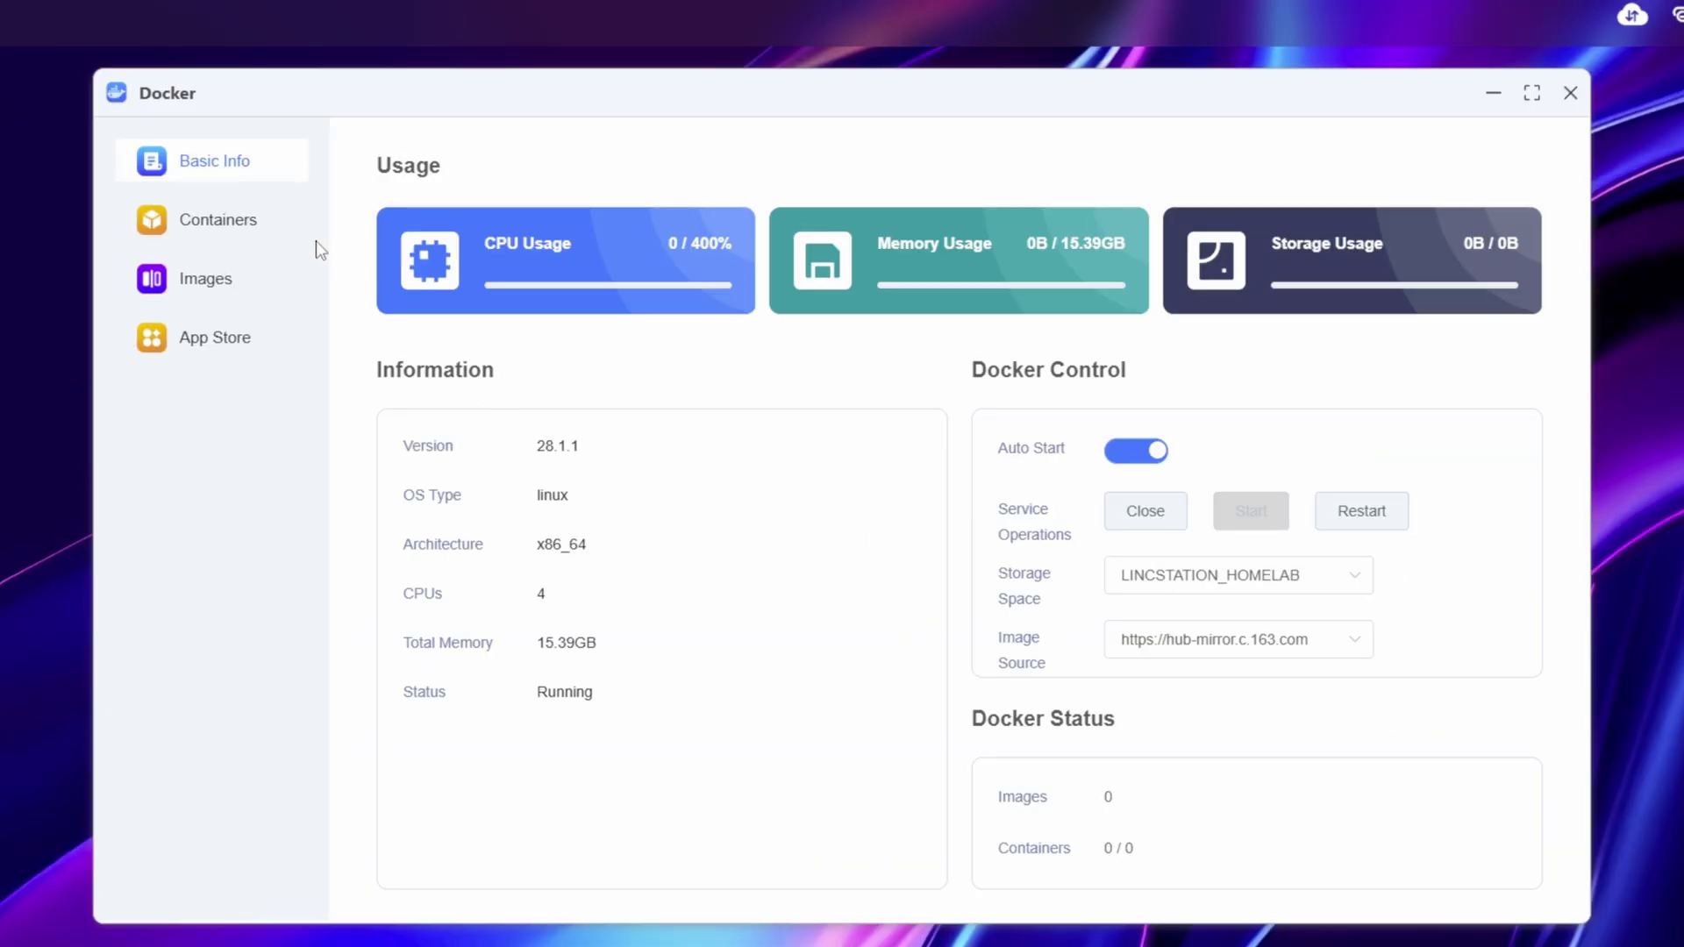
# Examine the available image sources in Docker's basic information without selecting another one
pyautogui.scroll(-1, 819, 617)
pyautogui.click(1195, 614)
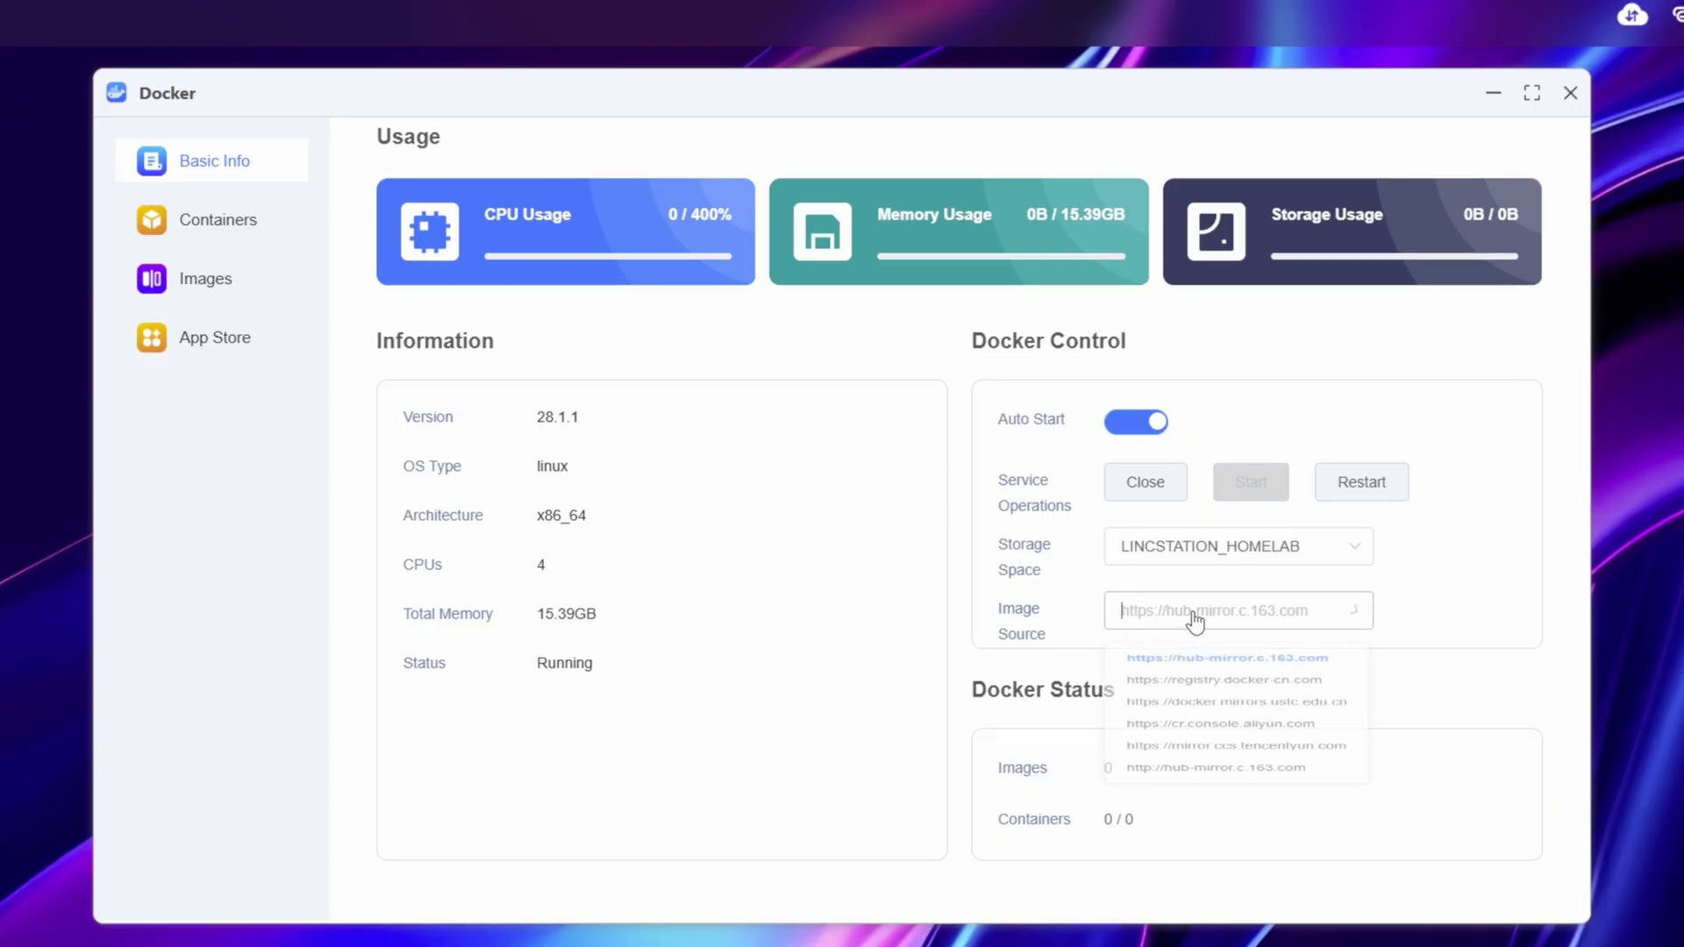
pyautogui.click(1180, 619)
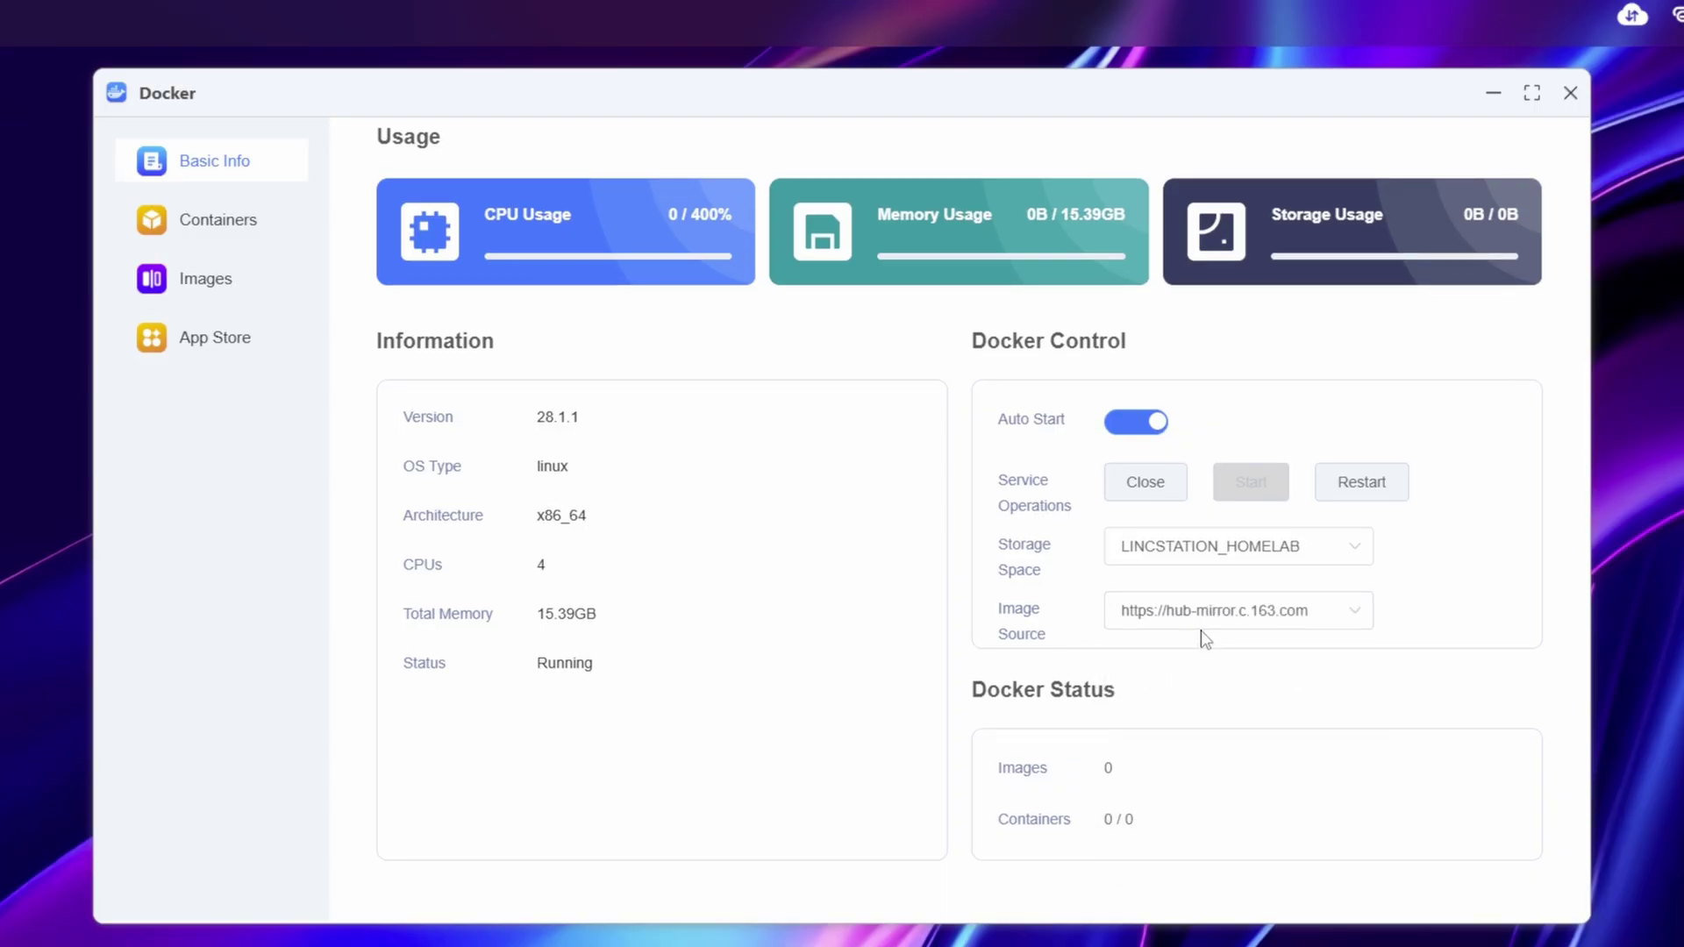
pyautogui.click(1233, 619)
pyautogui.click(882, 612)
pyautogui.scroll(1, 630, 281)
# Look through Docker's containers and images, and browse the full list of images in its App Store
pyautogui.click(279, 232)
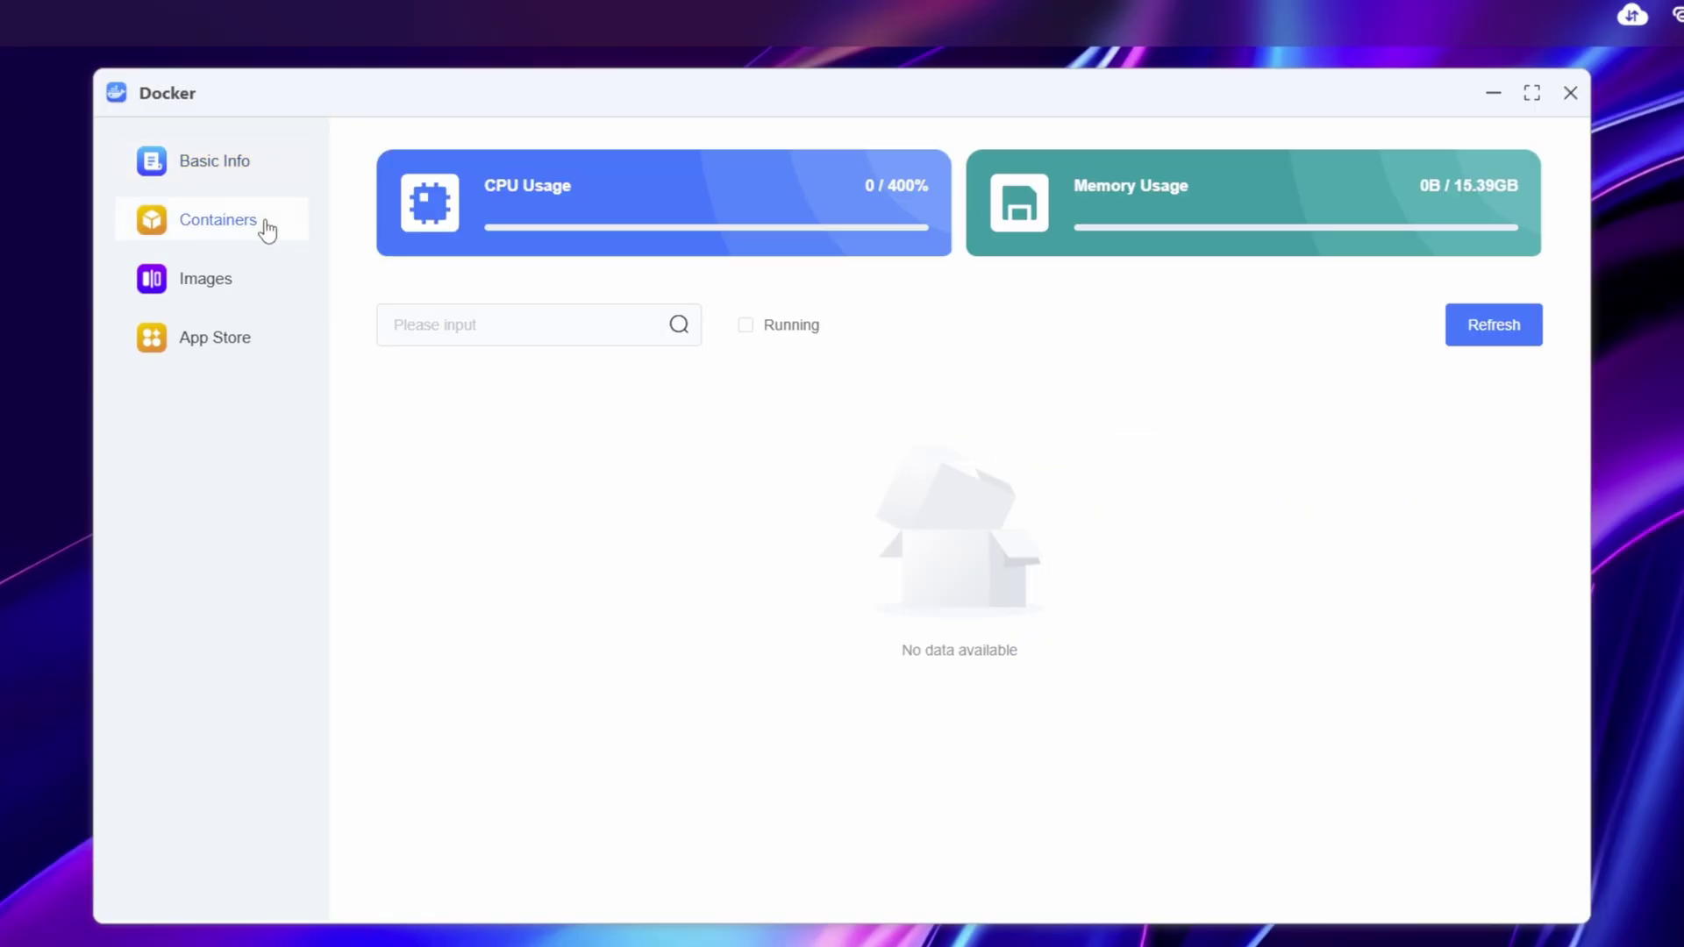
pyautogui.click(223, 298)
pyautogui.click(234, 349)
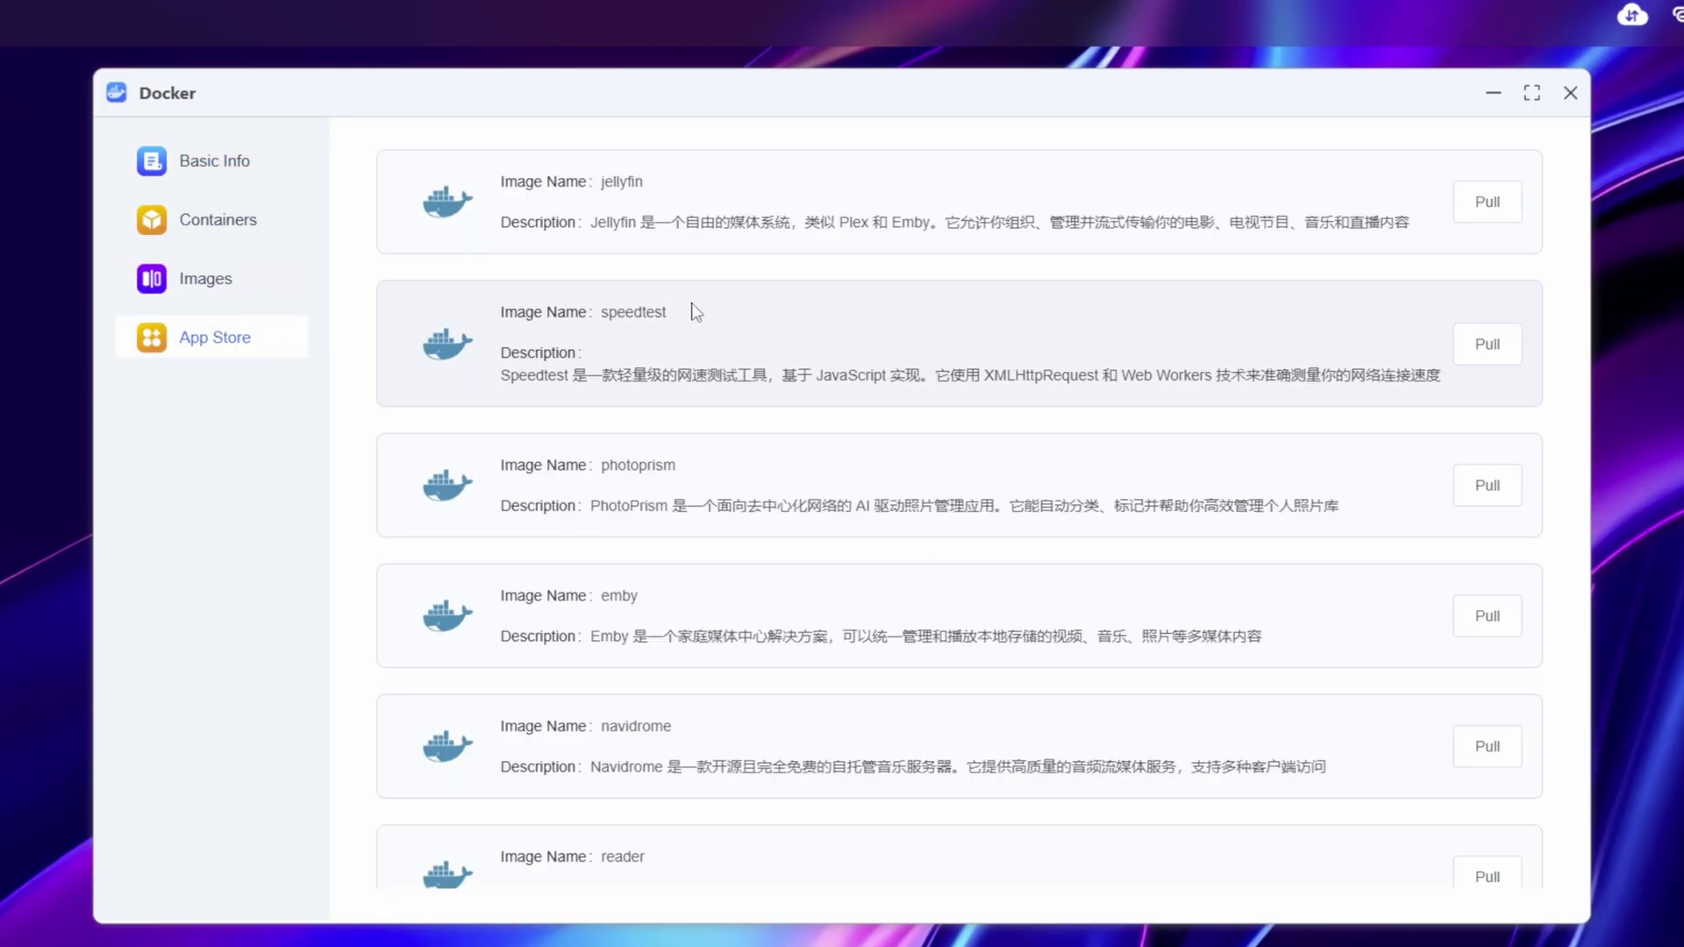
pyautogui.scroll(-20, 958, 211)
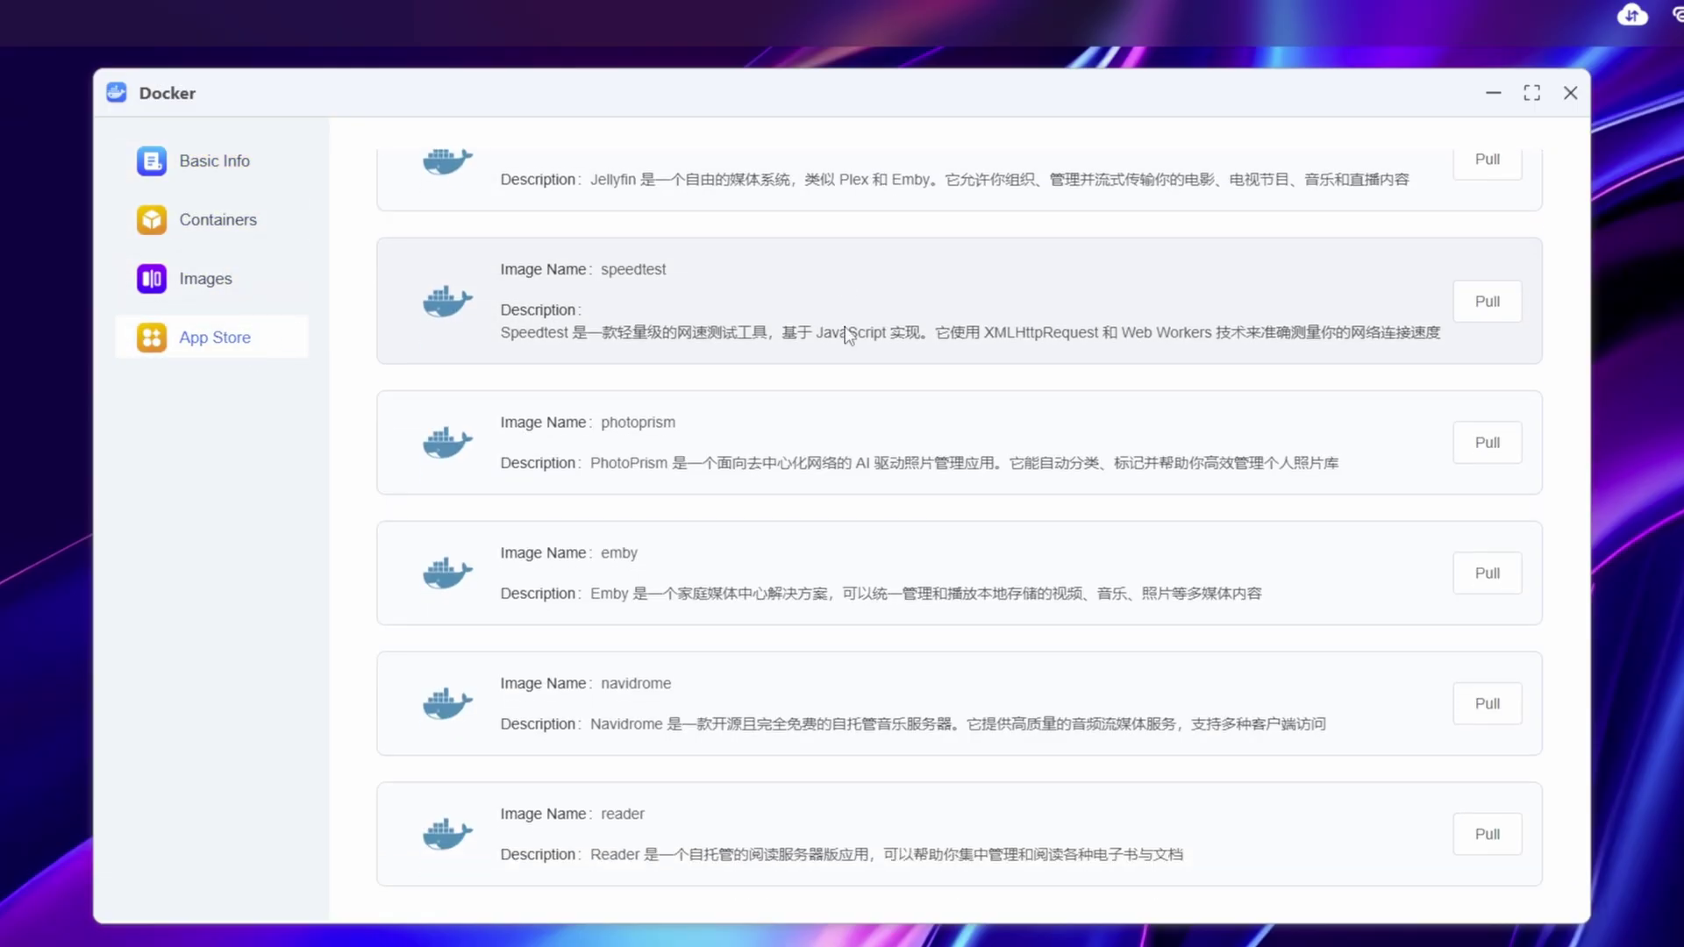
pyautogui.scroll(10, 1018, 408)
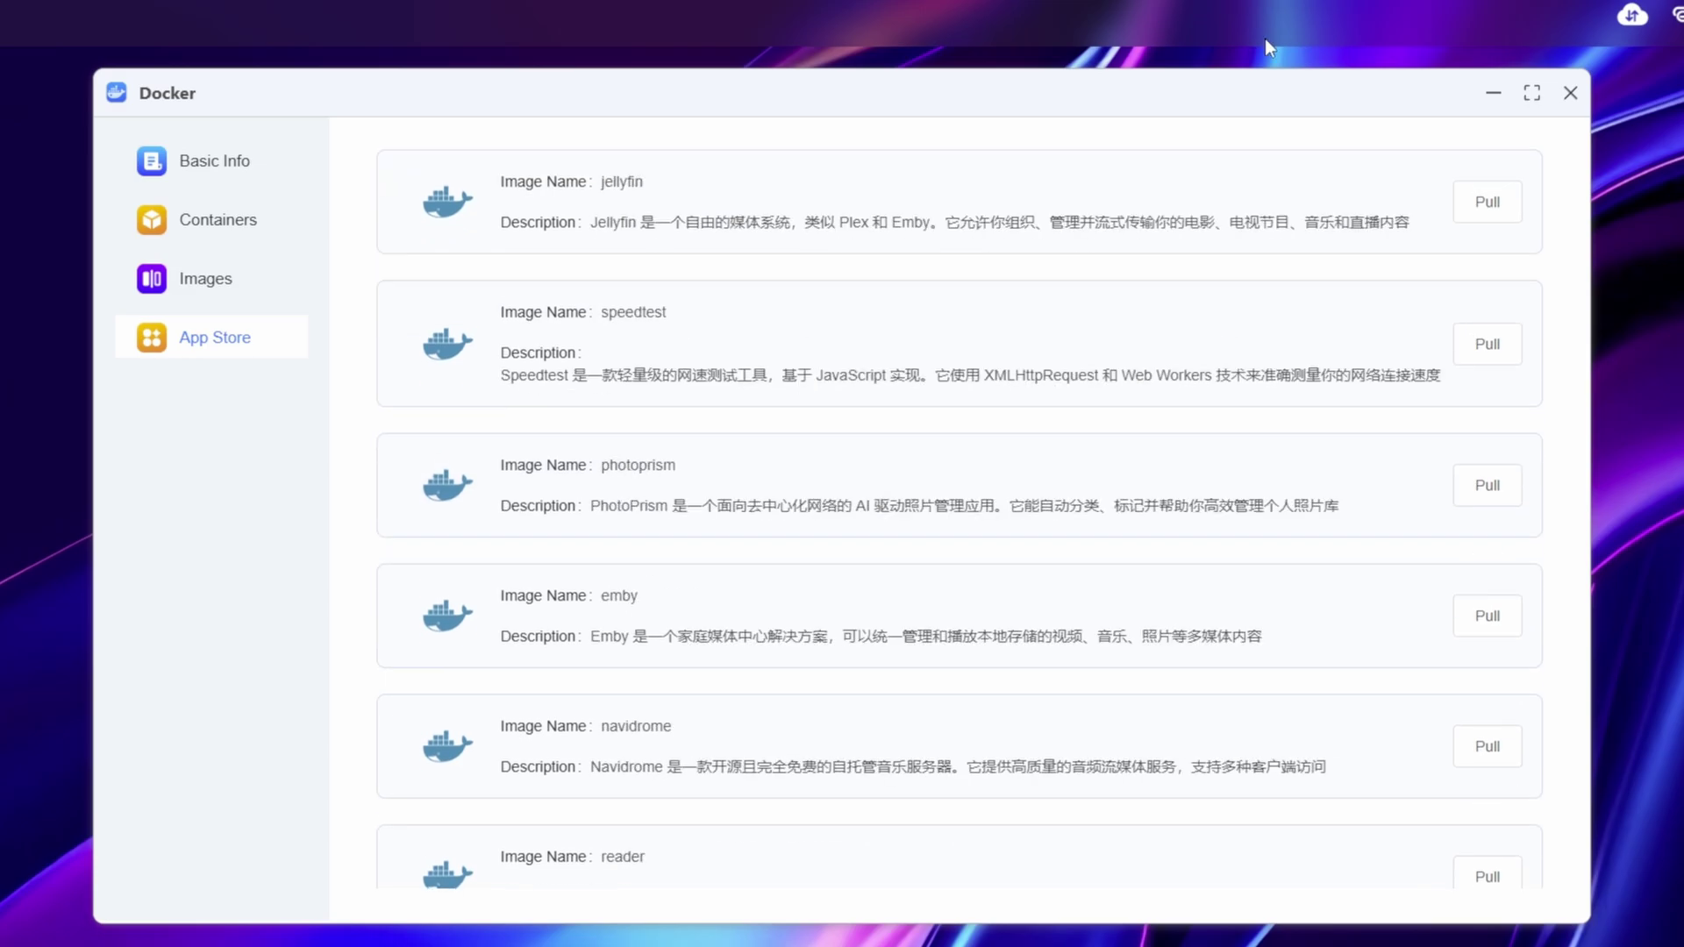
pyautogui.scroll(-10, 1383, 466)
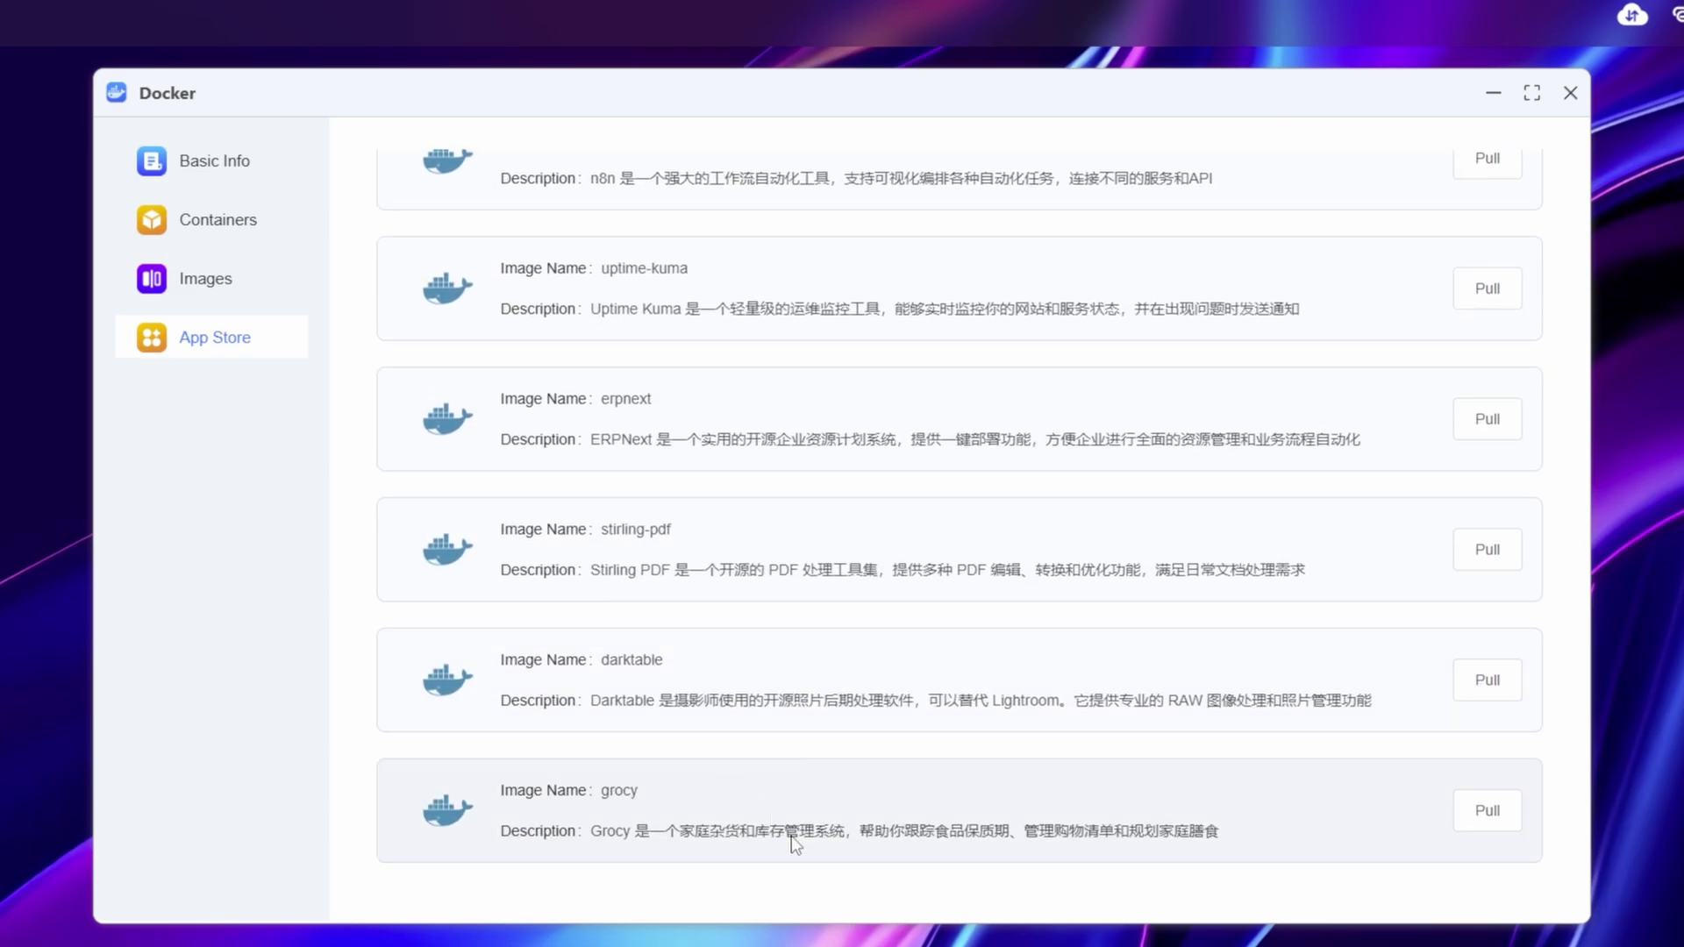
pyautogui.scroll(10, 602, 349)
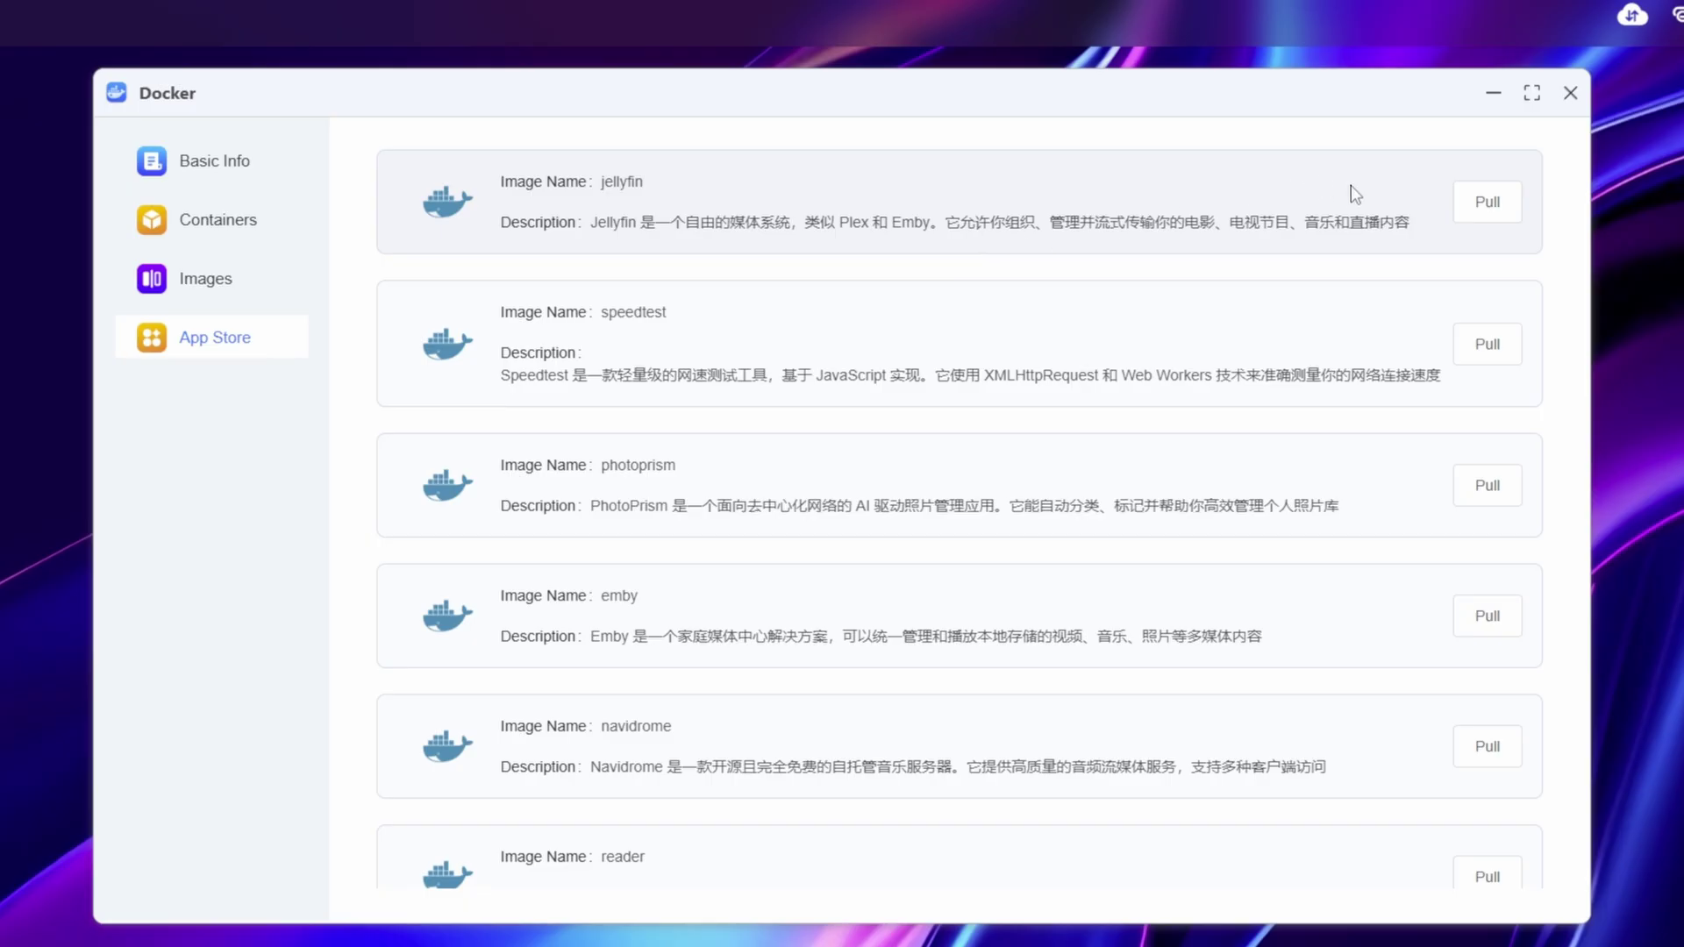
# Try to pull the jellyfin image from Docker's App Store and dismiss the pull dialog
pyautogui.click(1483, 202)
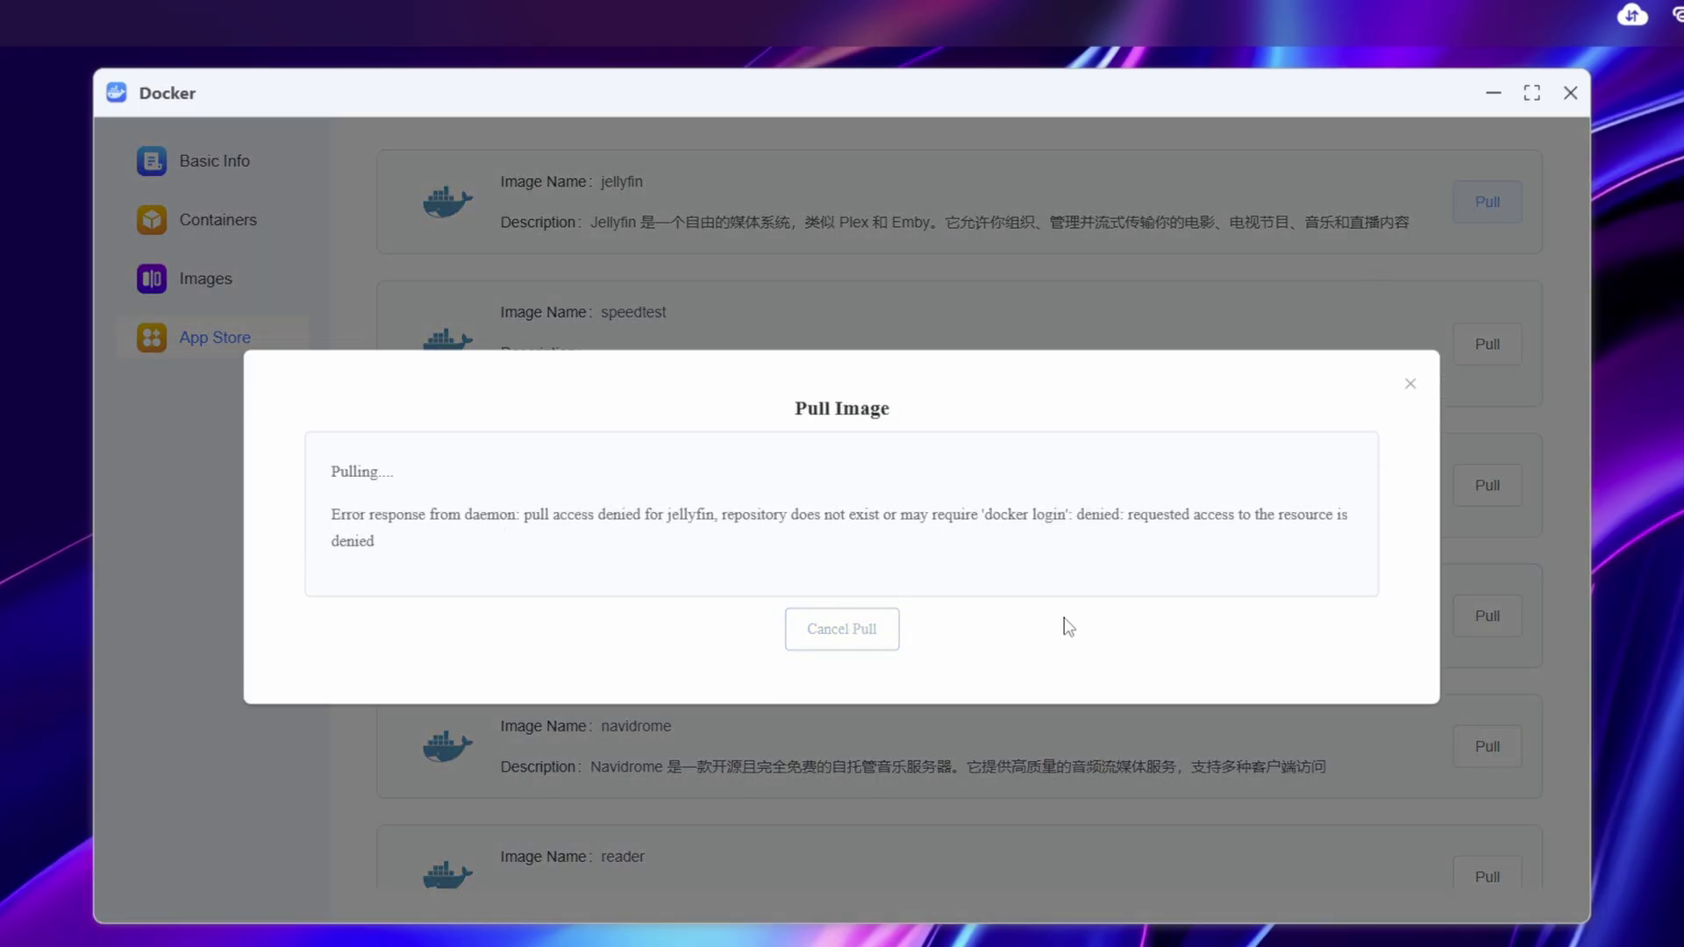
pyautogui.click(1412, 385)
pyautogui.click(175, 161)
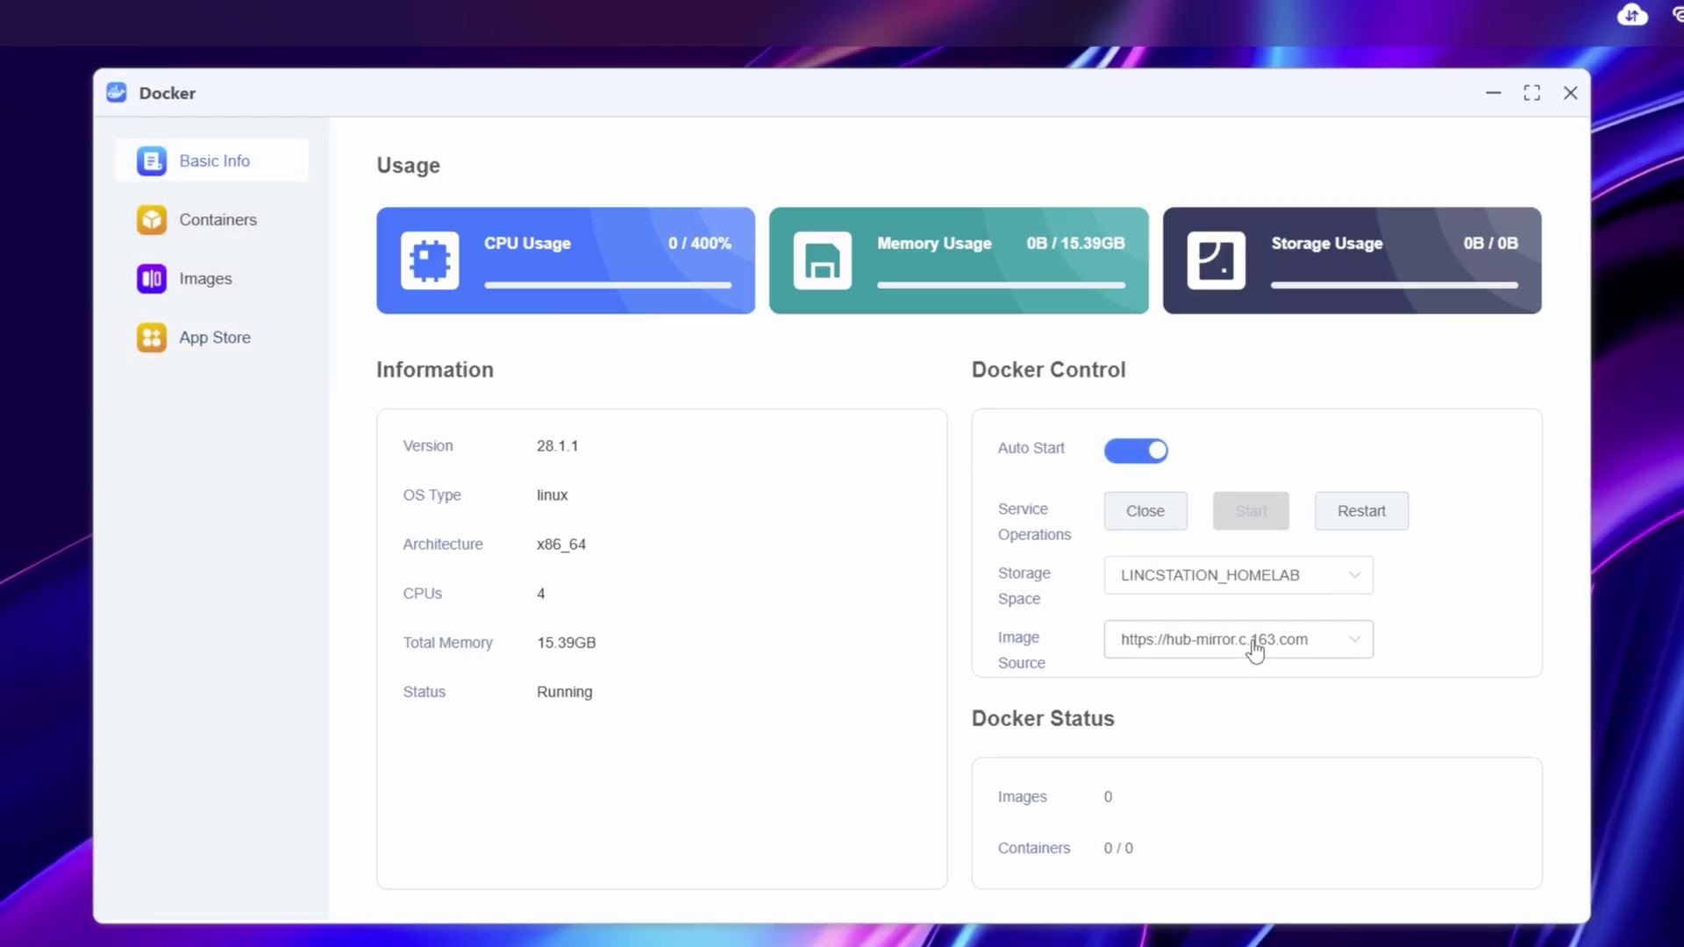
pyautogui.click(1255, 648)
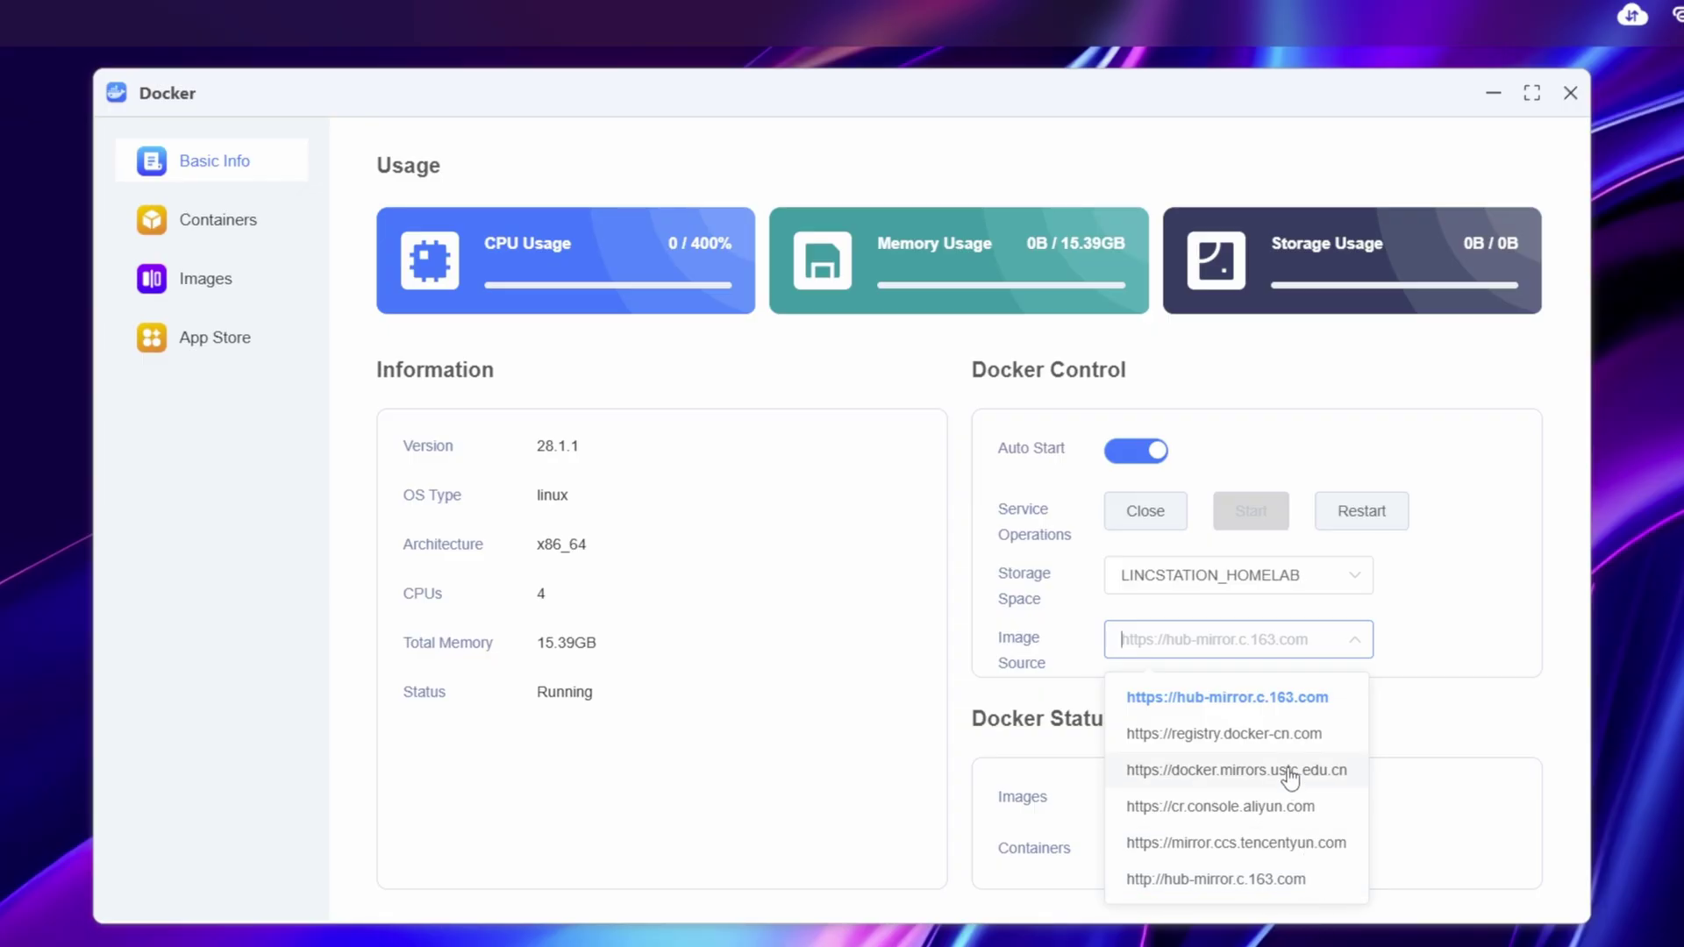
pyautogui.click(1285, 739)
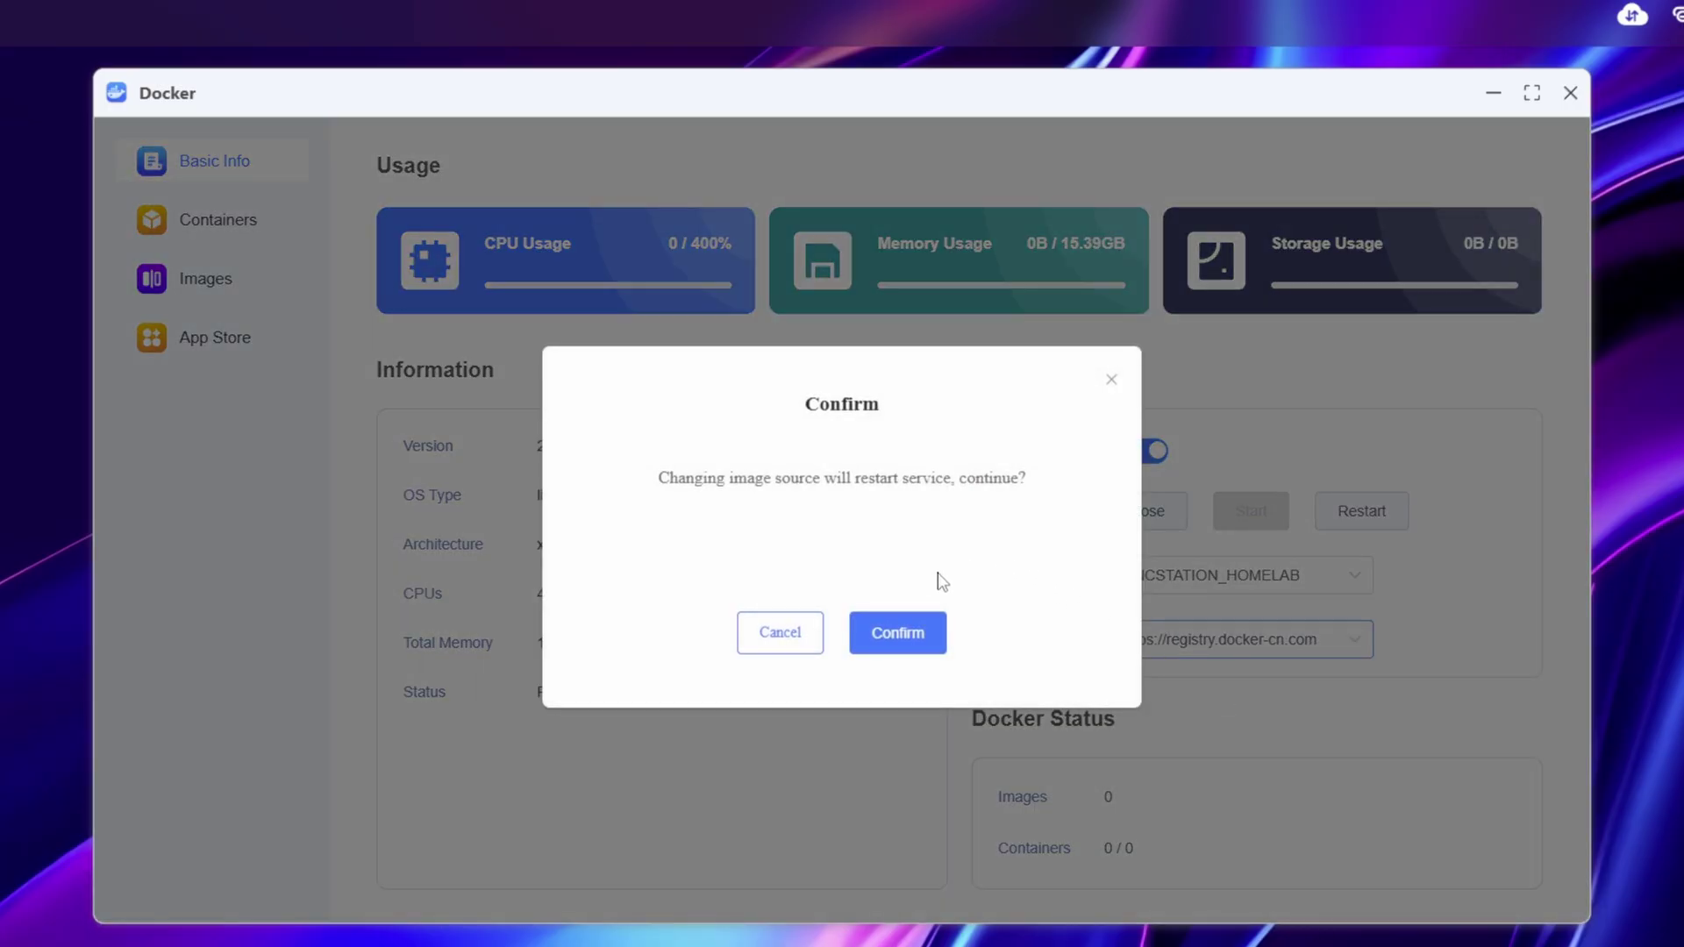
pyautogui.click(921, 639)
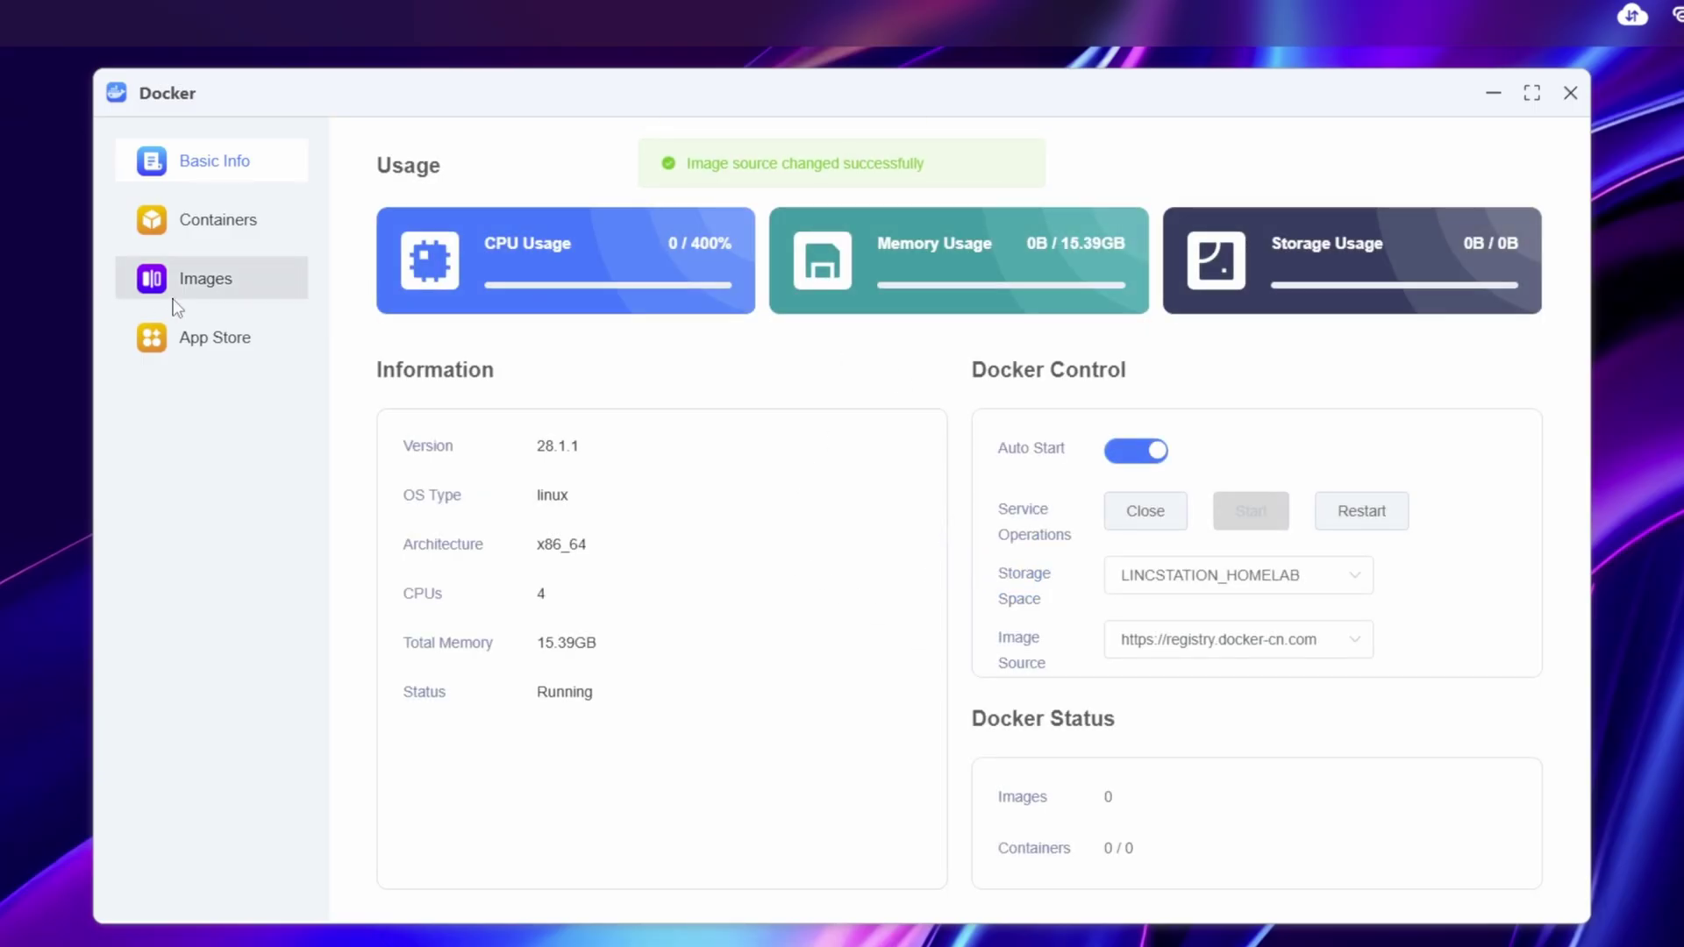
# Return to Docker's App Store and try to pull the jellyfin image with the new image source
pyautogui.click(198, 229)
pyautogui.click(216, 339)
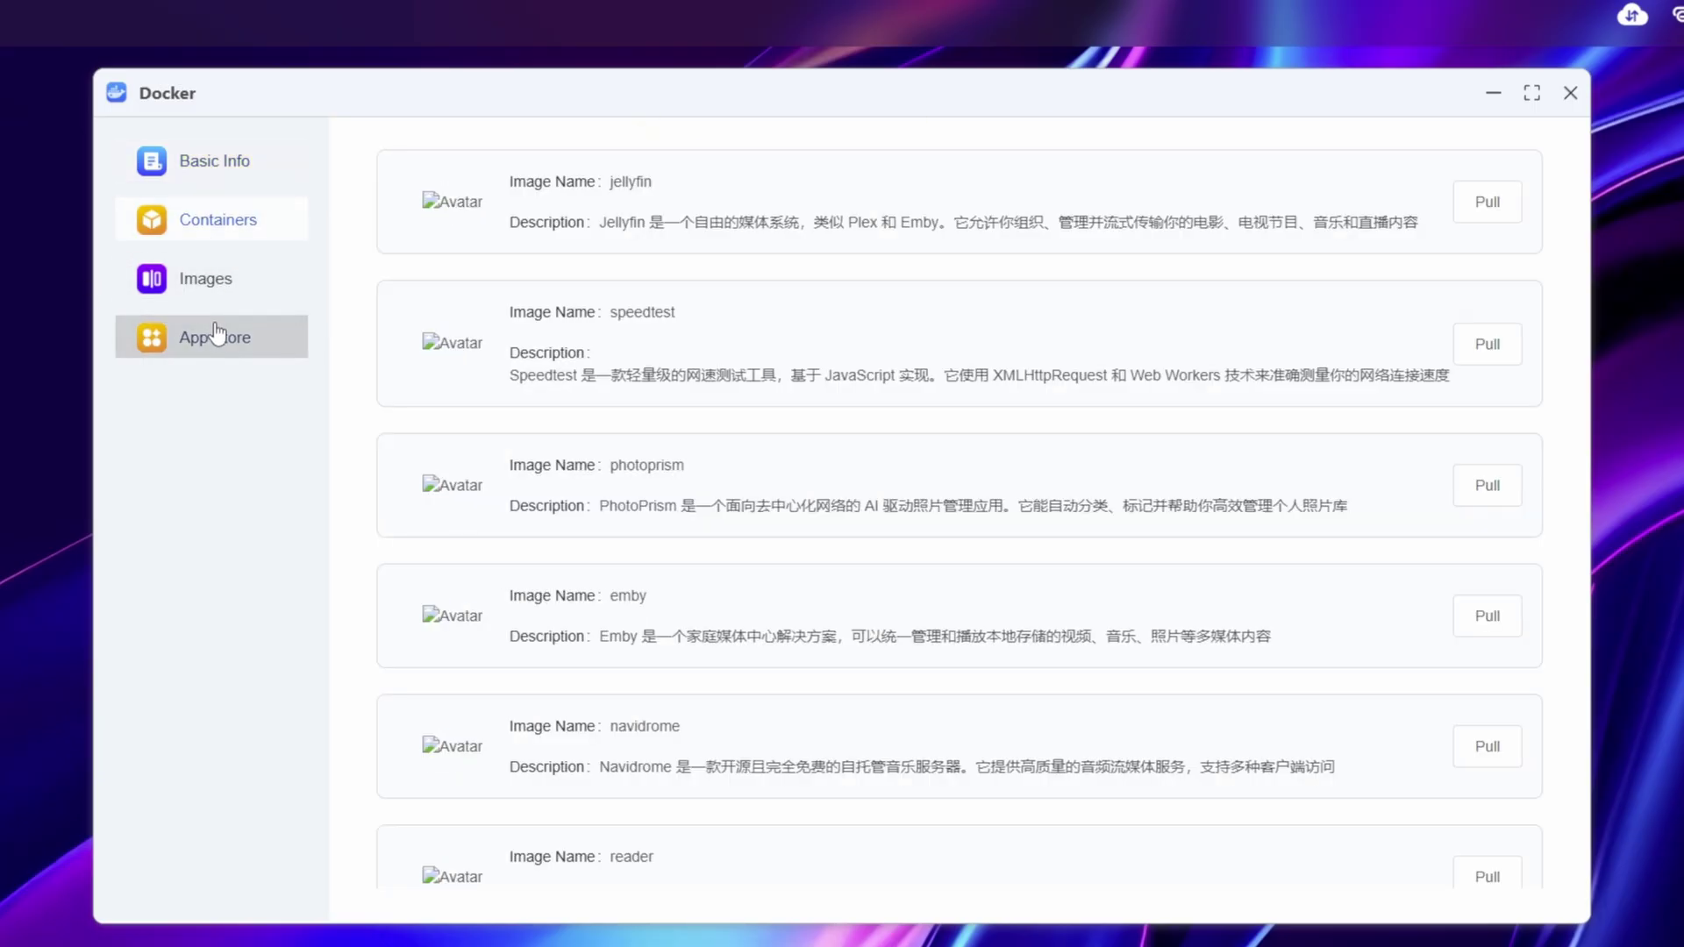
pyautogui.click(1482, 204)
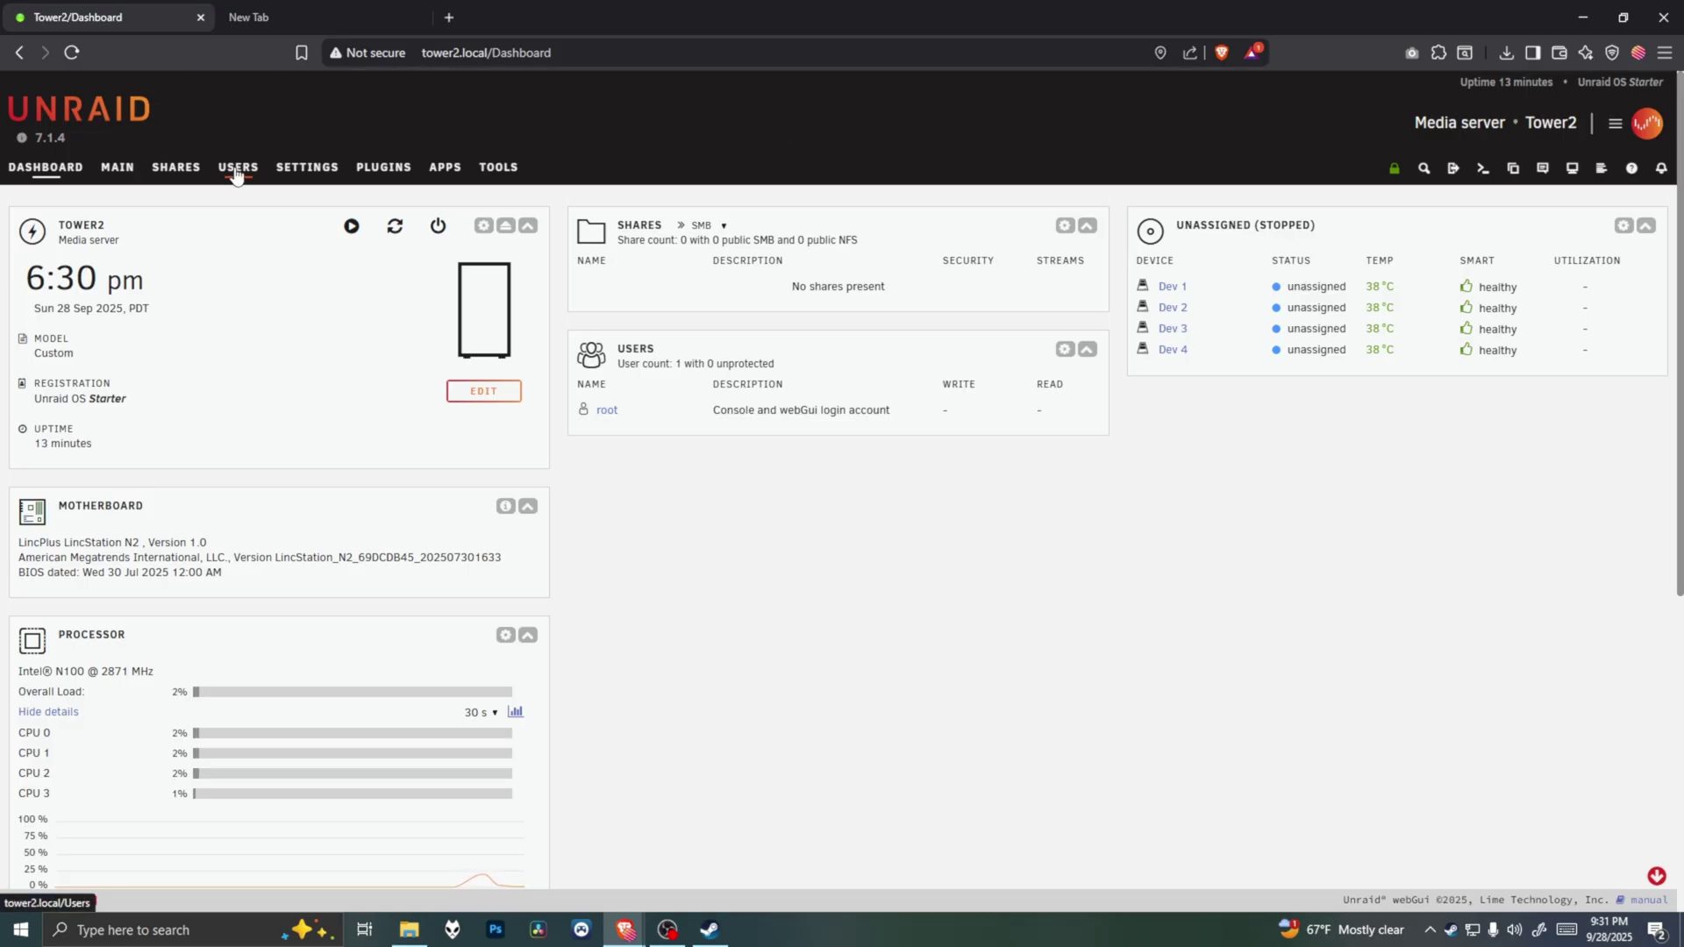
# Switch to Unraid's web interface and look through its Shares page and the dashboard's system information
pyautogui.click(180, 172)
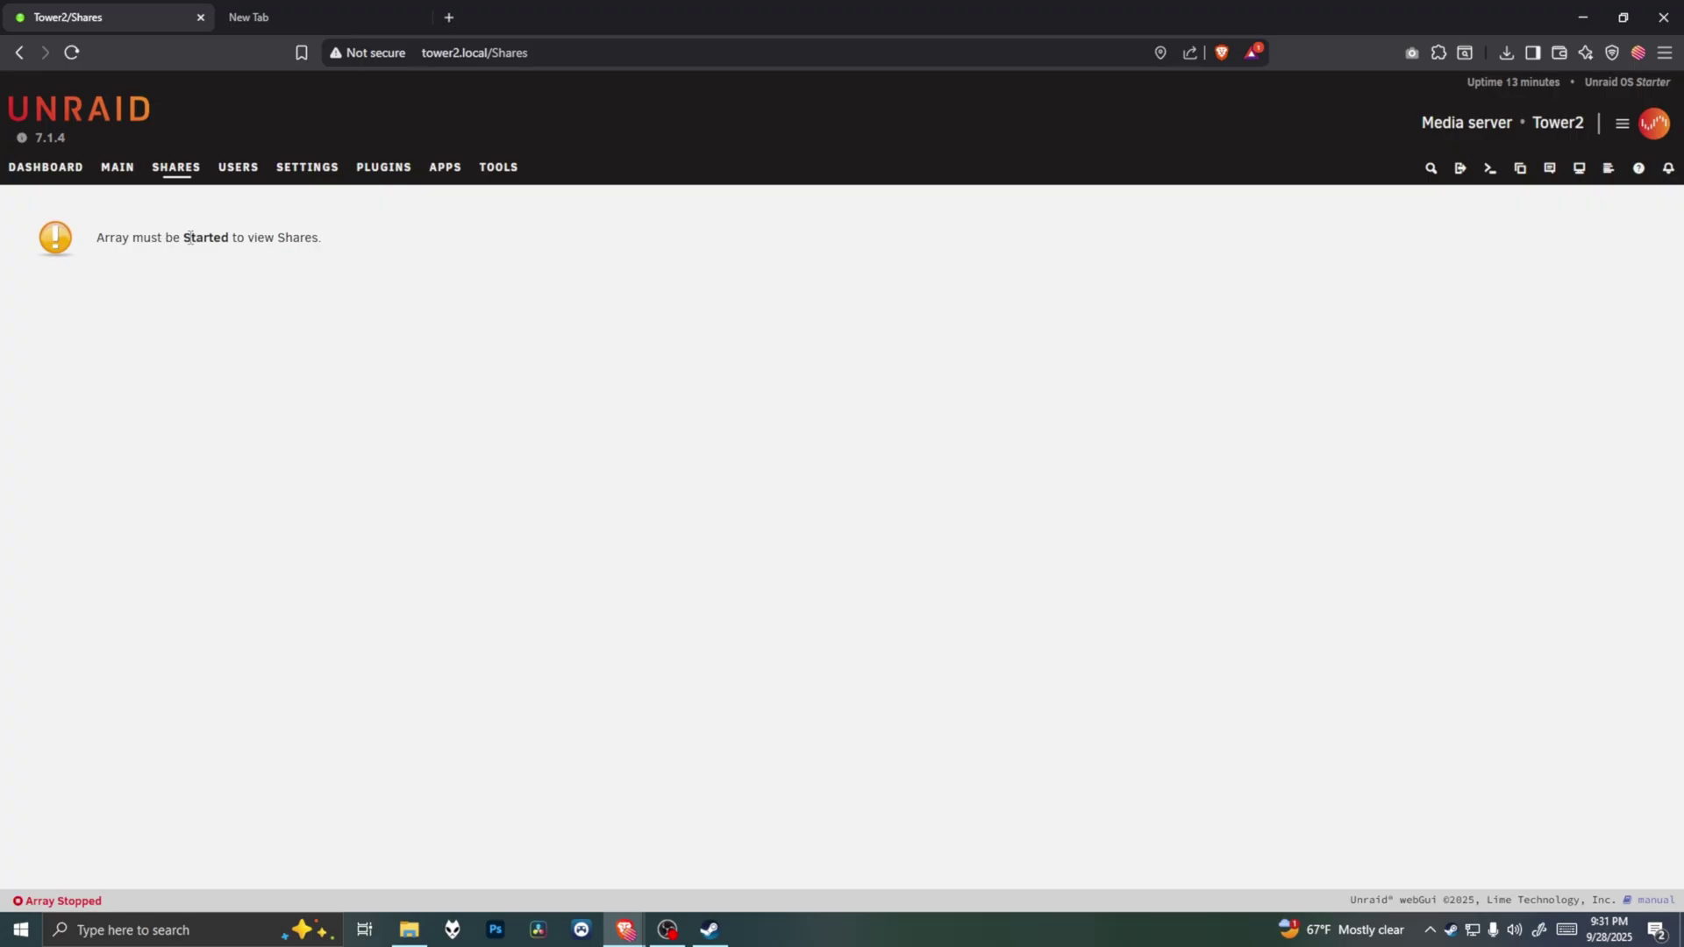
pyautogui.click(41, 171)
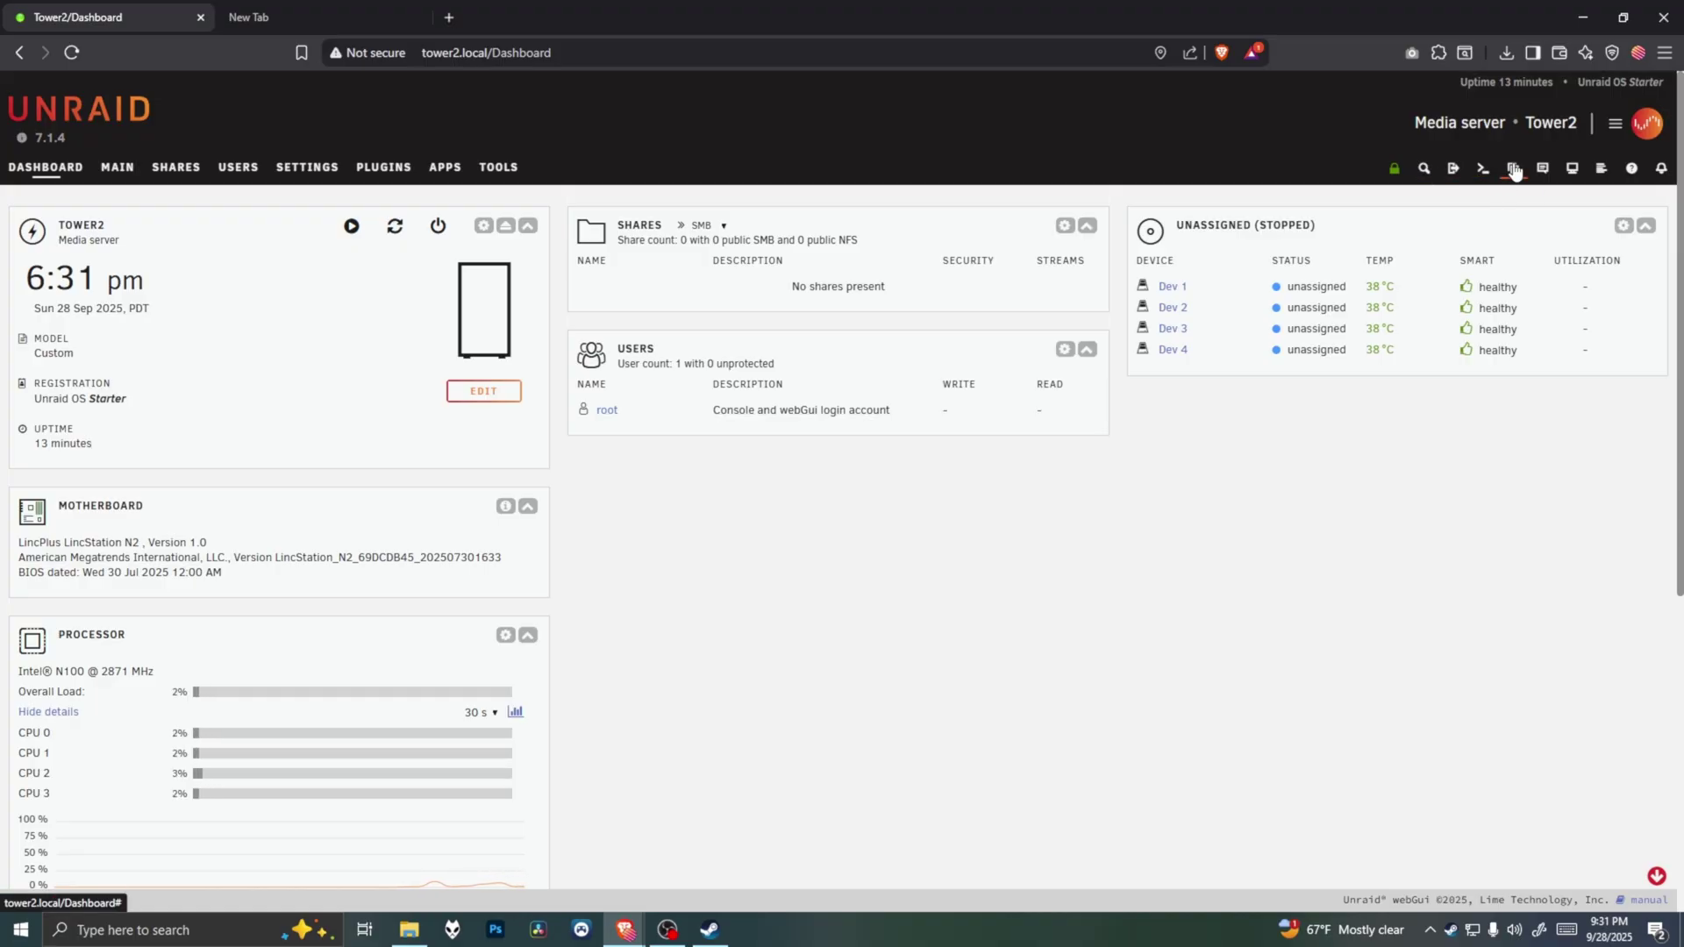
pyautogui.scroll(-6, 182, 467)
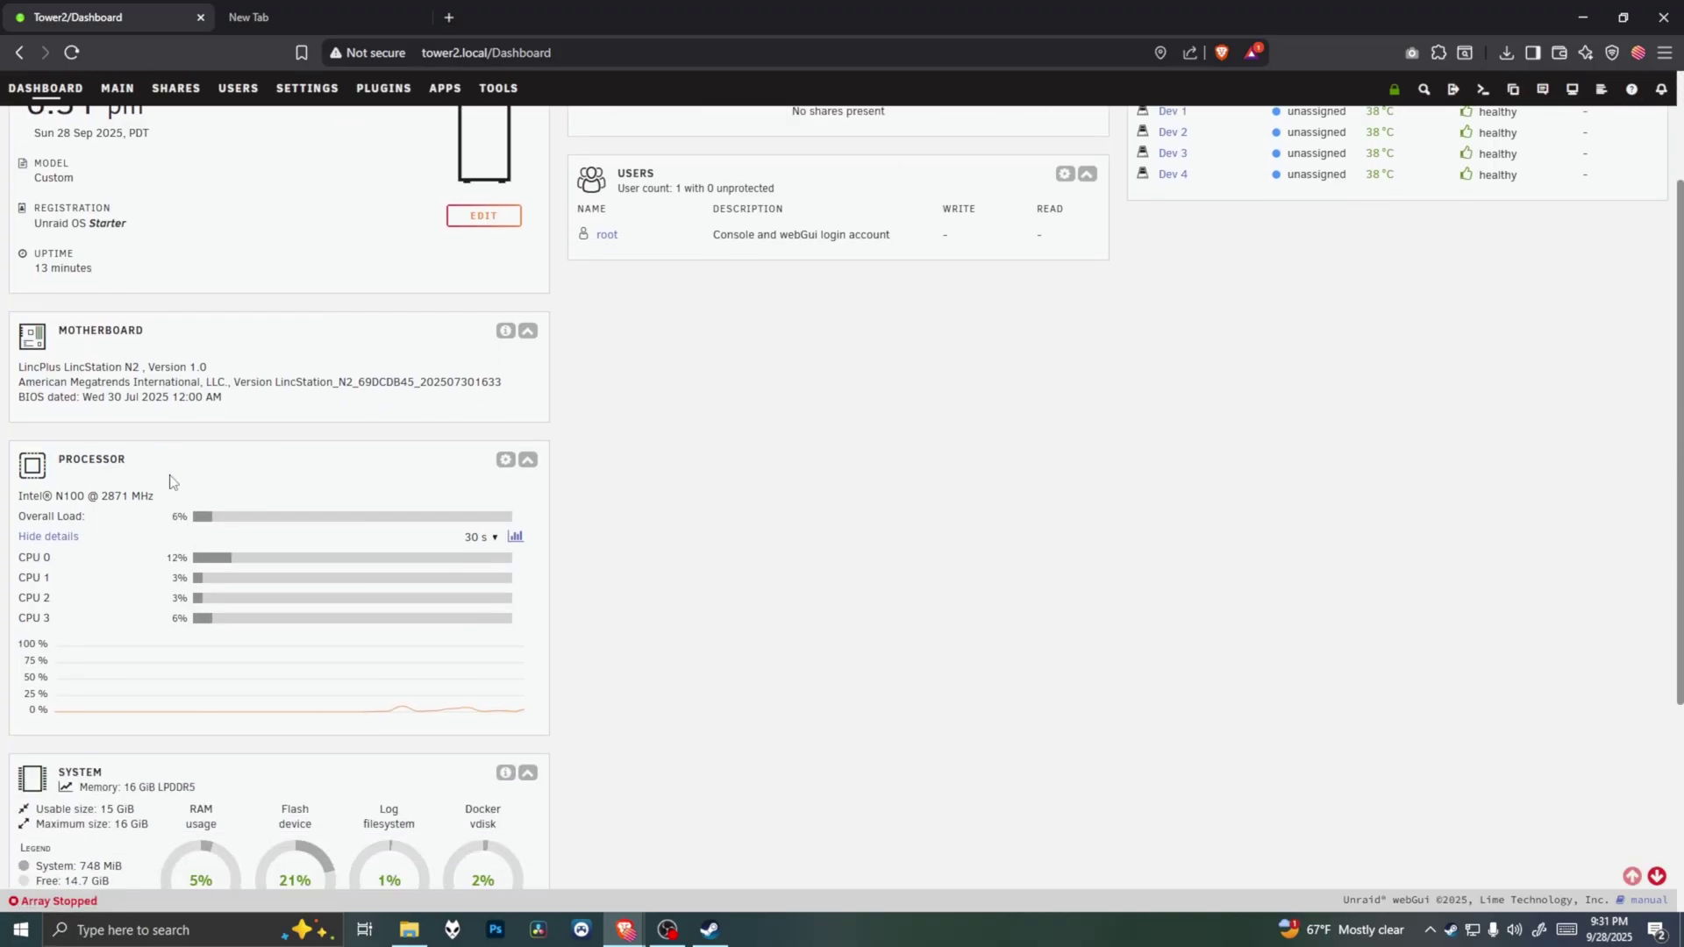
pyautogui.middleClick(737, 679)
pyautogui.scroll(7, 710, 283)
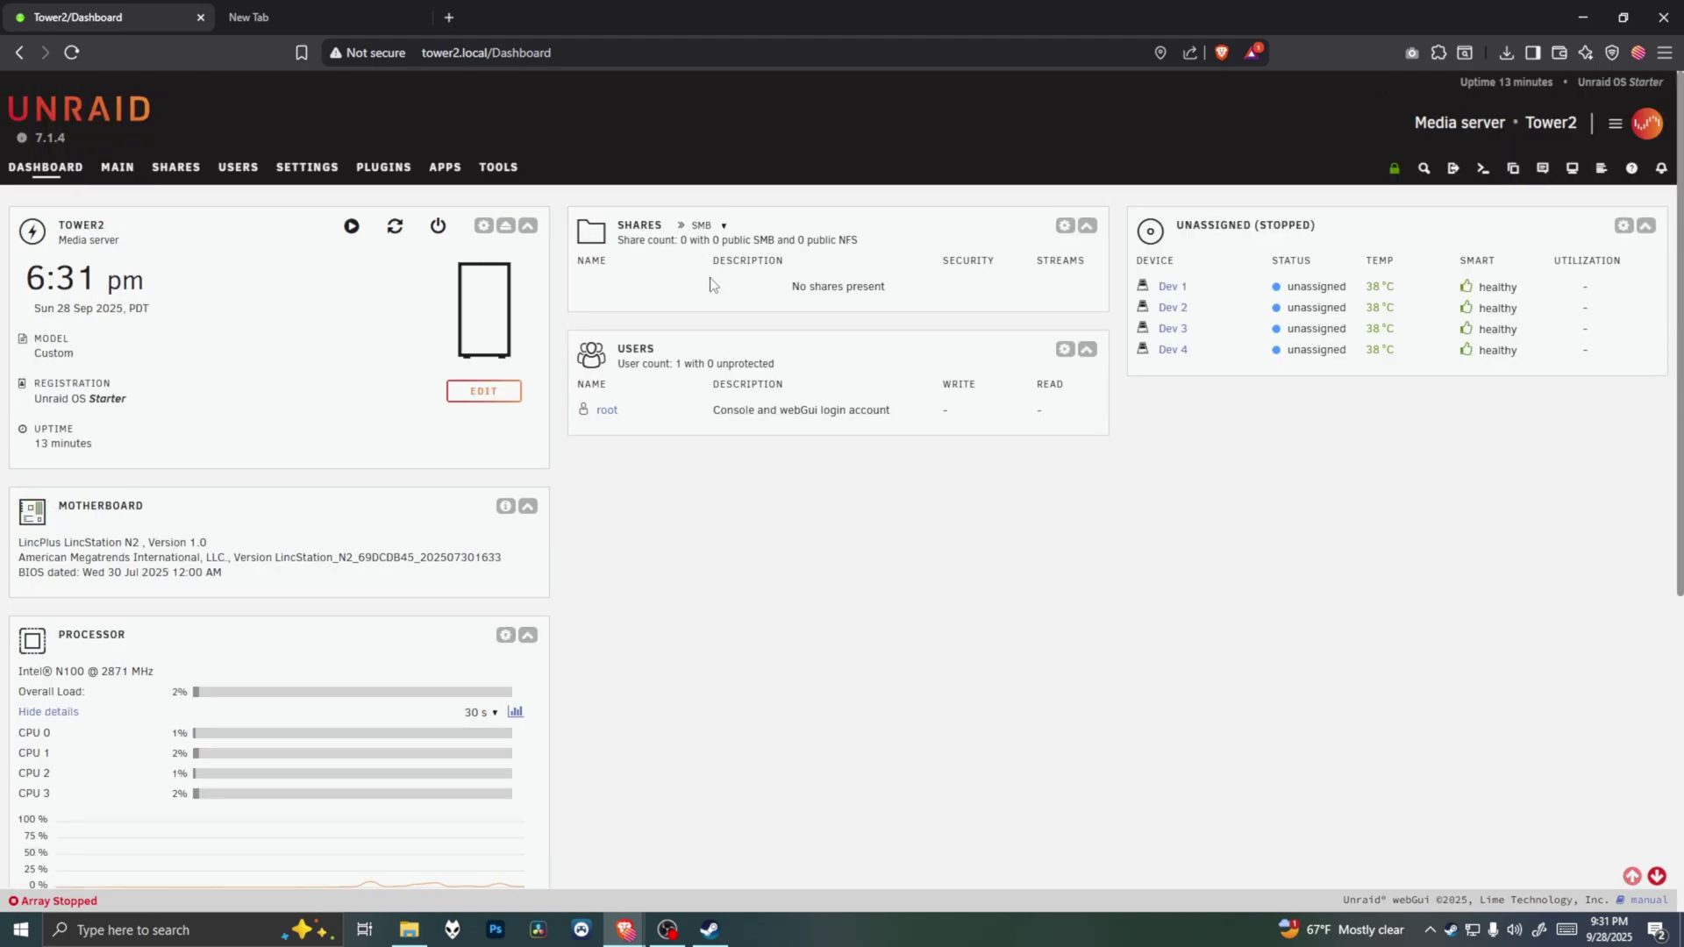
# Look at the array slot choices on Unraid's Main page, leave slots at none, and start the array
pyautogui.click(115, 172)
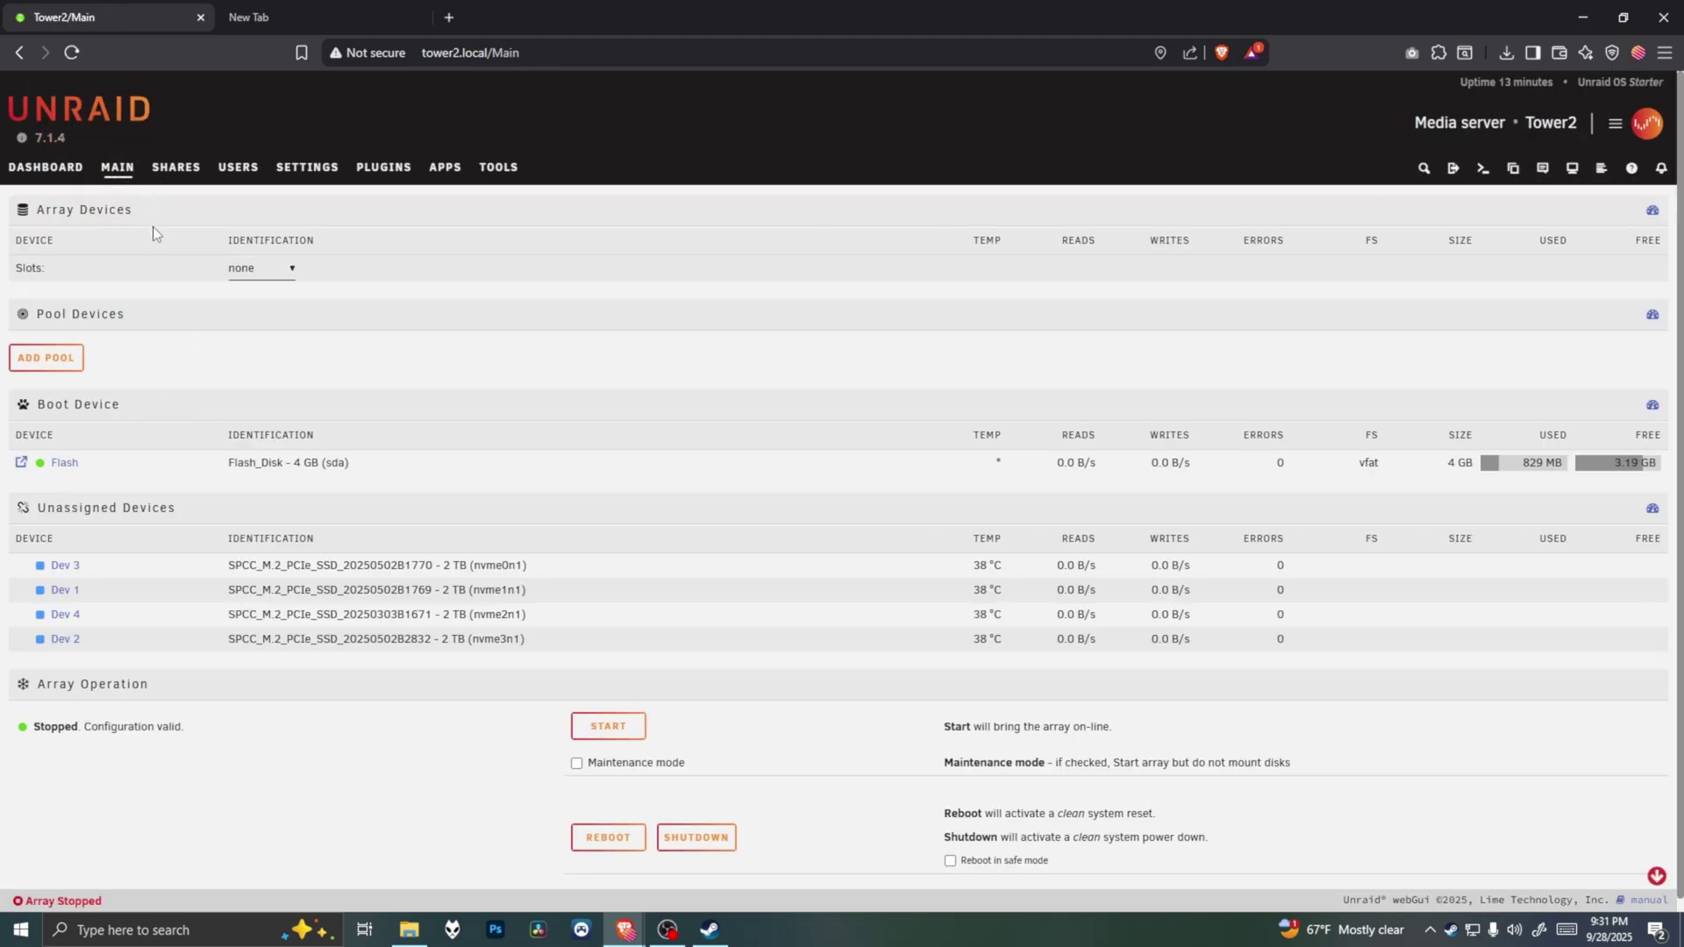
pyautogui.click(262, 274)
pyautogui.click(268, 276)
pyautogui.scroll(-1, 570, 706)
pyautogui.click(600, 713)
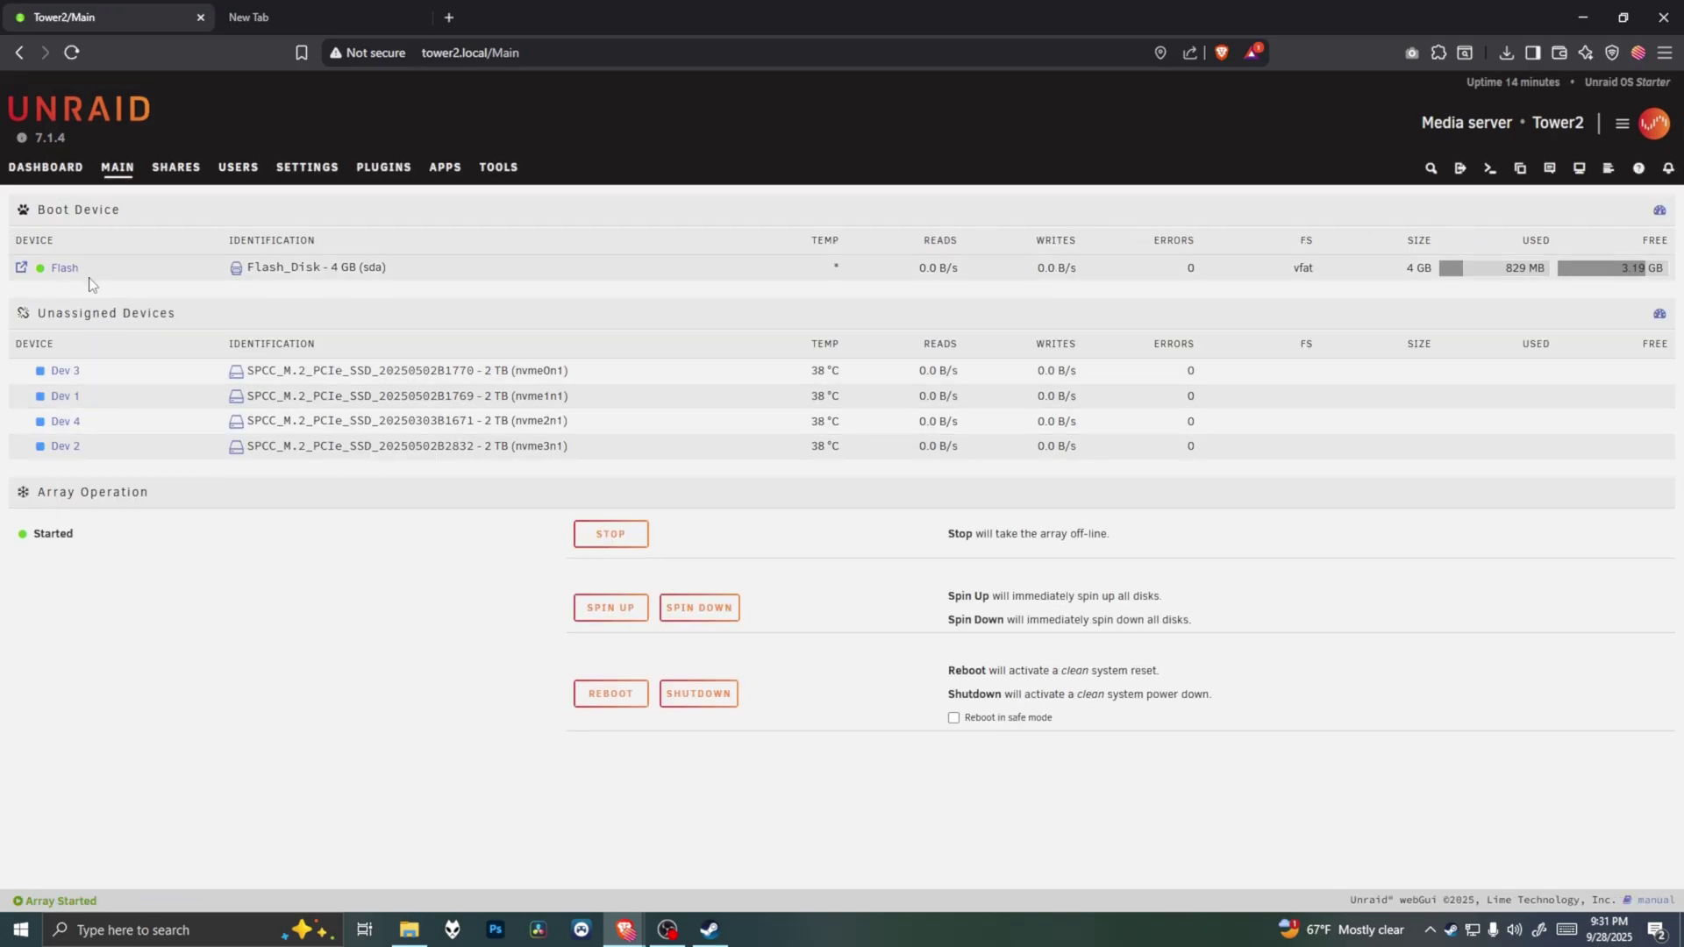
# Check the Main and Shares pages with the array running
pyautogui.click(122, 172)
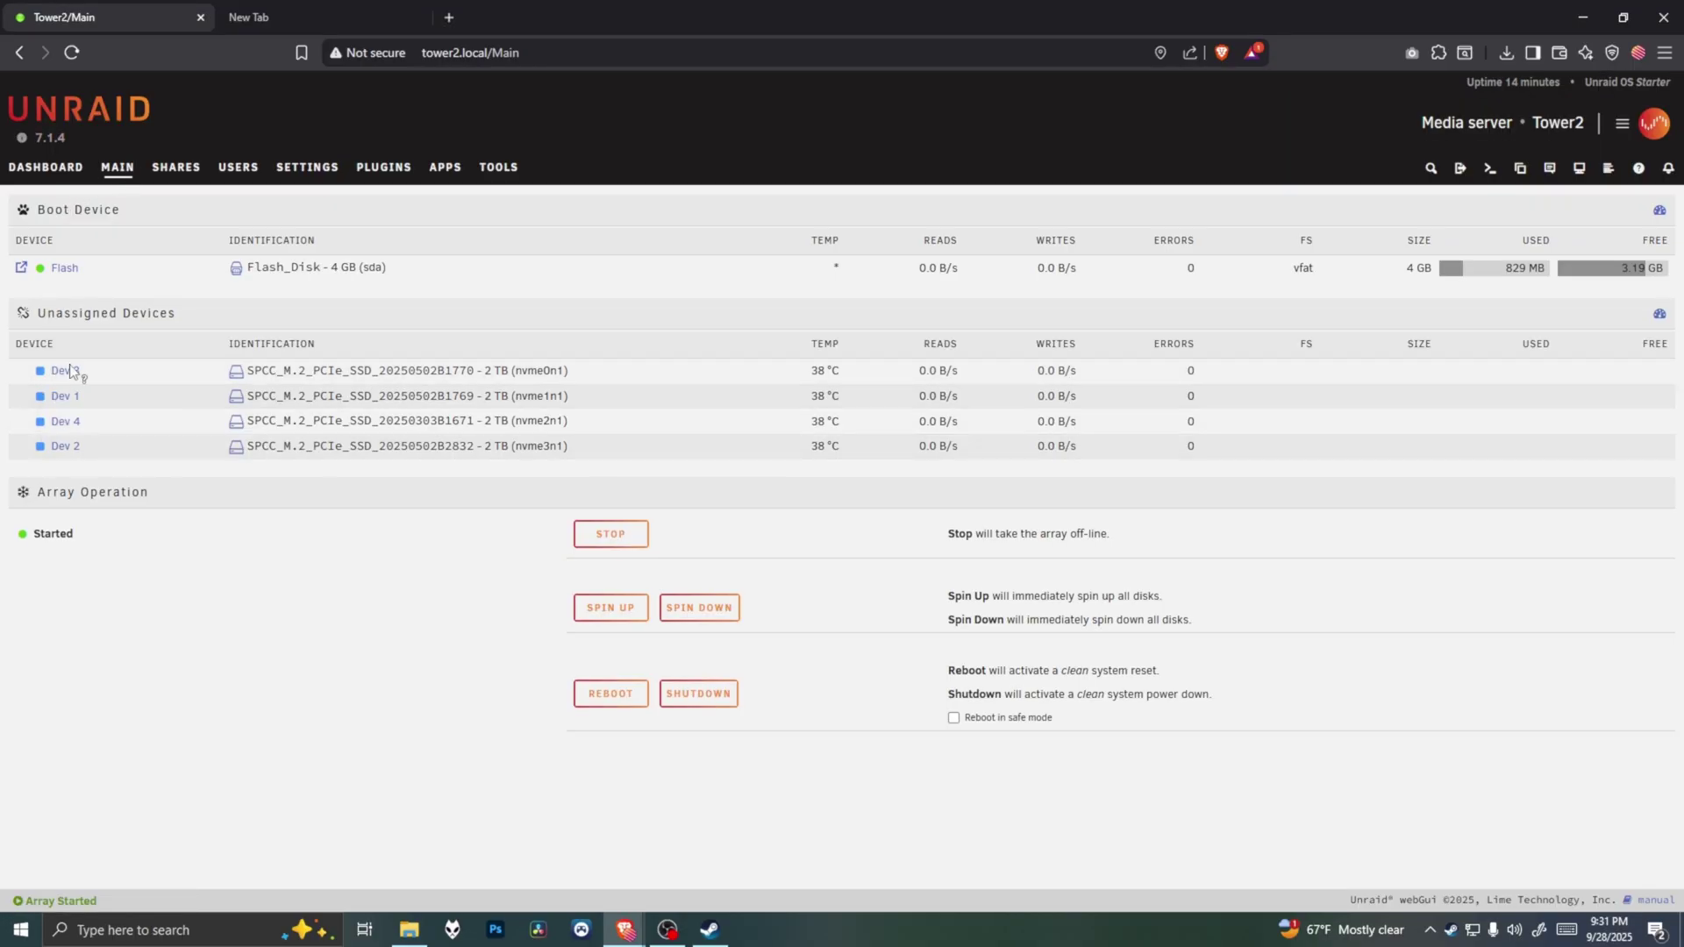
pyautogui.click(175, 185)
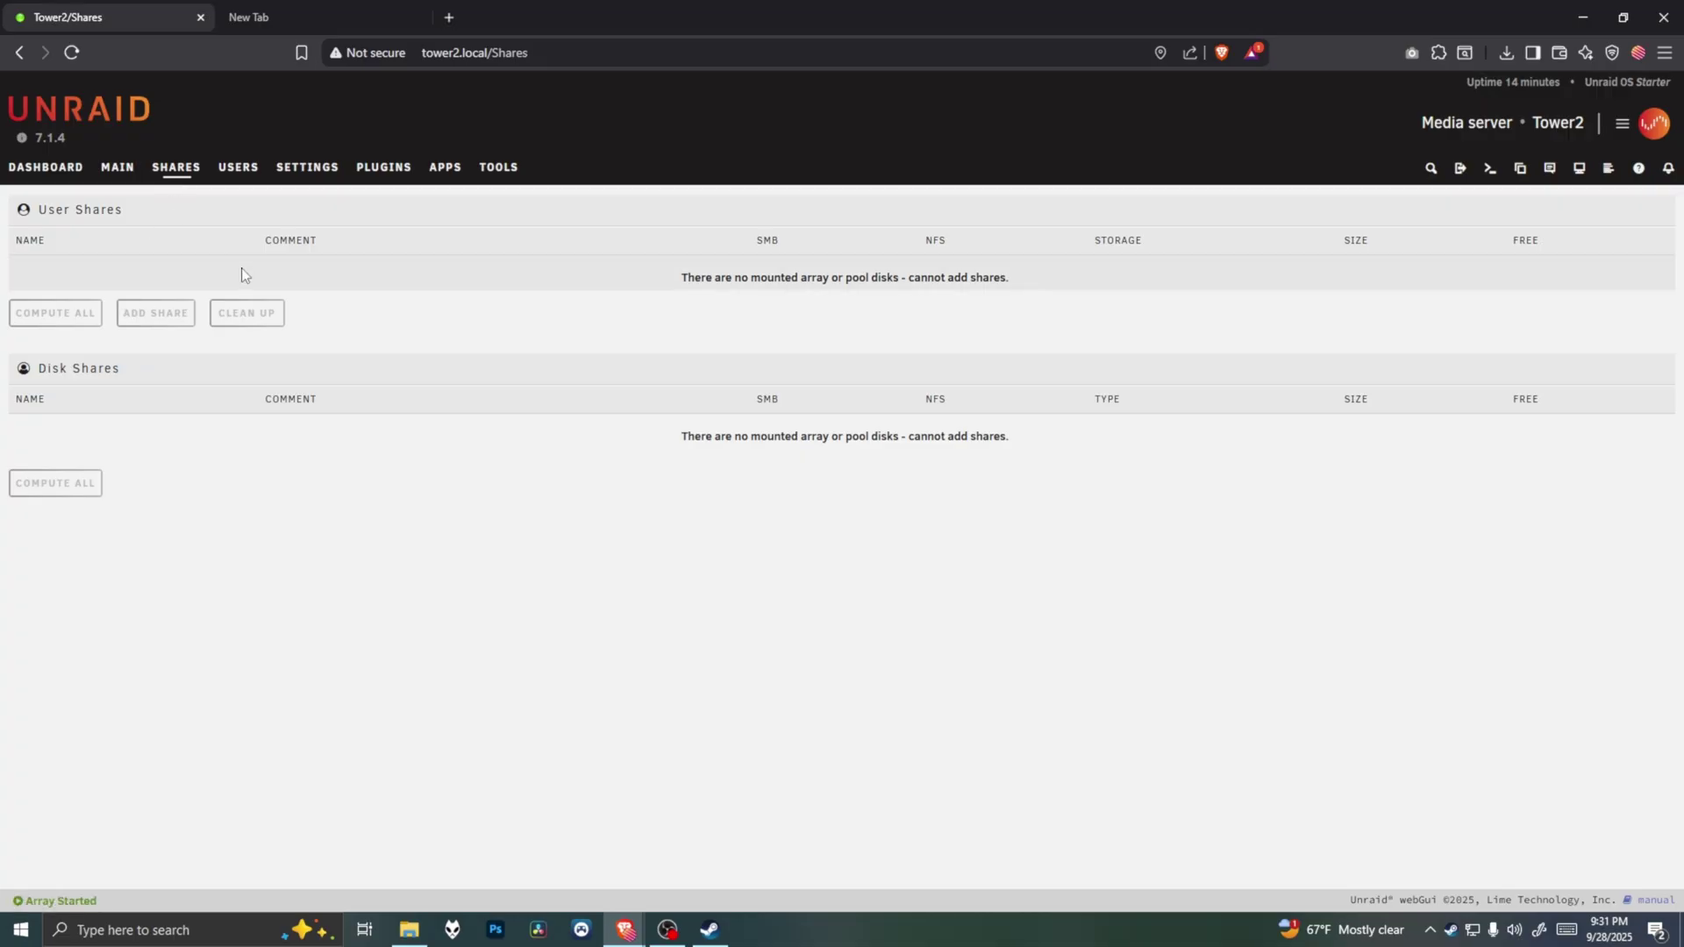
pyautogui.click(113, 173)
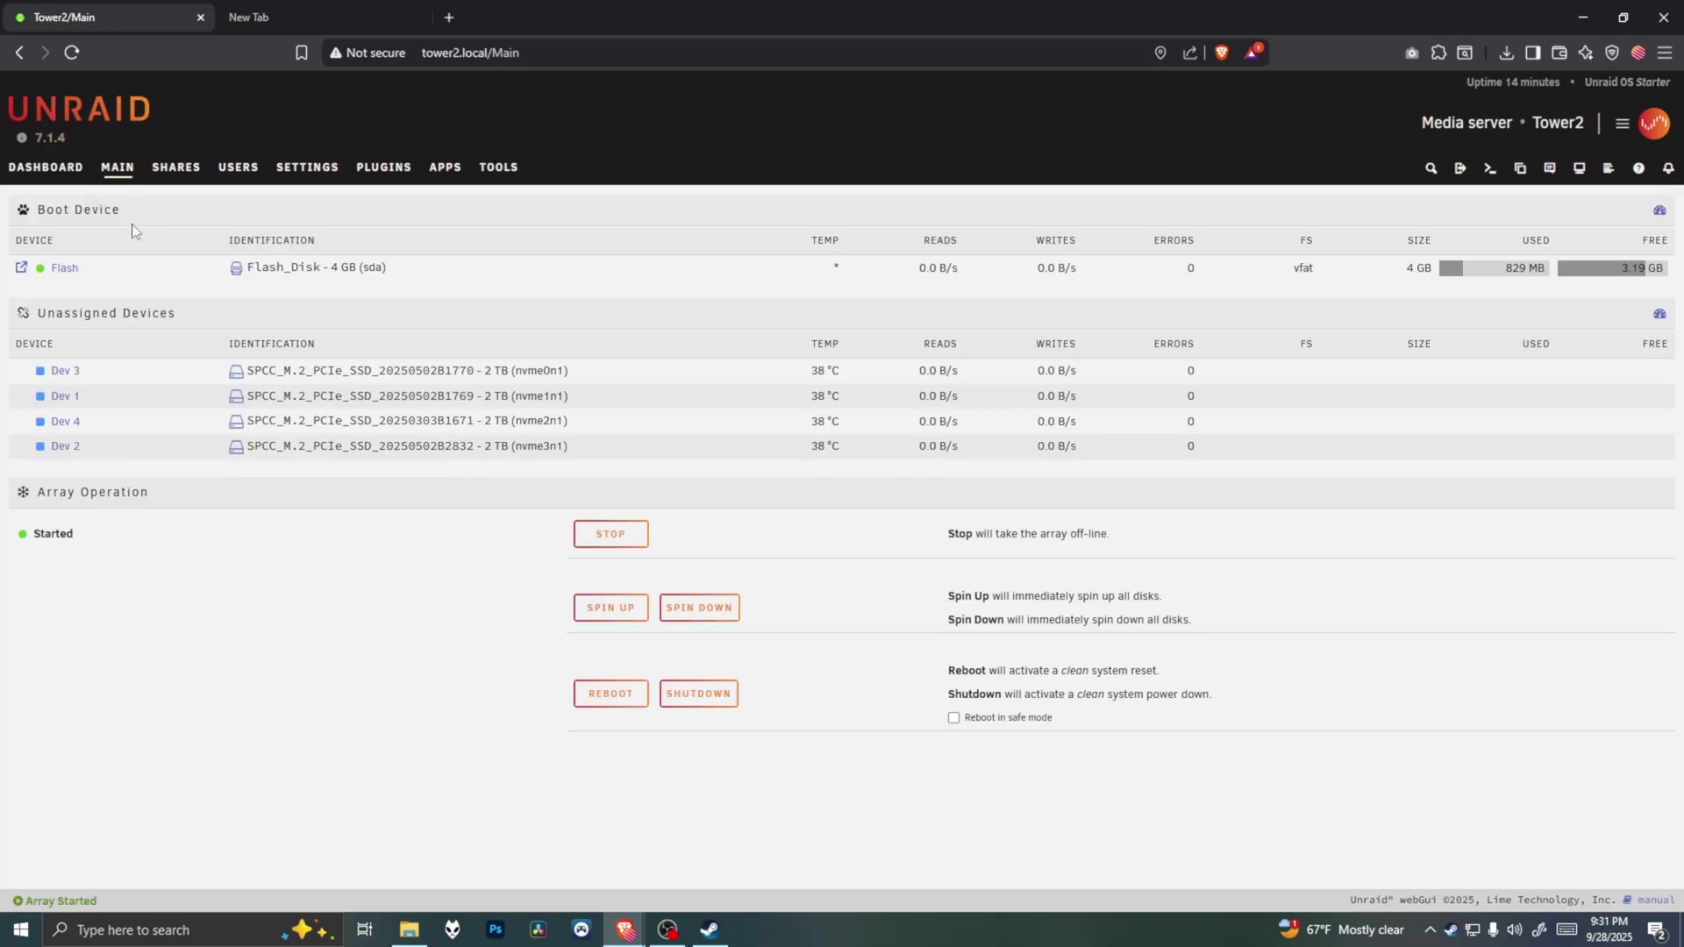
# Stop the array, begin adding a storage pool, and select its suggested name for replacement
pyautogui.click(612, 535)
pyautogui.click(790, 586)
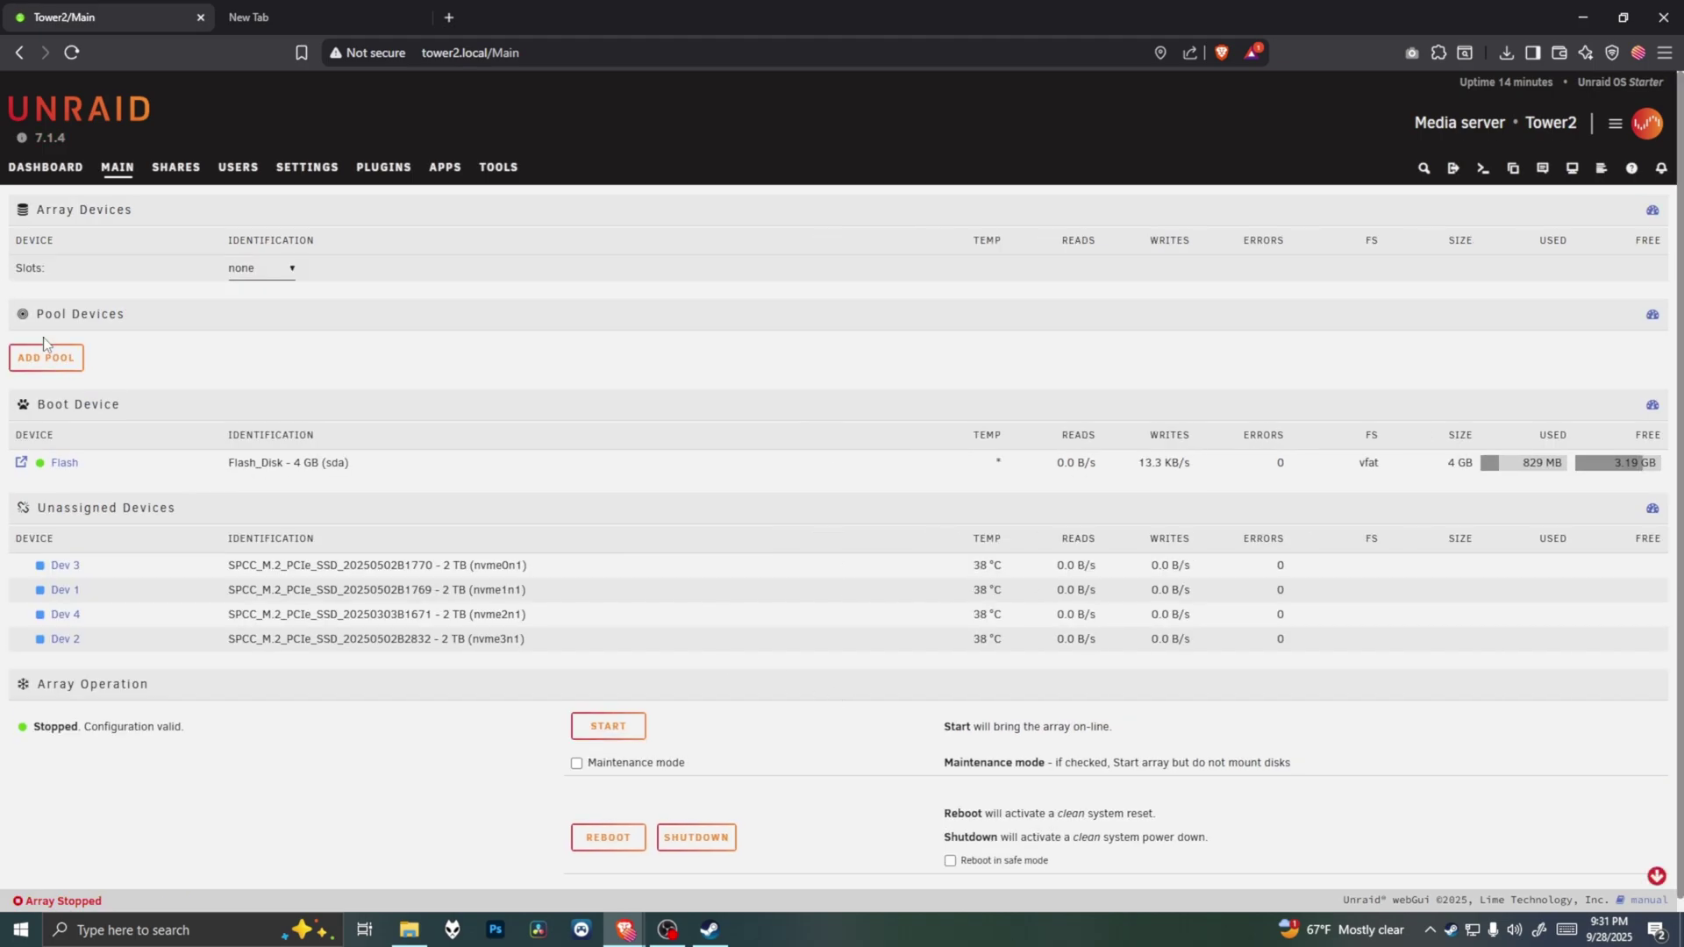
pyautogui.click(47, 354)
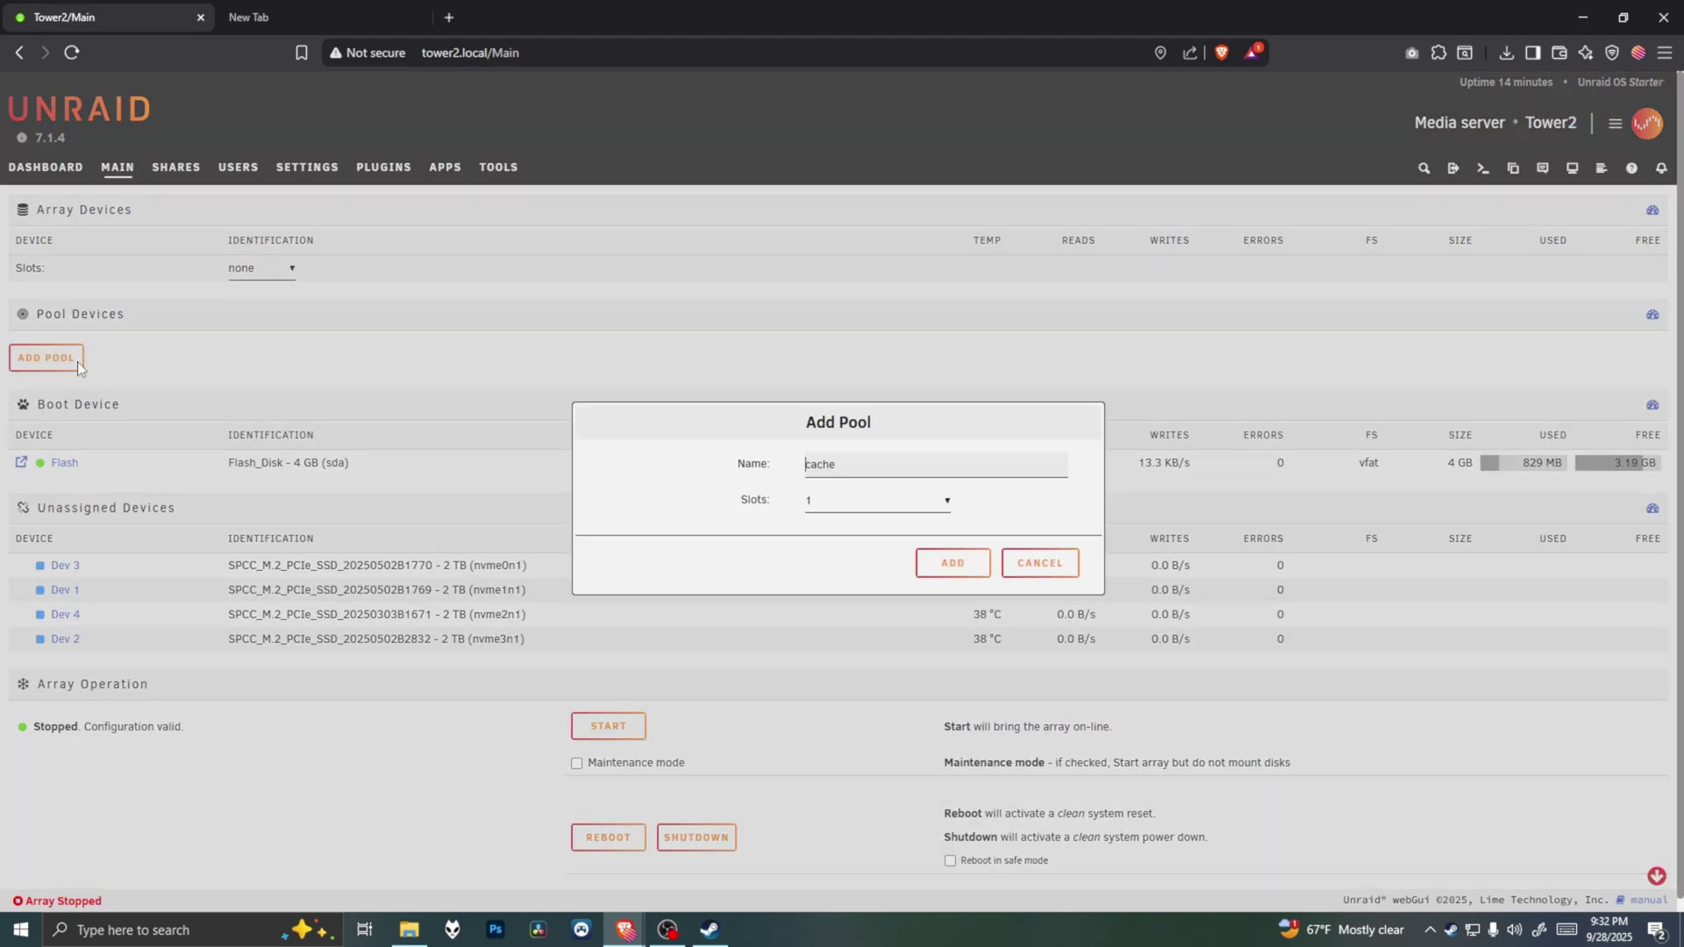
pyautogui.doubleClick(886, 470)
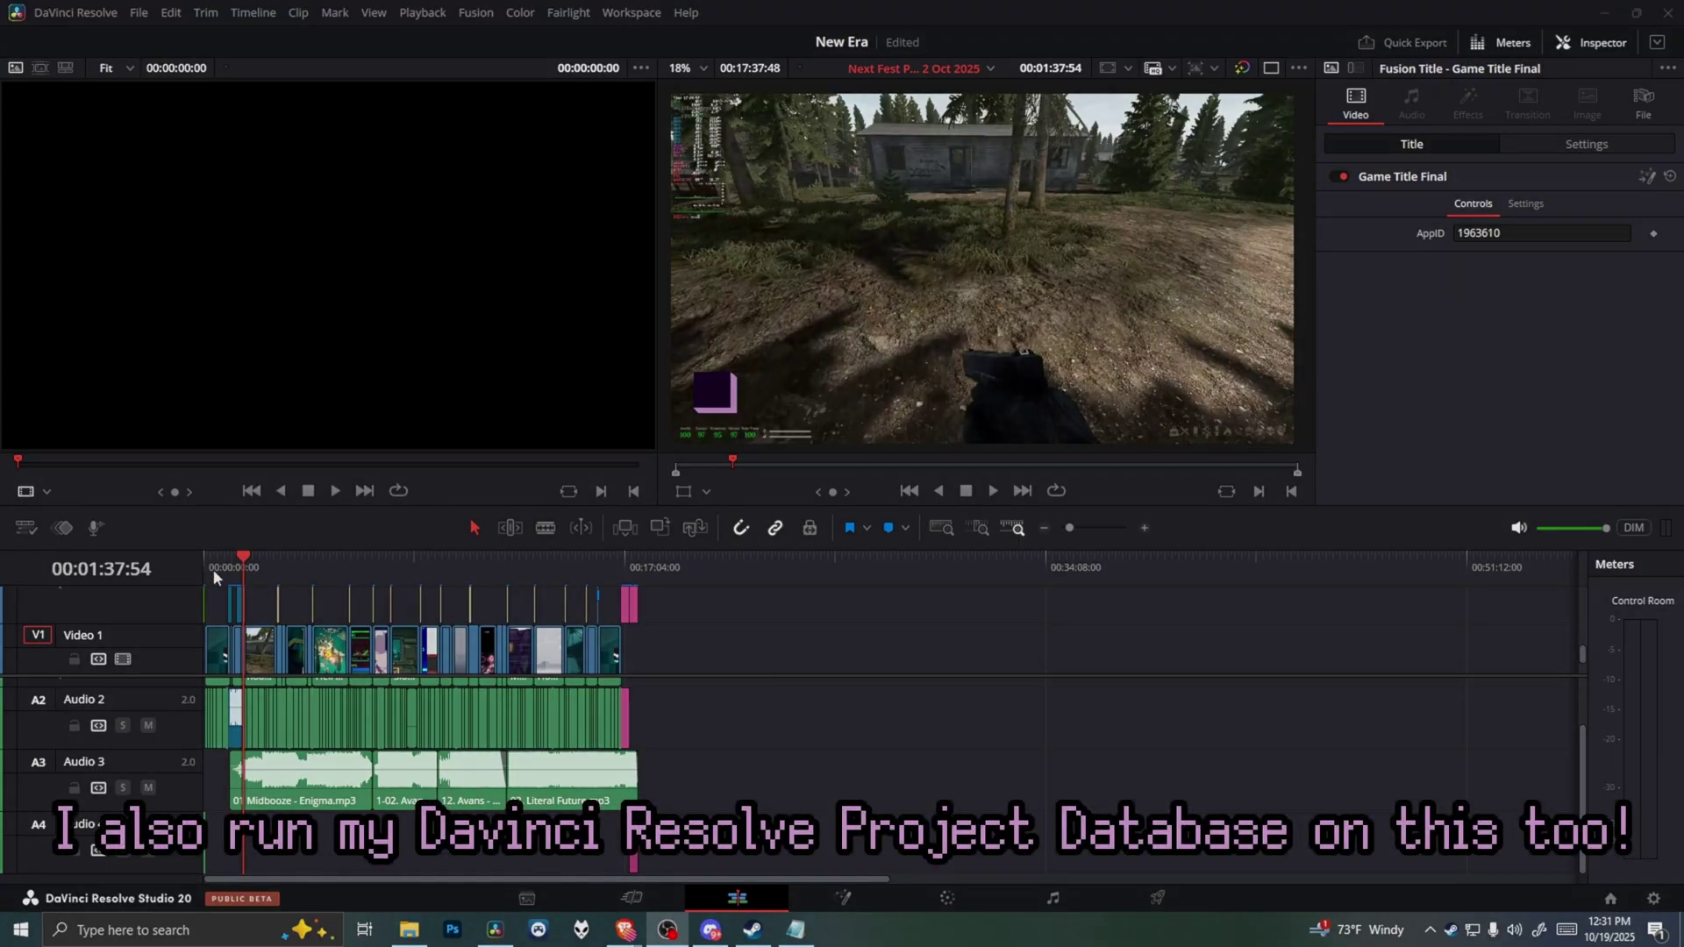
# Switch to DaVinci Resolve, scrub through the timeline of the New Era project, and enlarge its time scale
pyautogui.moveTo(214, 568); pyautogui.dragTo(331, 572)
pyautogui.moveTo(1070, 527); pyautogui.dragTo(1079, 524)
pyautogui.moveTo(728, 565); pyautogui.dragTo(993, 597)
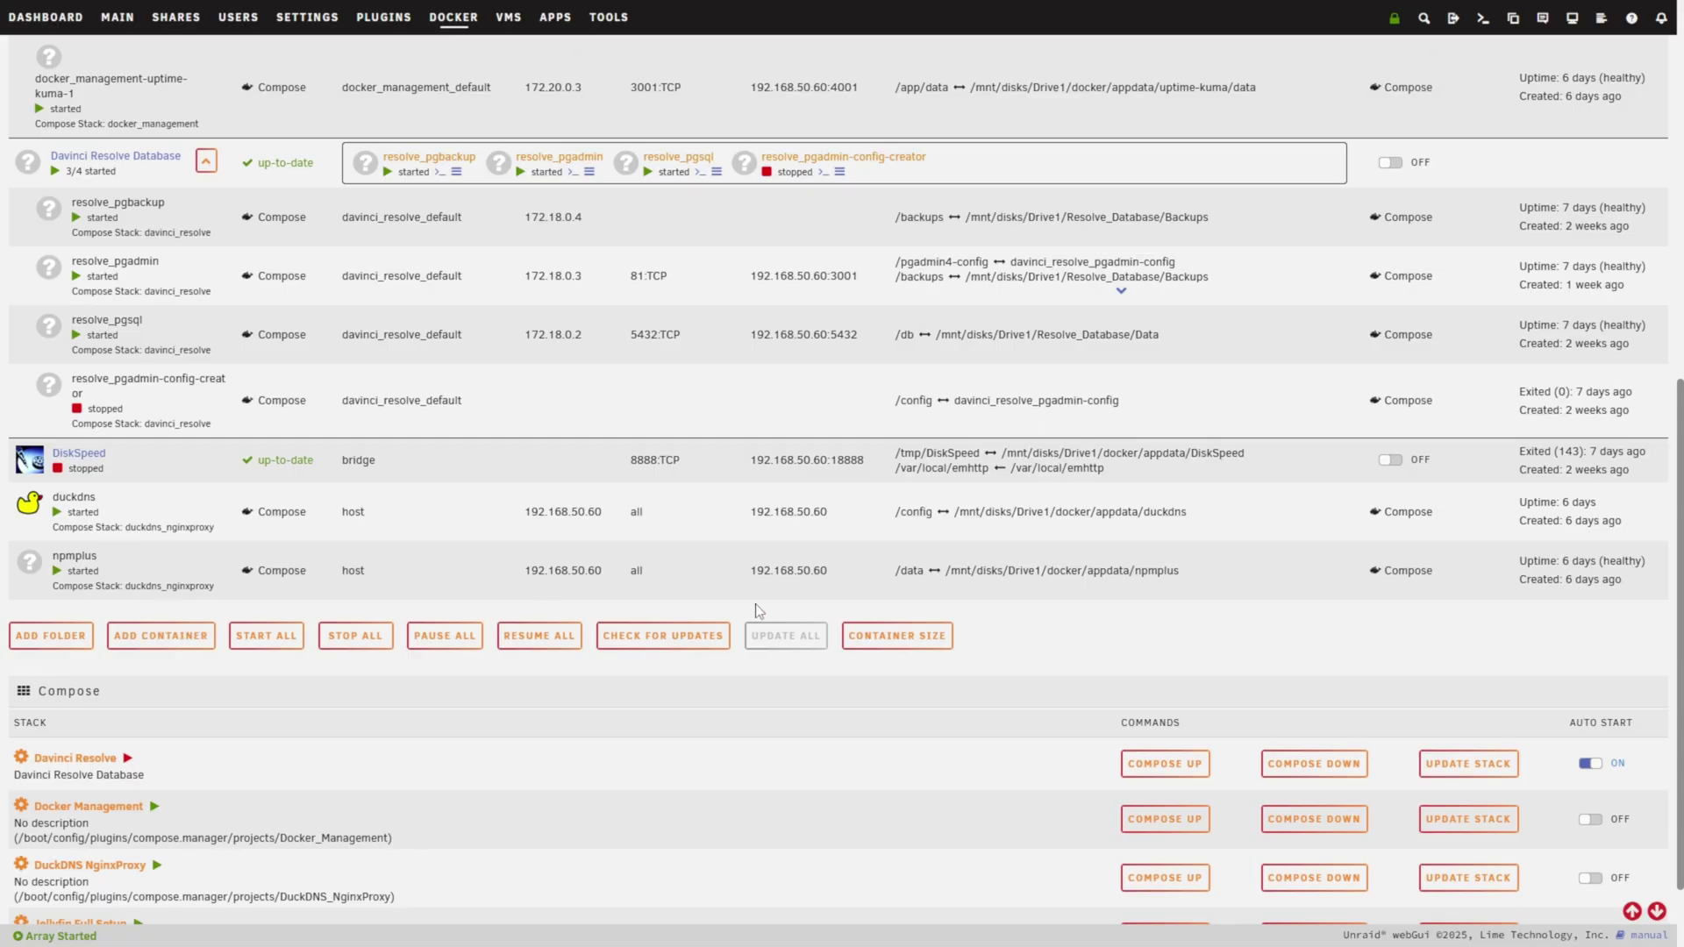
# Switch to Unraid's Docker page and review the Media Server, Docker Management and Davinci Resolve Database containers
pyautogui.scroll(5, 1038, 770)
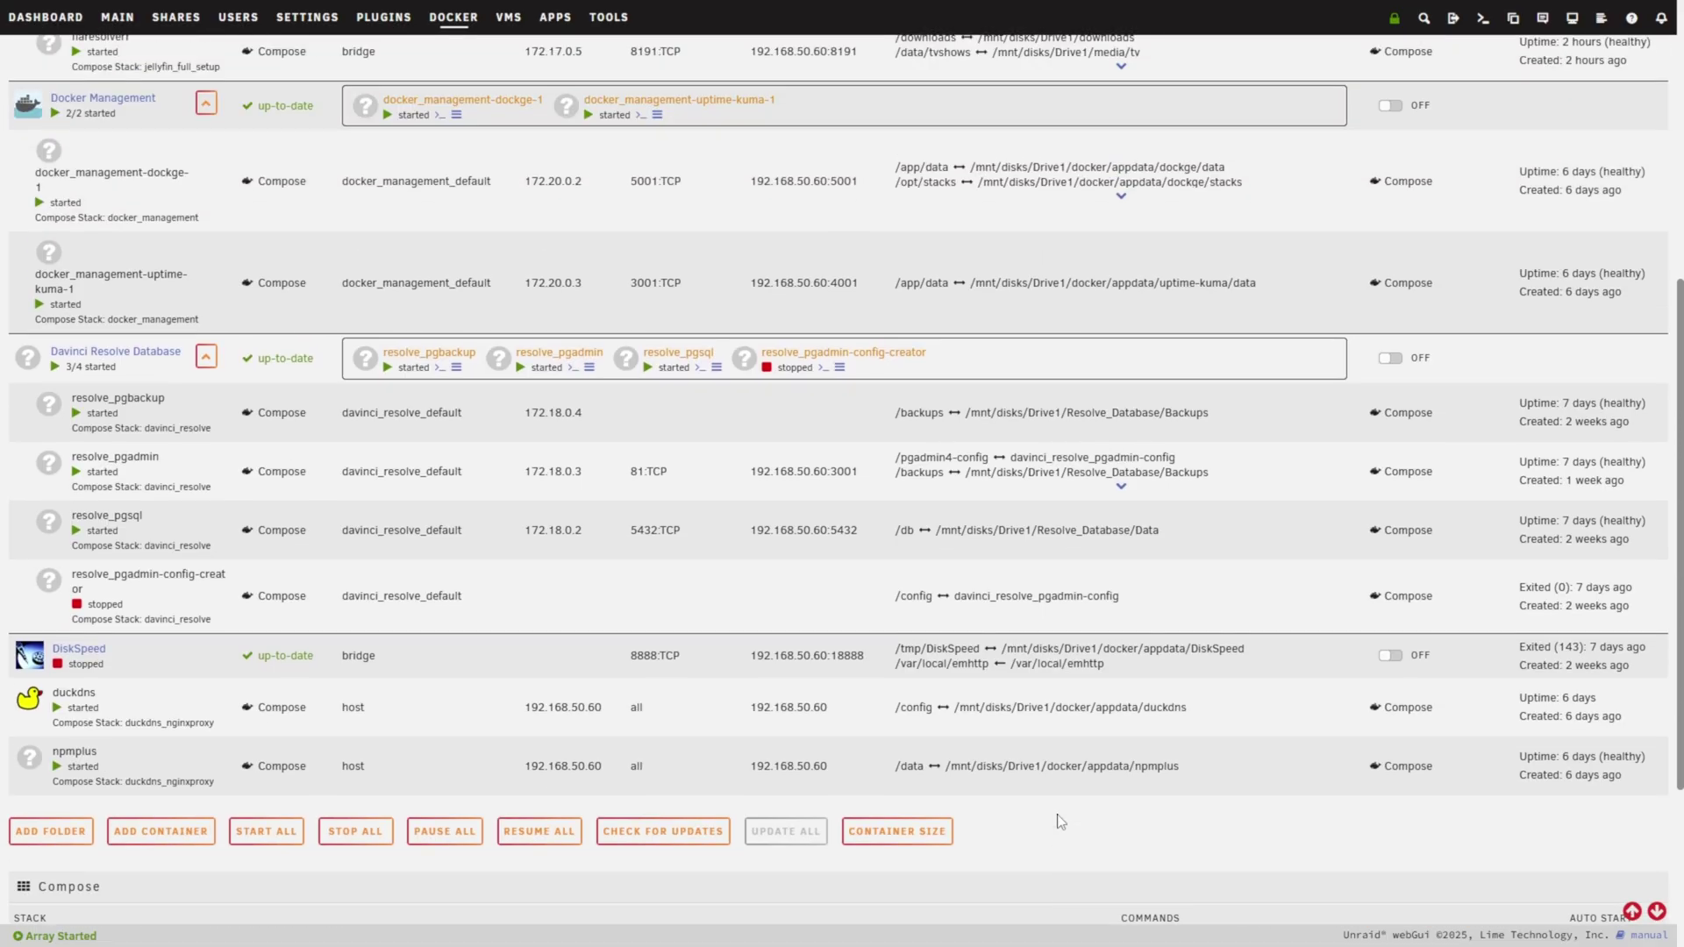
pyautogui.scroll(1, 1204, 701)
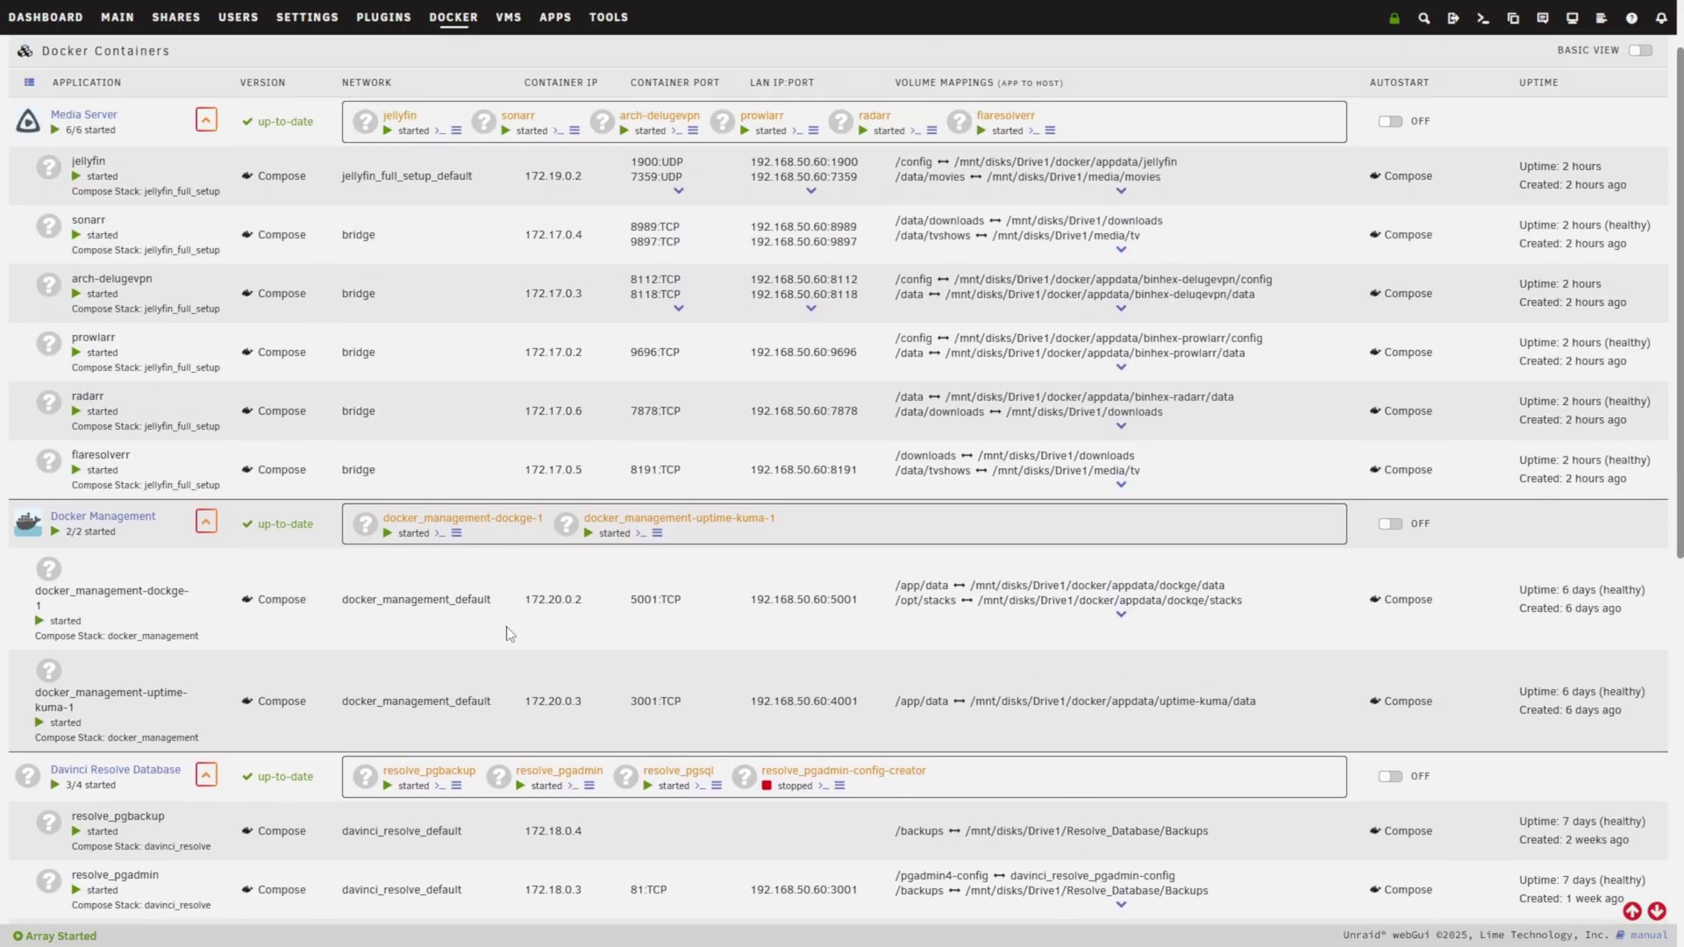
pyautogui.tripleClick(772, 701)
pyautogui.press('F11')
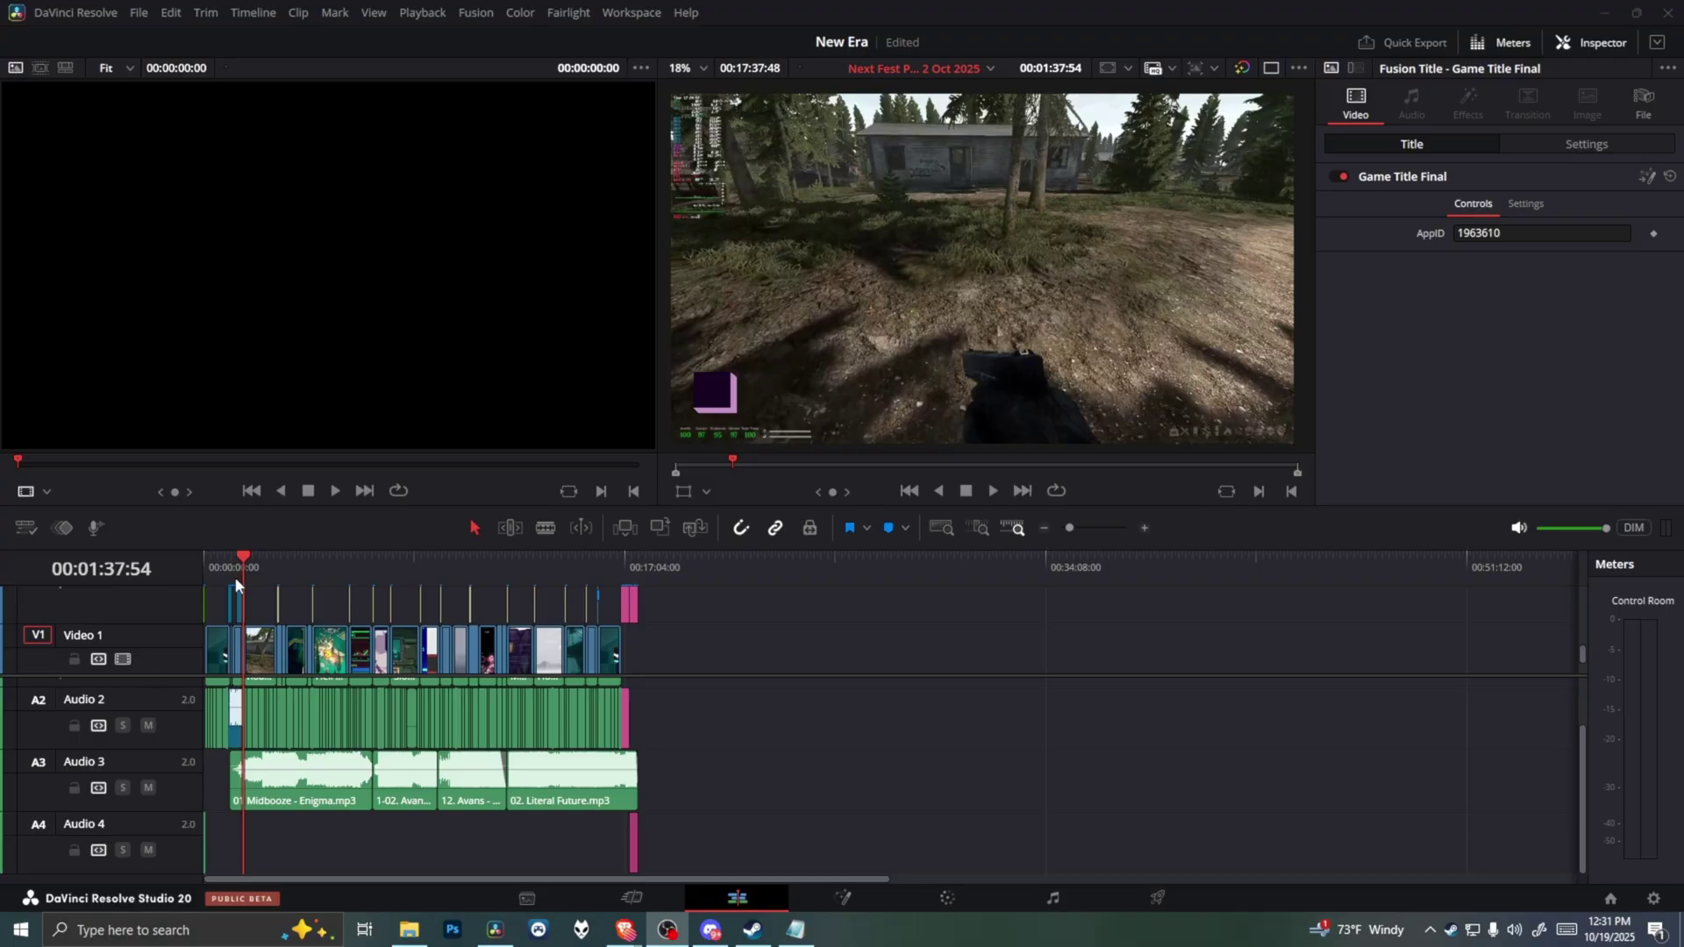
# Return to DaVinci Resolve and scrub back and forth along the timeline at a closer time scale
pyautogui.moveTo(236, 581); pyautogui.dragTo(336, 581)
pyautogui.moveTo(1056, 534)
pyautogui.mouseDown()
pyautogui.moveTo(1092, 528)
pyautogui.moveTo(1079, 528)
pyautogui.mouseUp()
pyautogui.moveTo(728, 565); pyautogui.dragTo(650, 586)
pyautogui.moveTo(680, 591); pyautogui.dragTo(998, 595)
pyautogui.click(968, 70)
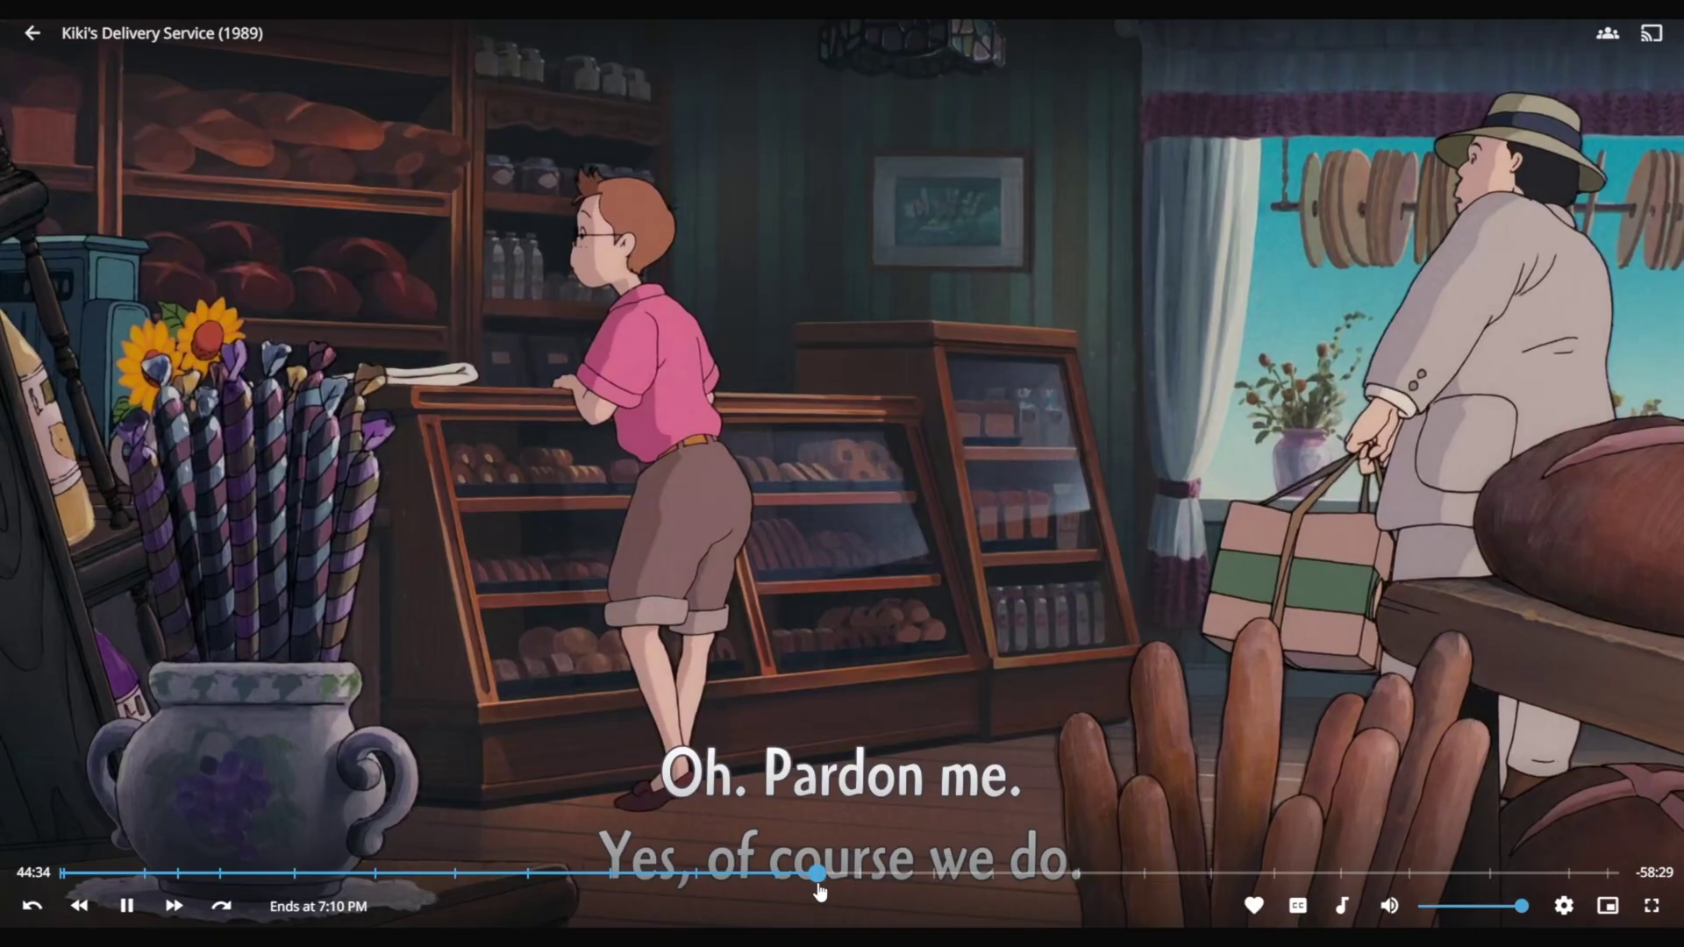
# Skip ahead in the media server's playback of Kiki's Delivery Service
pyautogui.click(902, 877)
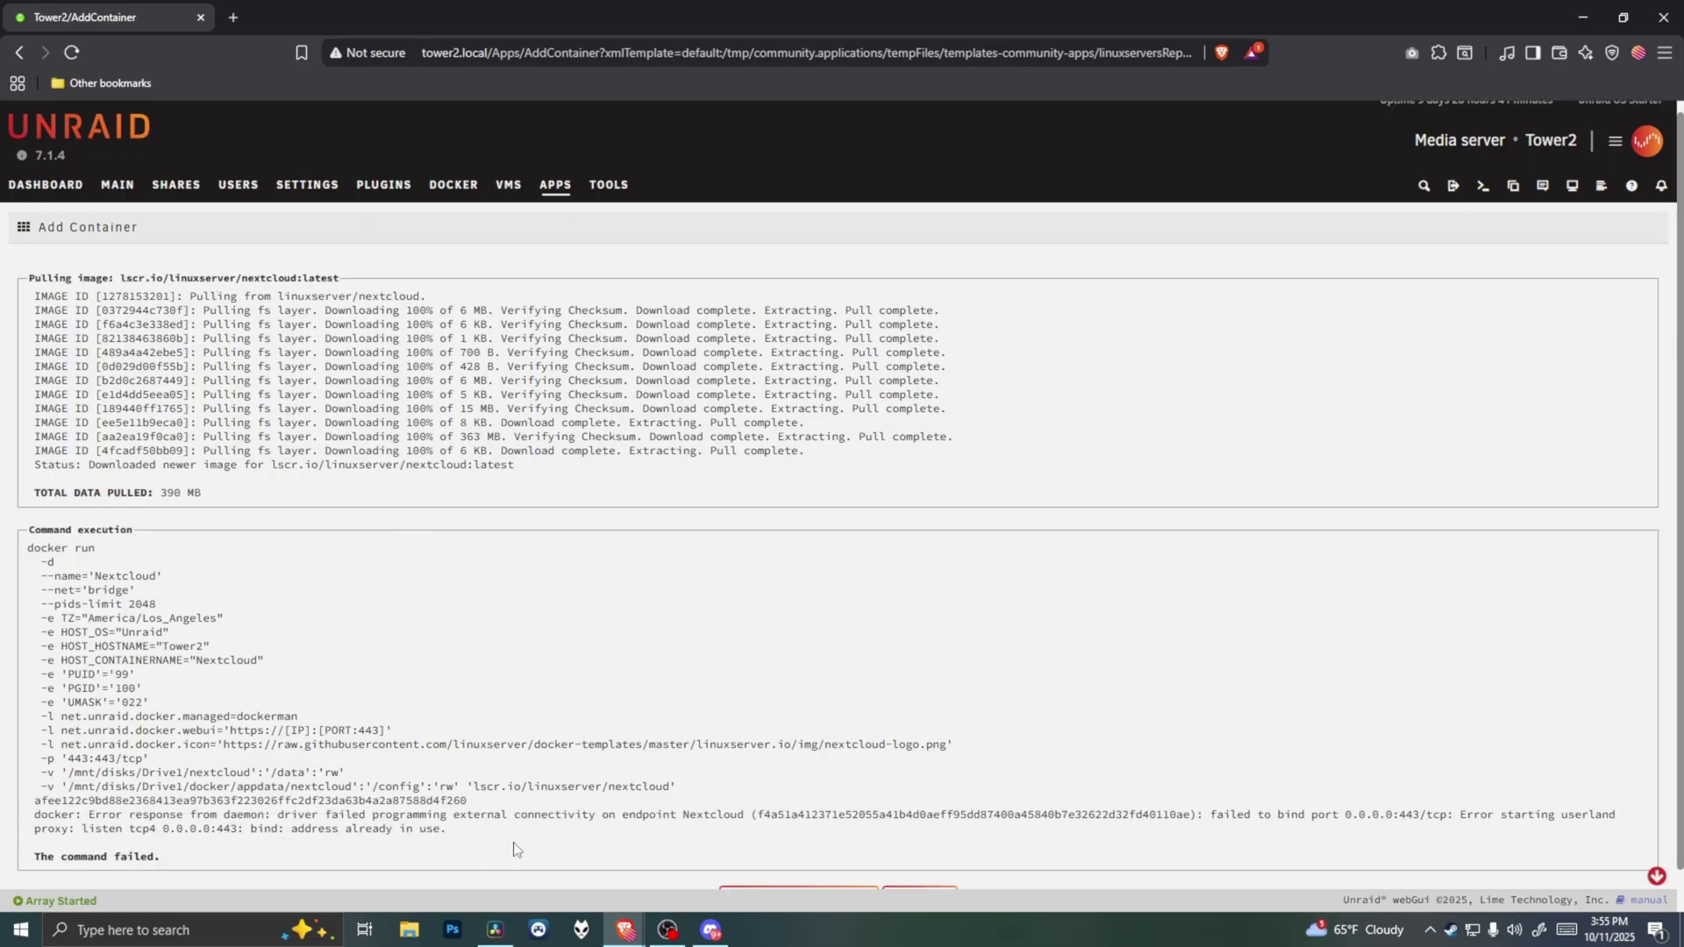
# Read through the Nextcloud container's image pull and command output in Unraid, and finish the installation page
pyautogui.moveTo(529, 840); pyautogui.dragTo(347, 602)
pyautogui.click(347, 602)
pyautogui.scroll(-1, 1433, 820)
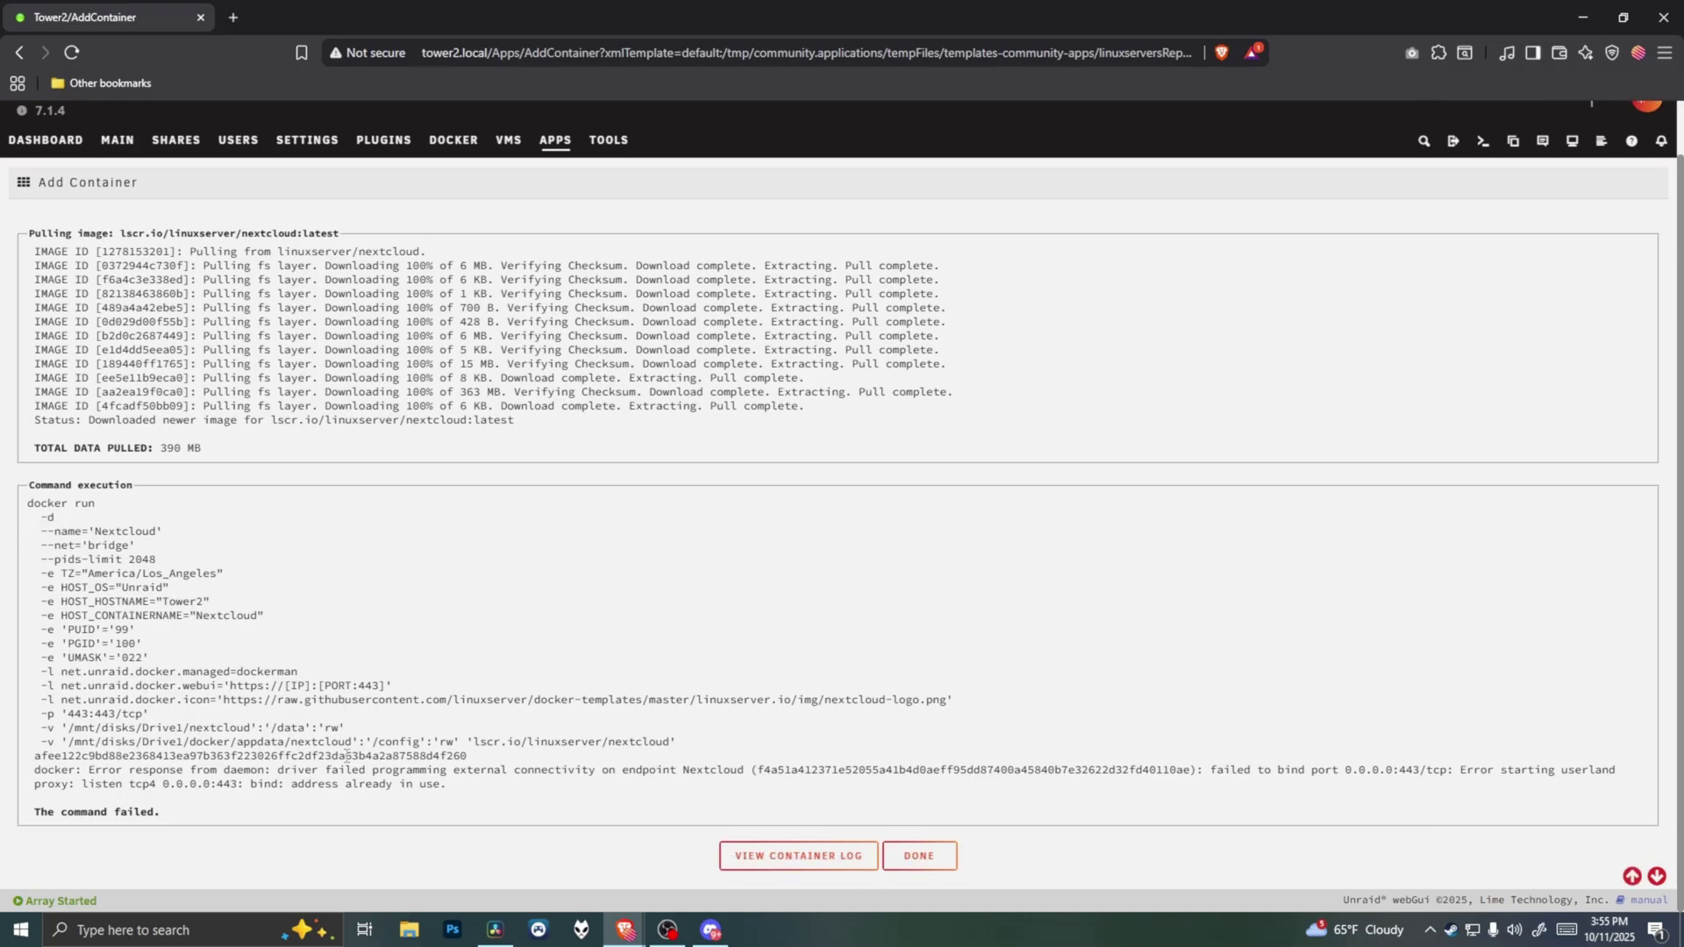
pyautogui.click(920, 855)
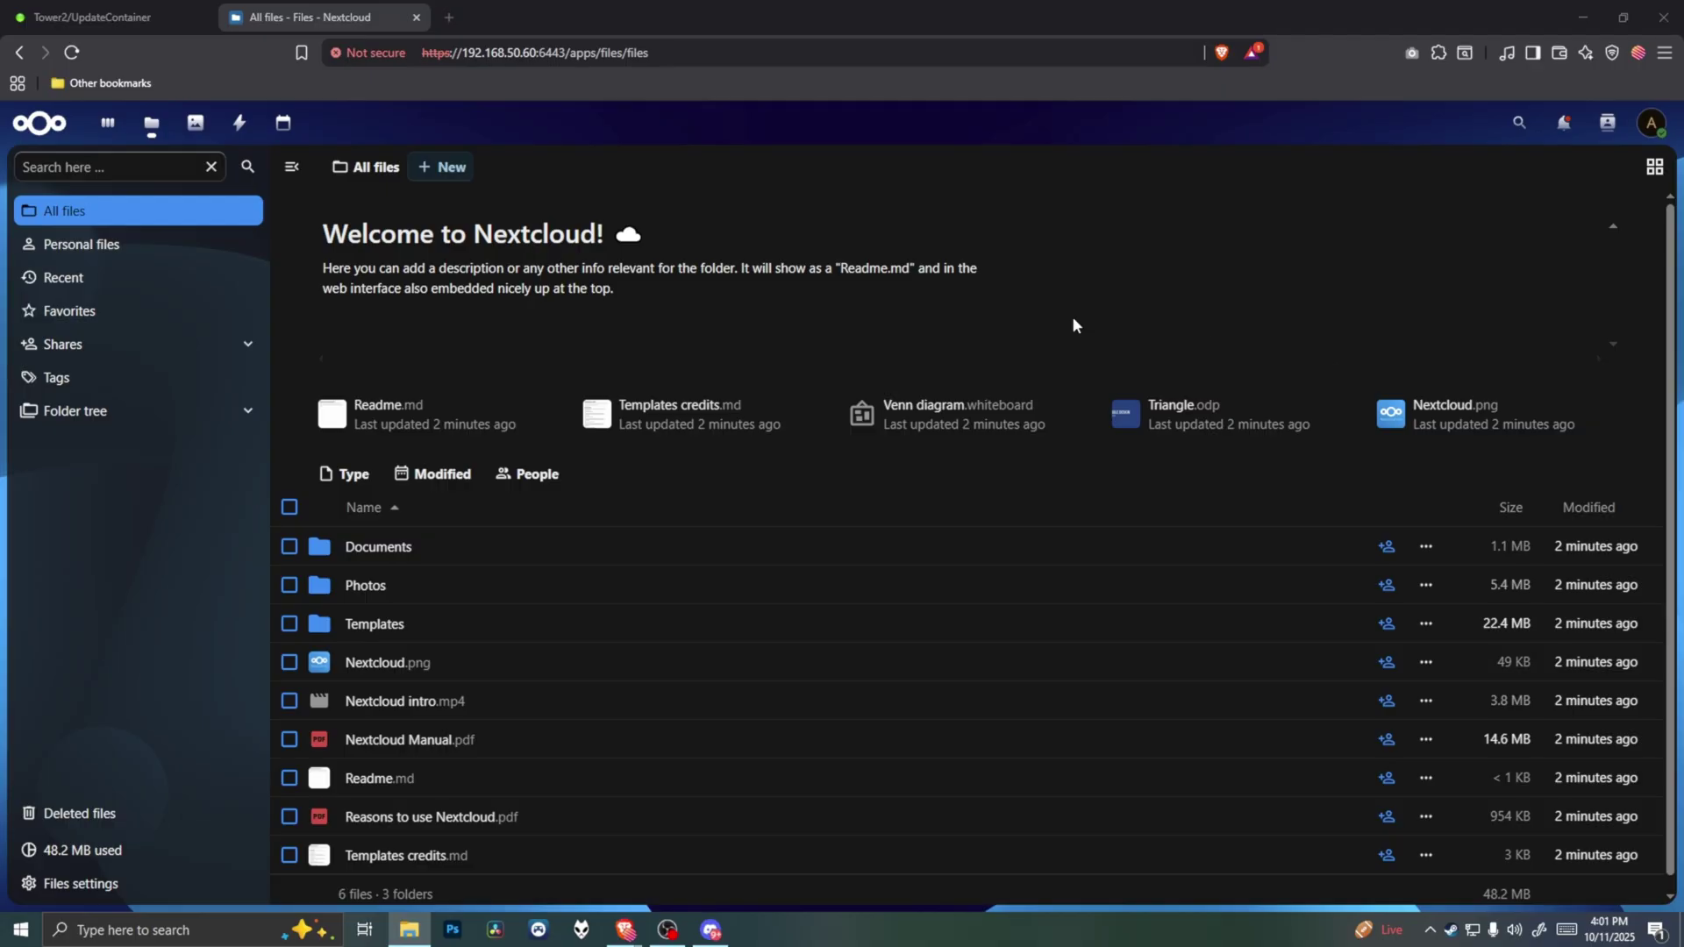
# Look through Nextcloud's file list and its options for uploading or creating items, without choosing one
pyautogui.scroll(-1, 466, 564)
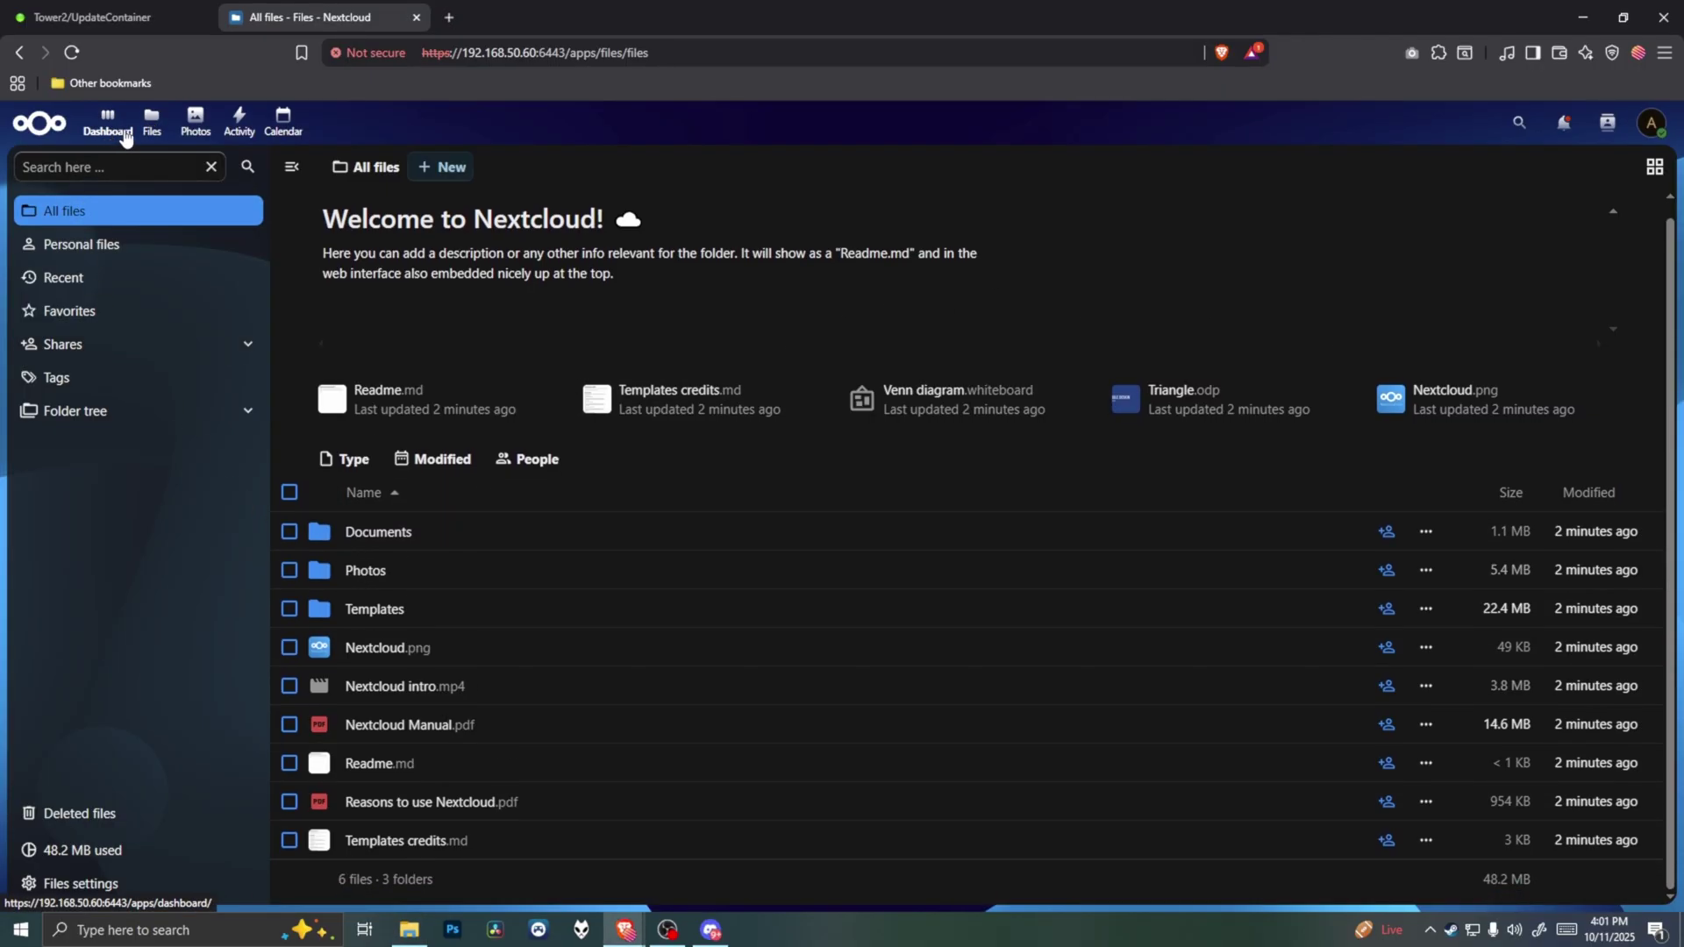
pyautogui.click(457, 172)
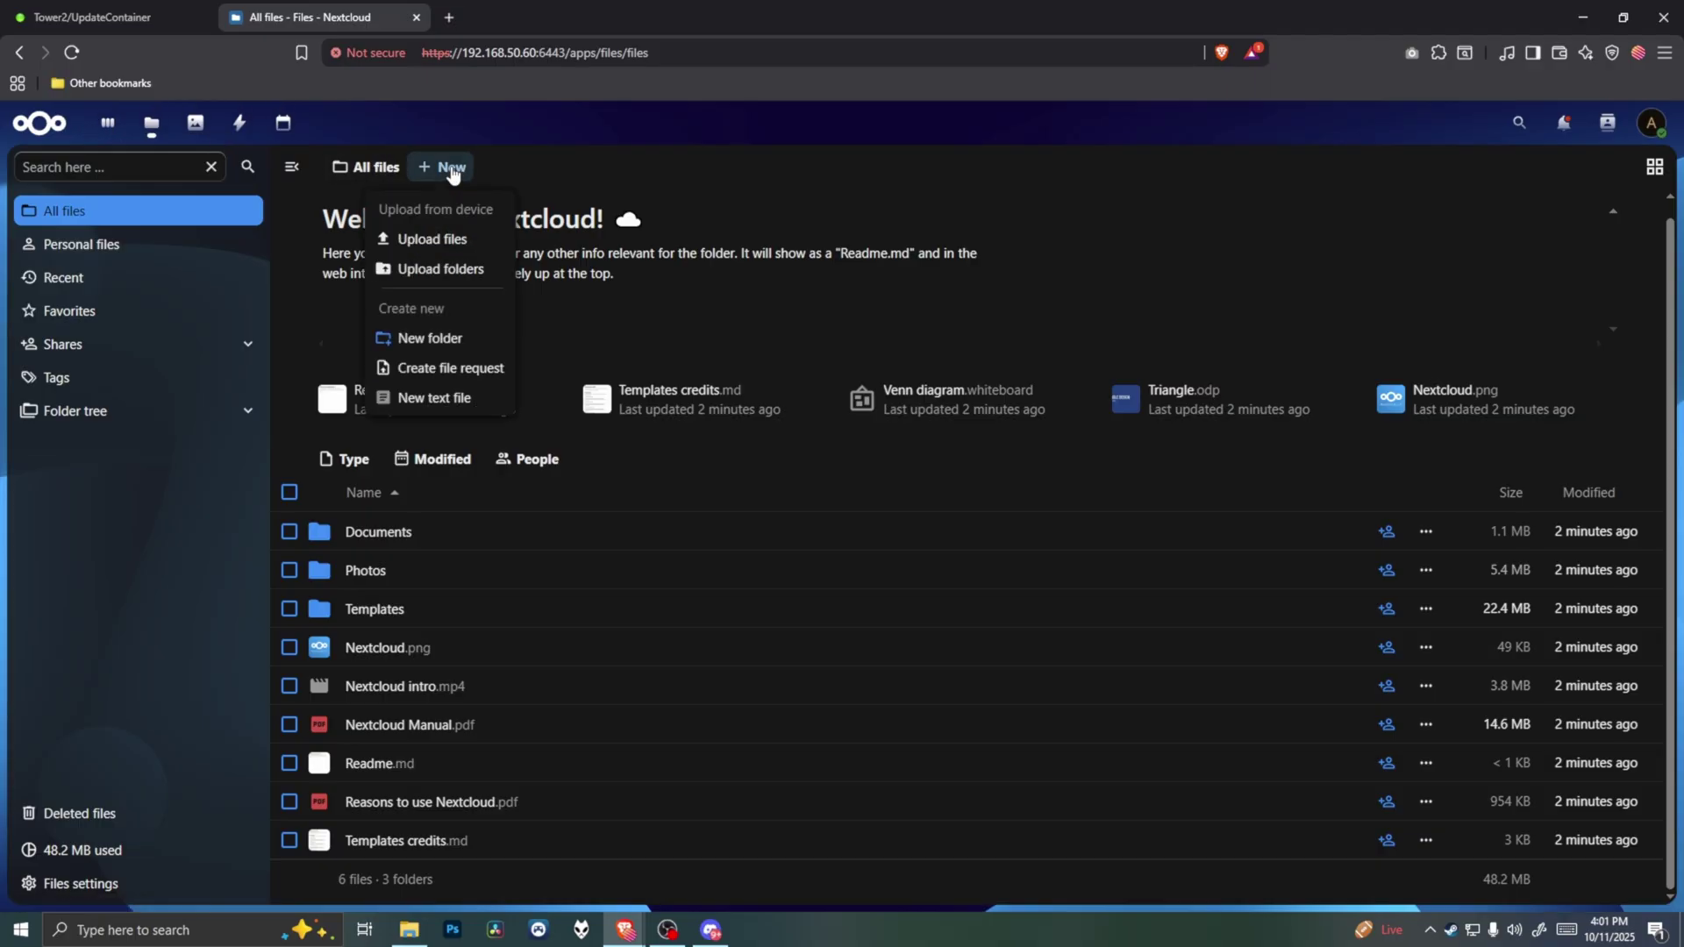
pyautogui.click(881, 213)
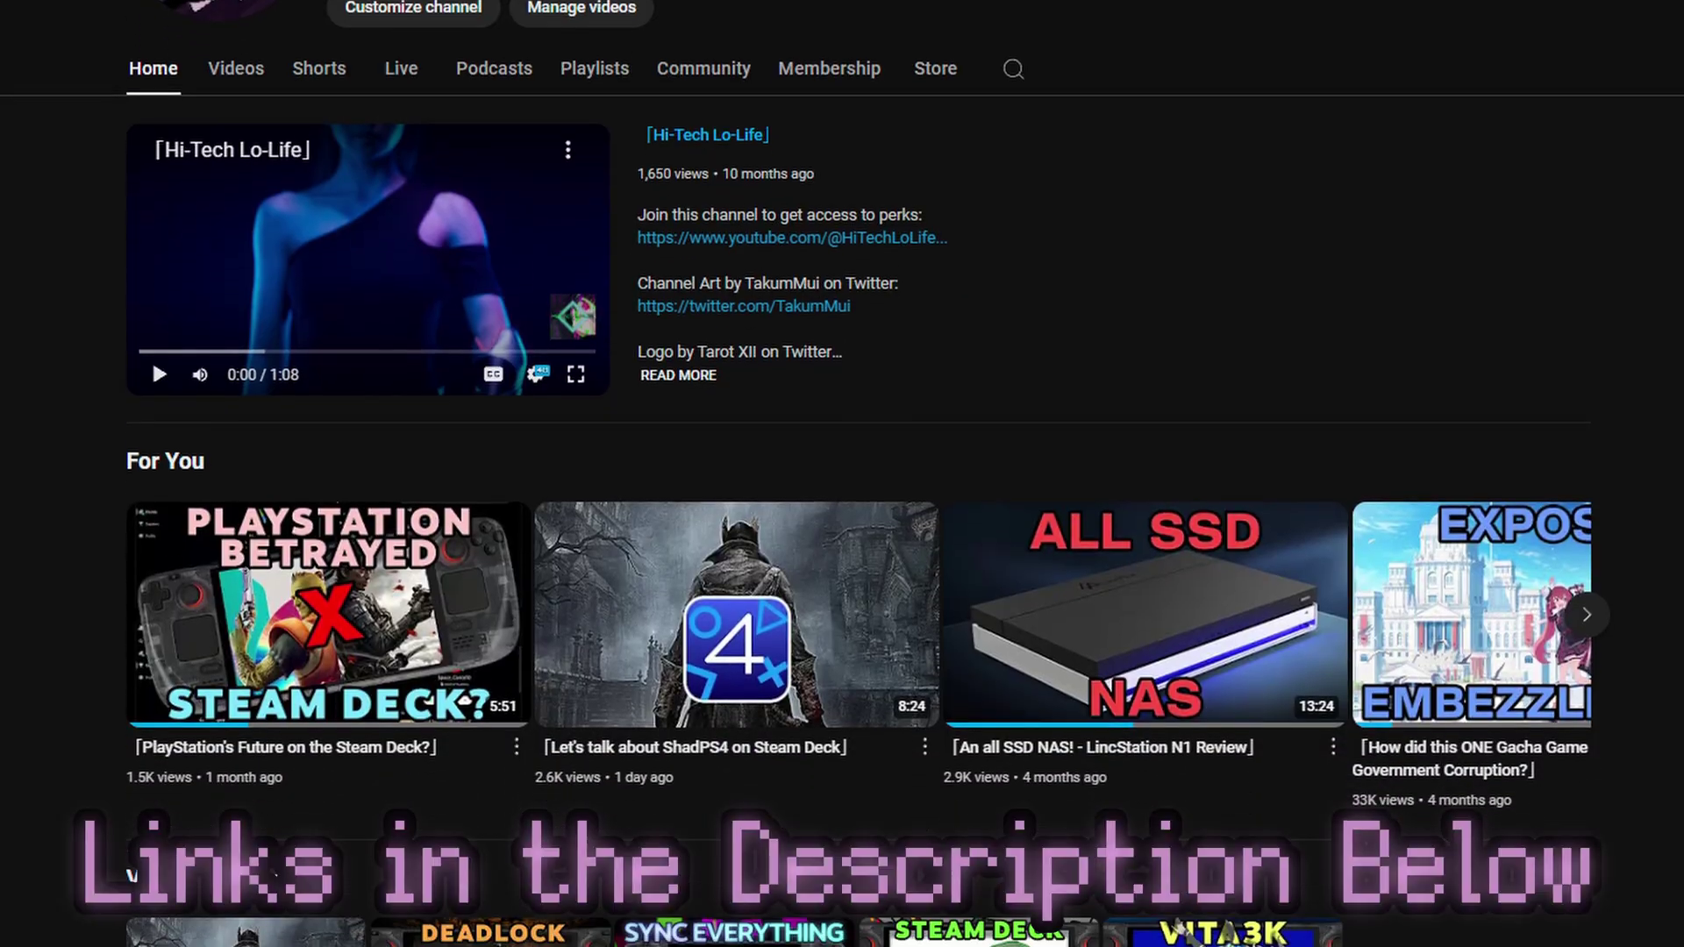
# Browse the videos, Steam Deck playlists, reviews and podcast sections on the Hi-Tech Lo-Life YouTube channel's home page
pyautogui.scroll(-4, 843, 474)
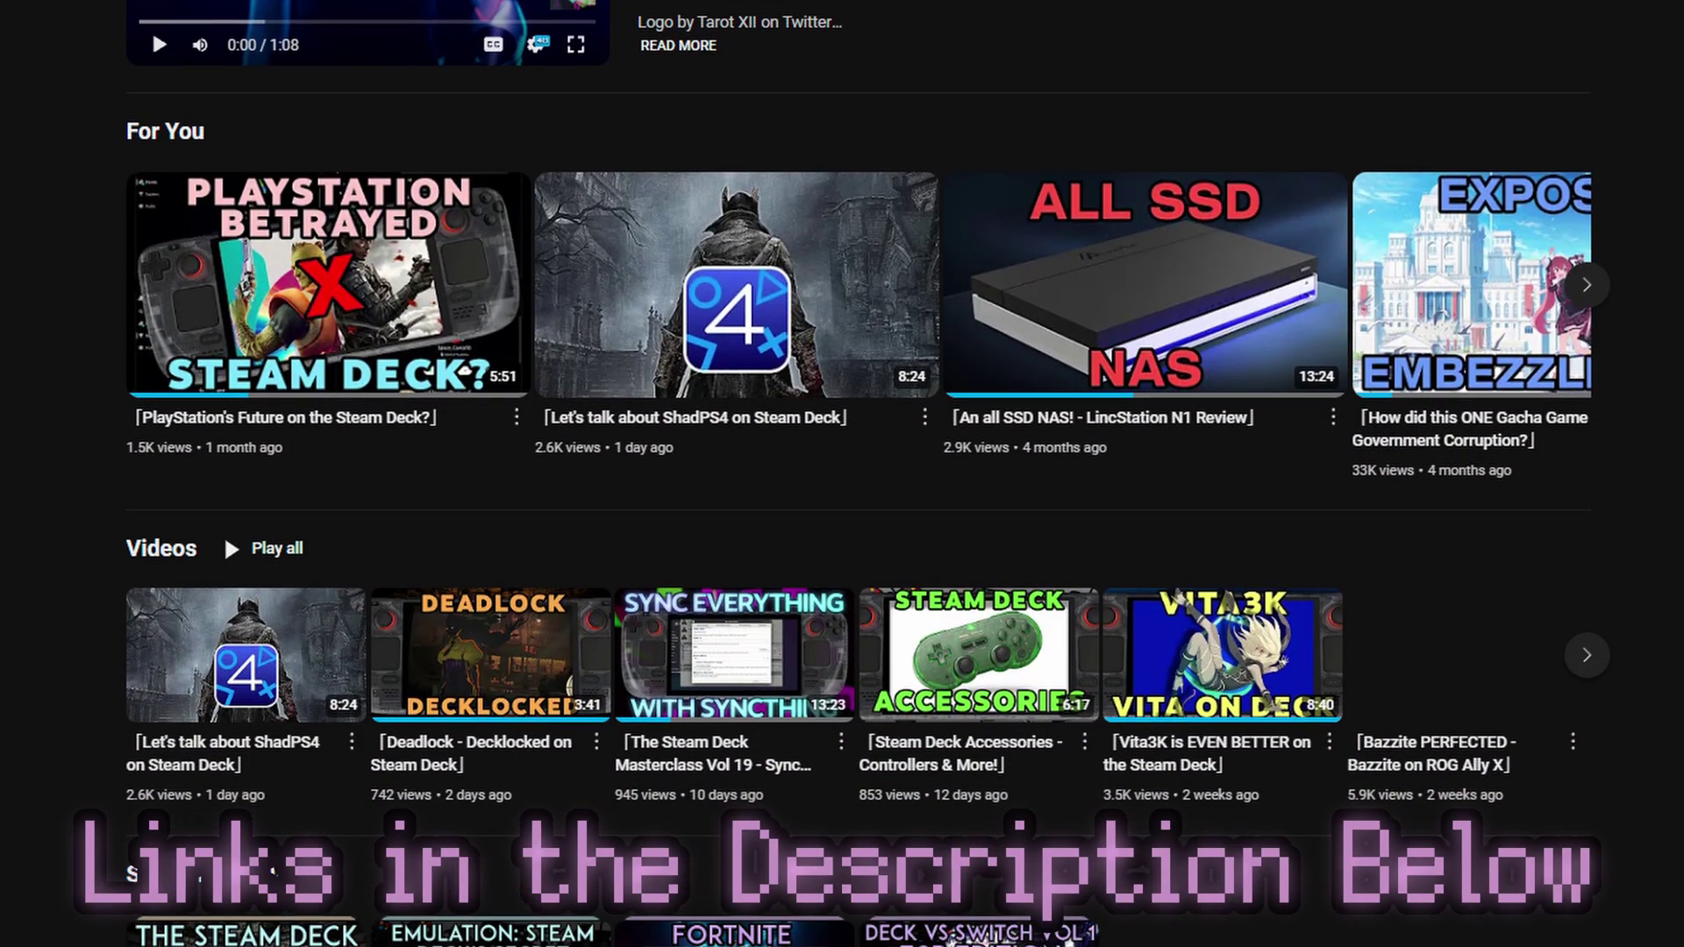
pyautogui.scroll(-4, 842, 473)
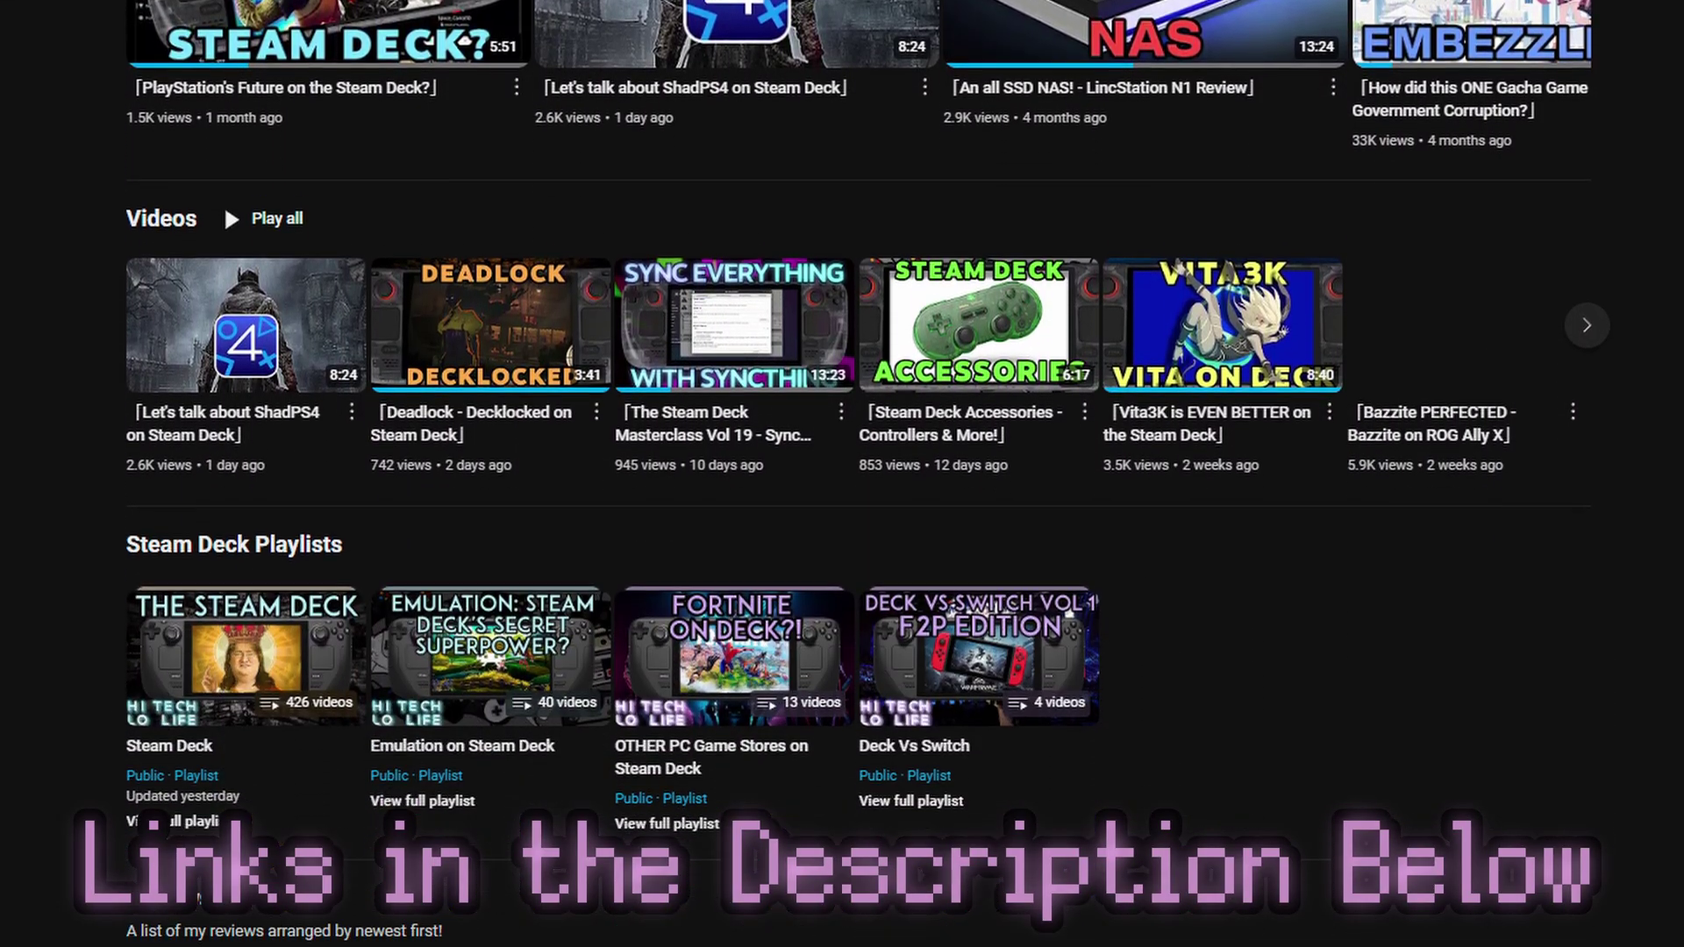
pyautogui.scroll(-4, 842, 474)
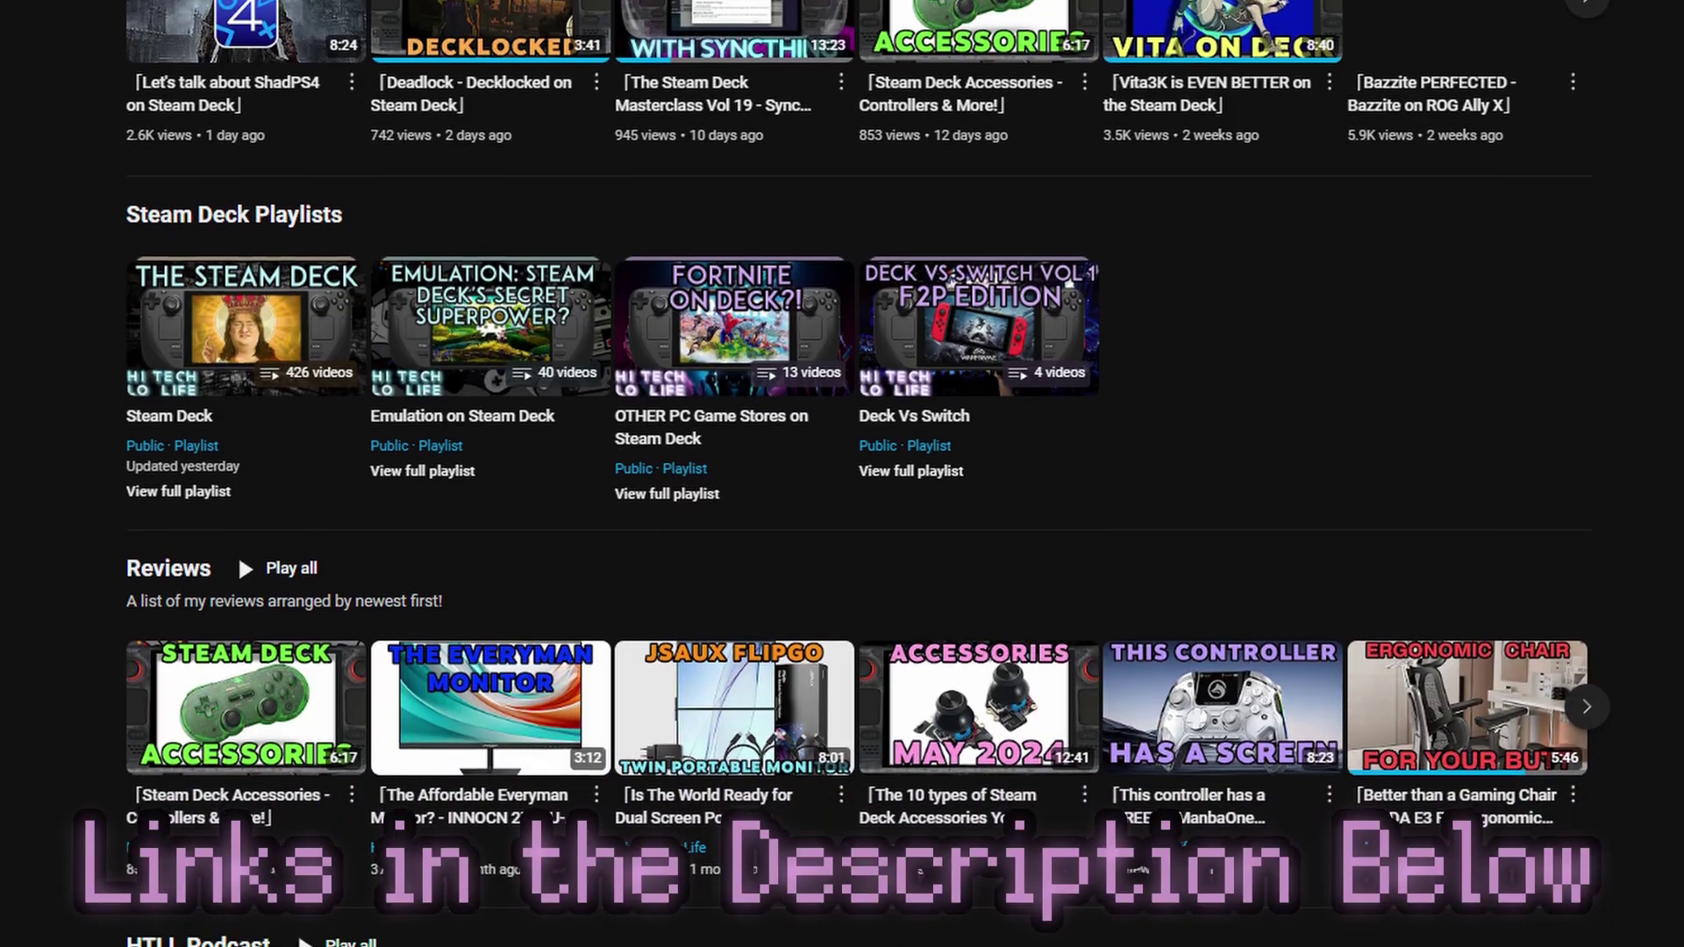
pyautogui.scroll(-4, 842, 473)
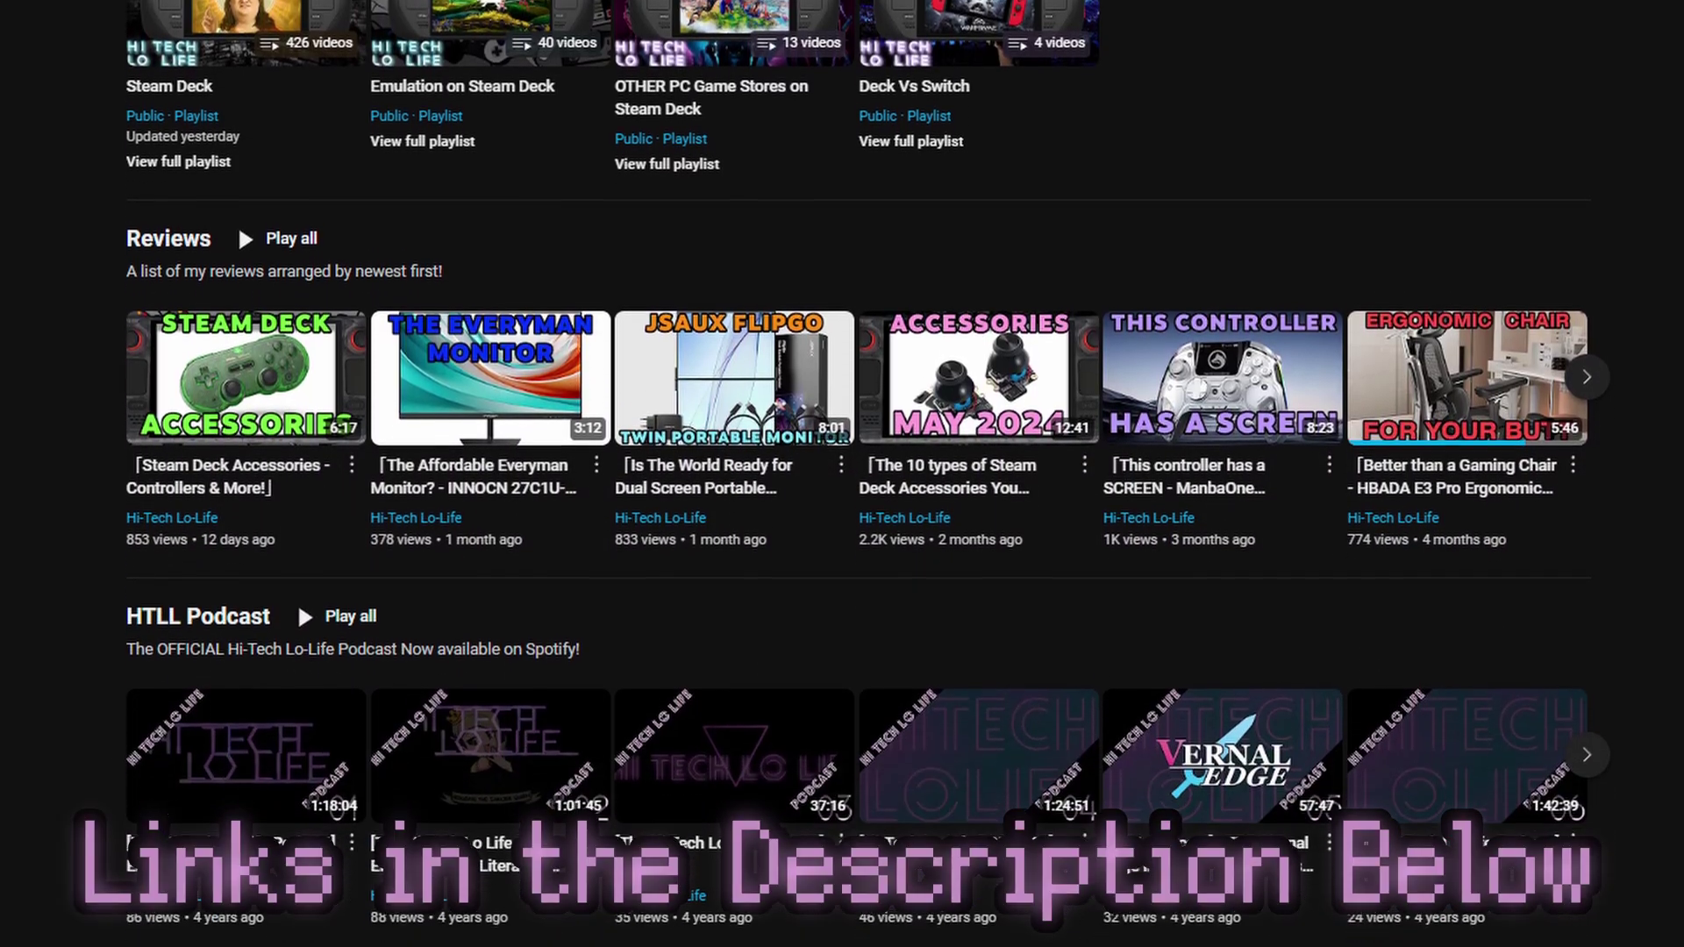
pyautogui.scroll(-3, 842, 474)
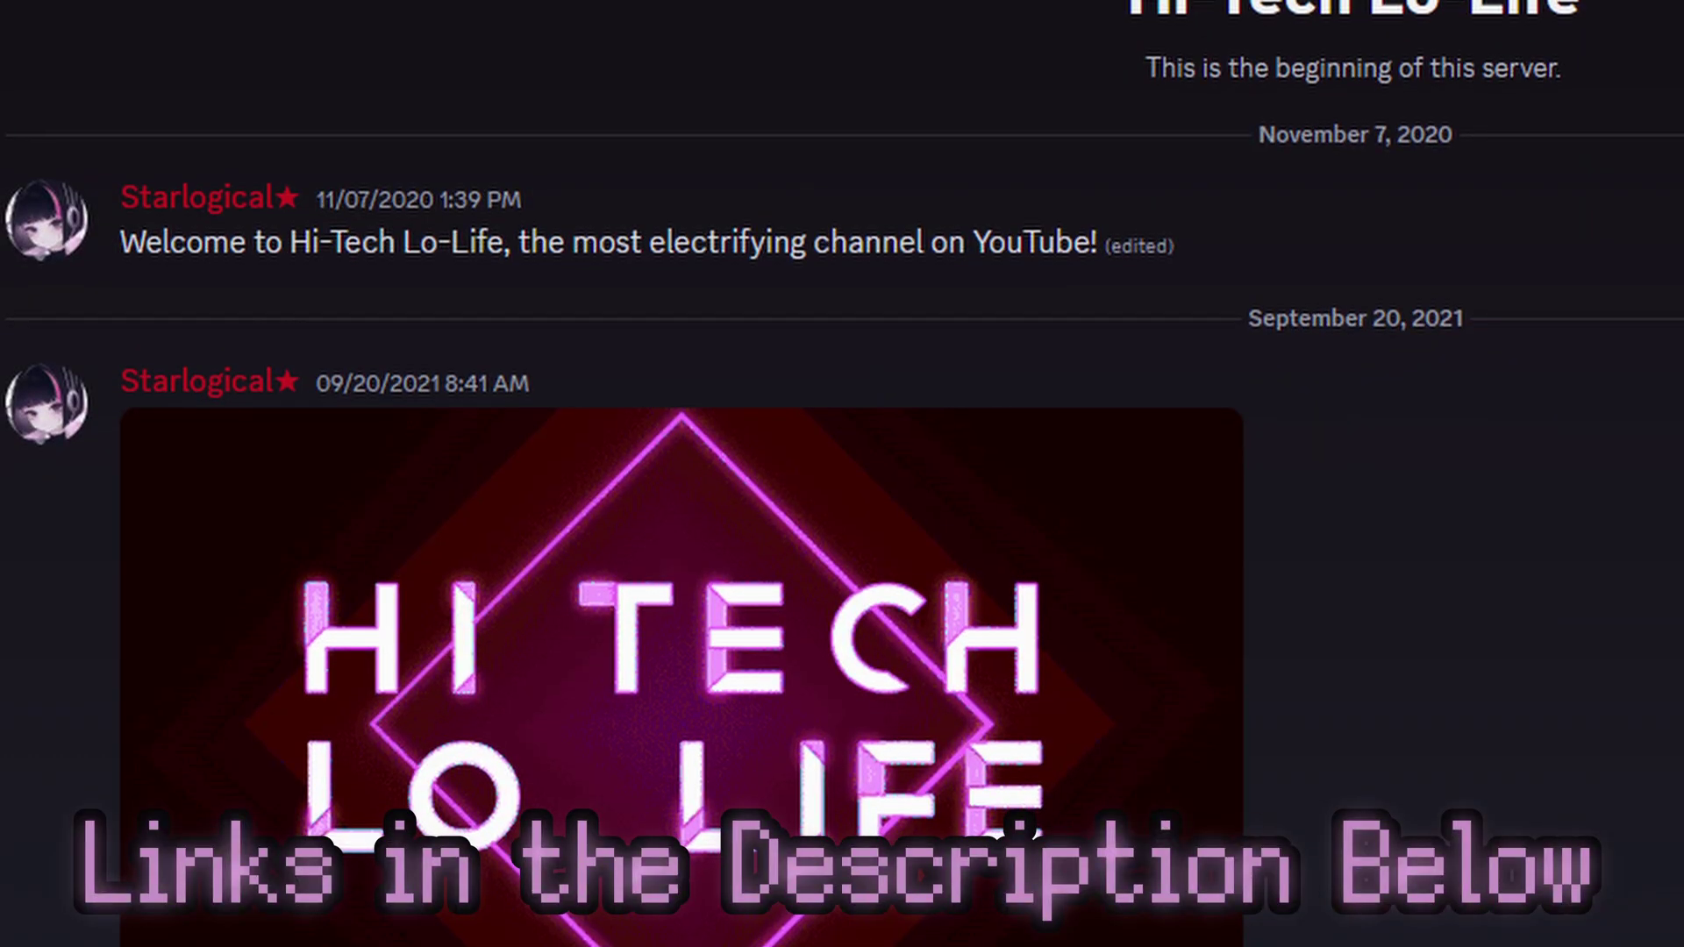